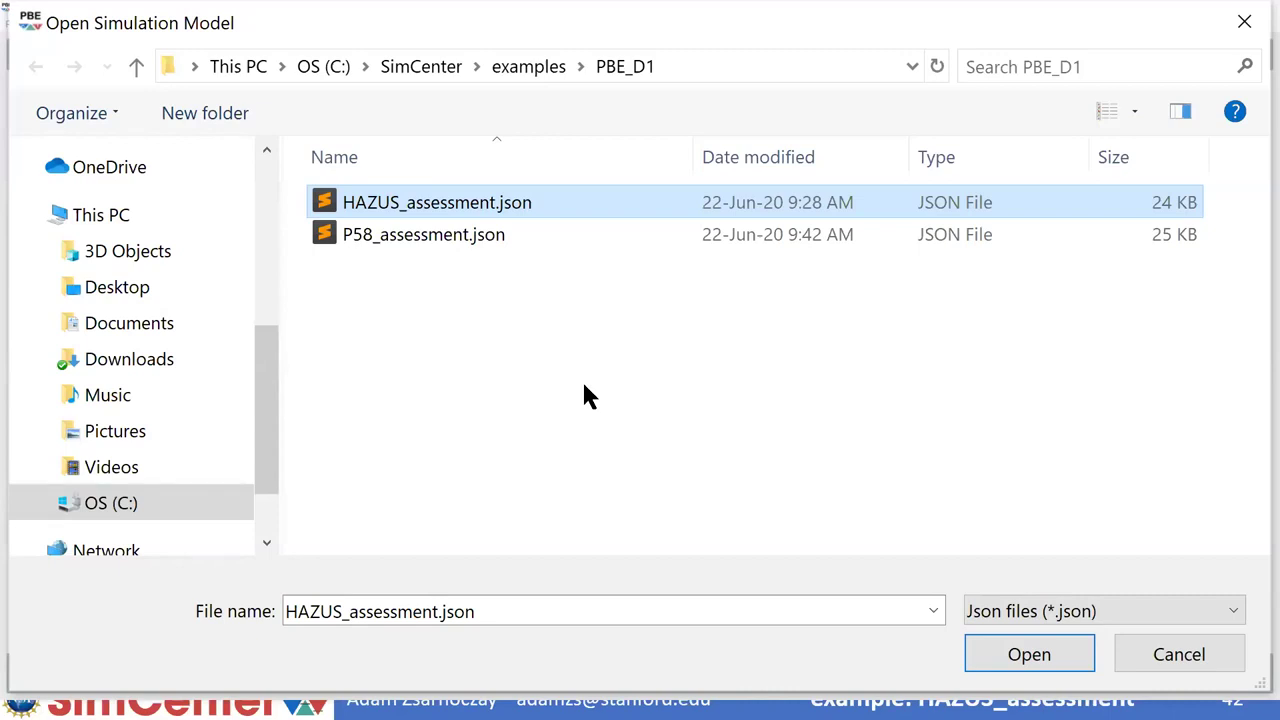
Step: Open the HAZUS_assessment.json example and enter 3 as the building's number of stories
left_click(995, 652)
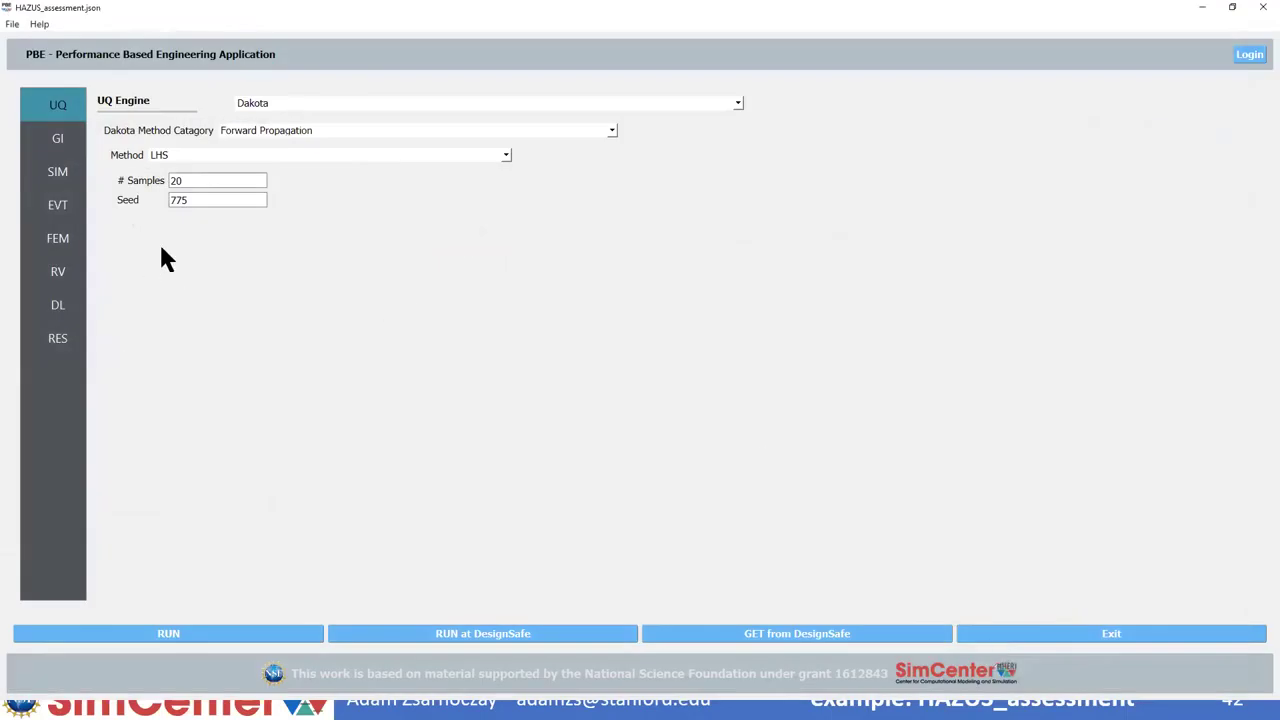
left_click(54, 138)
left_click(155, 167)
type("3")
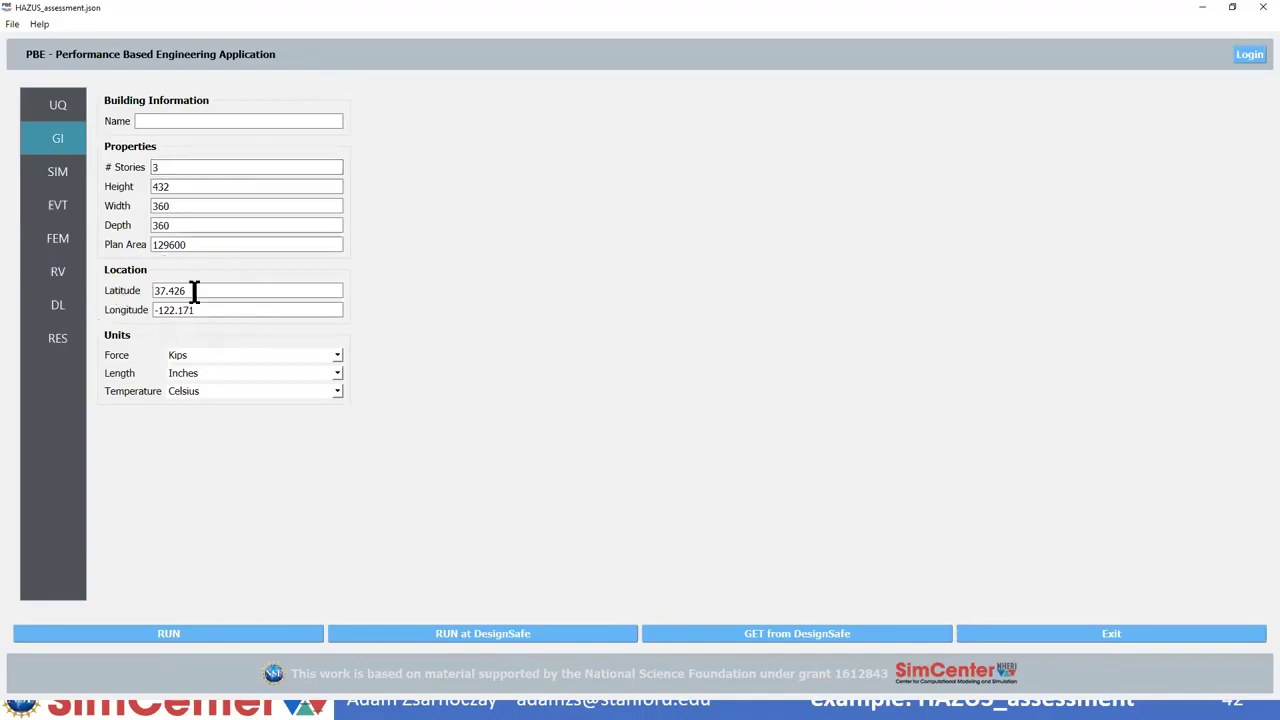
Step: Check the MDOF building model and select PEER NGA ground motion records, logging in with the prefilled PEER credentials
left_click(57, 173)
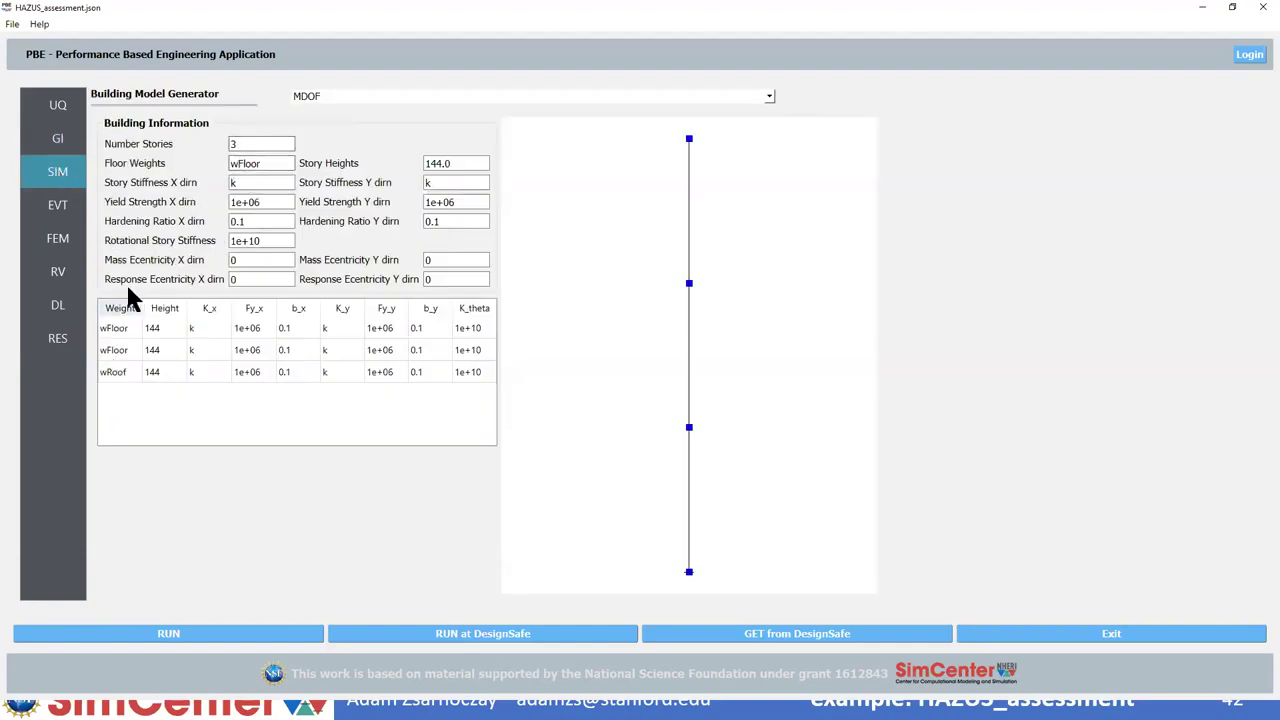
left_click(56, 195)
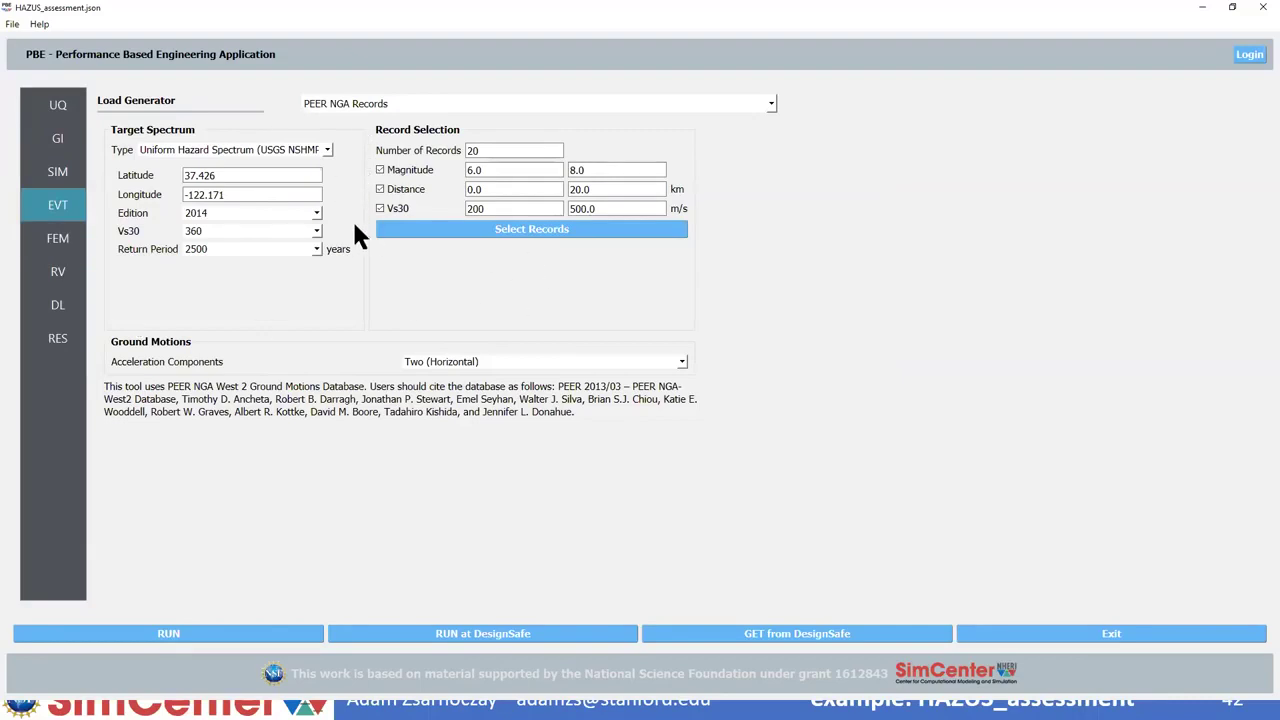
left_click(459, 228)
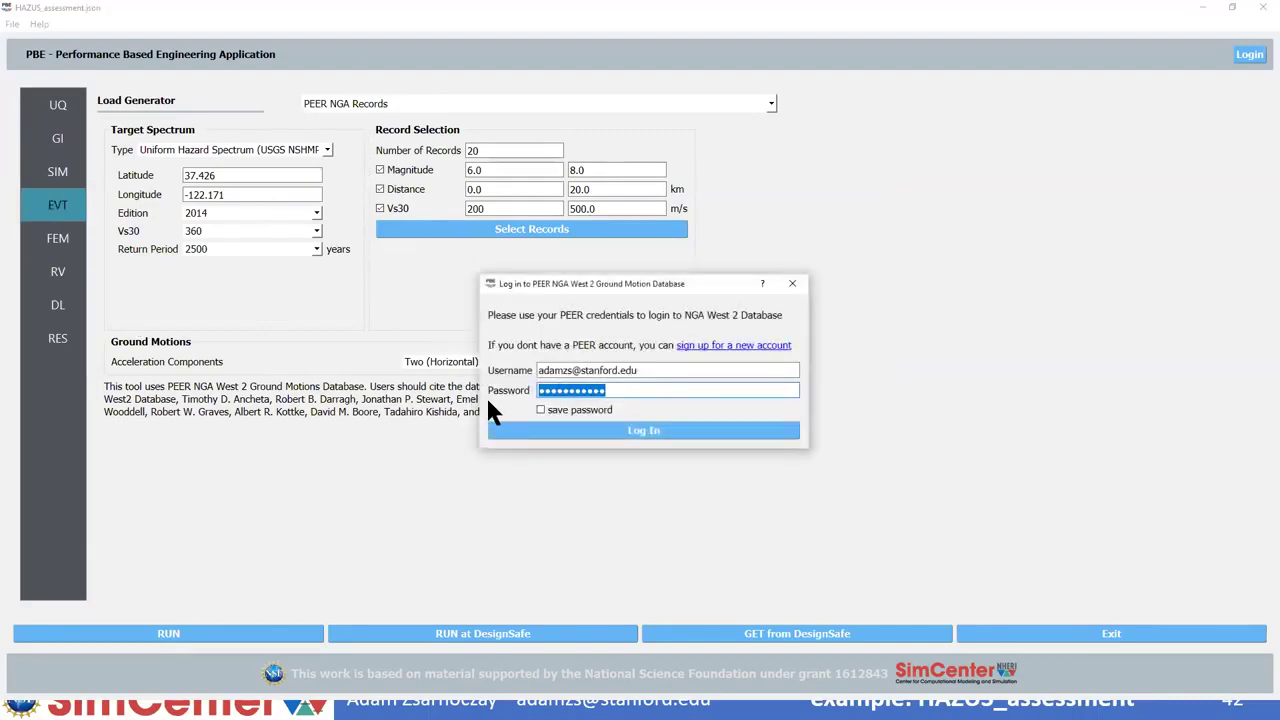
left_click(577, 432)
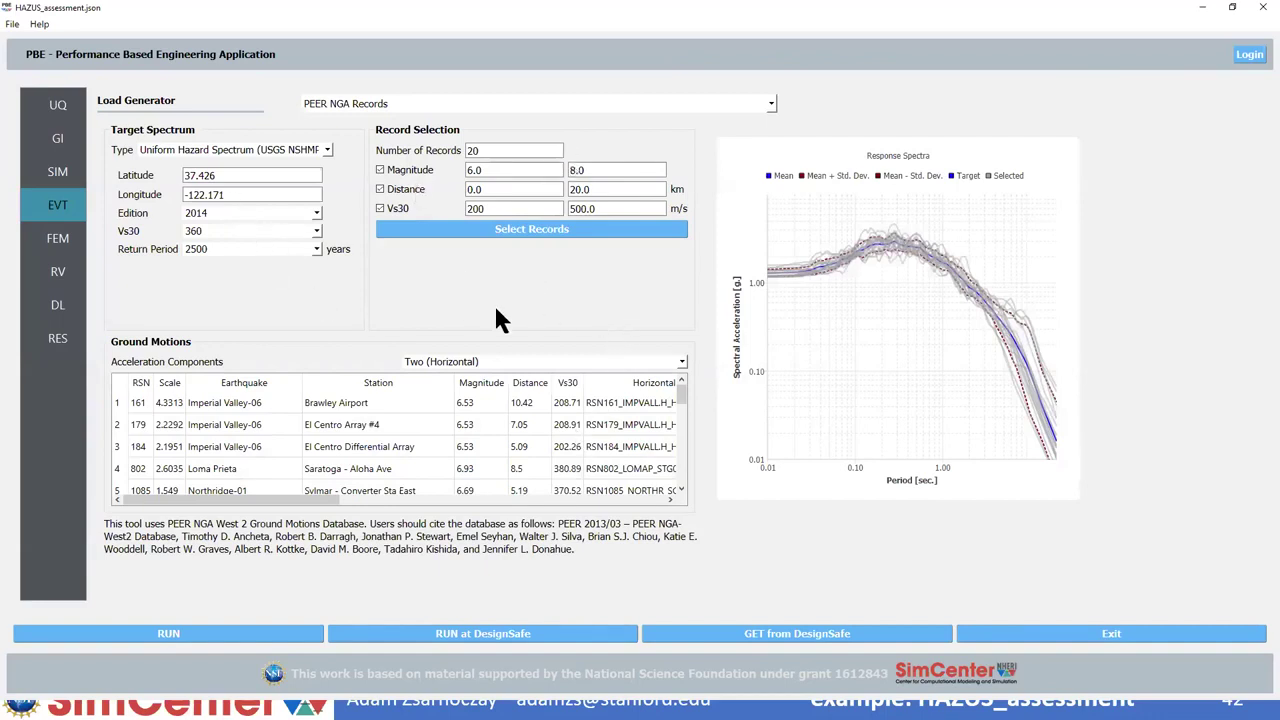
Step: Choose structure type S1L for the HAZUS MH damage model and run the assessment locally
left_click(48, 235)
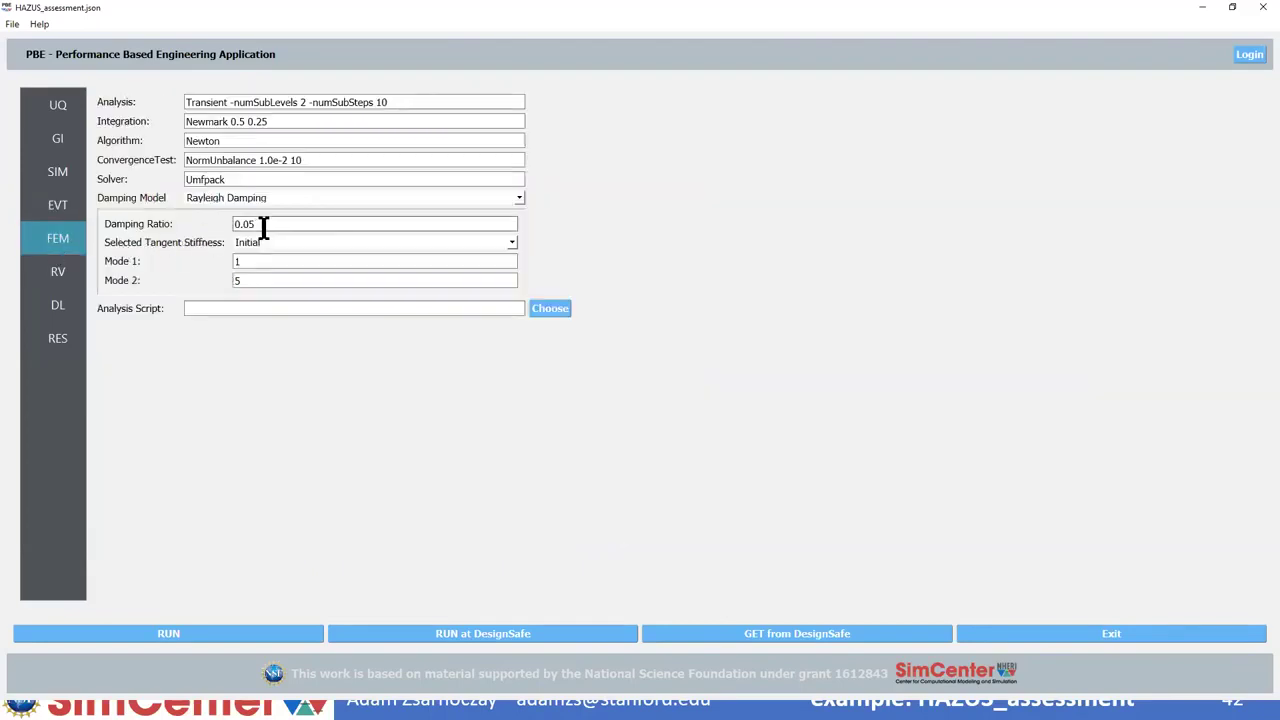
left_click(57, 271)
left_click(52, 307)
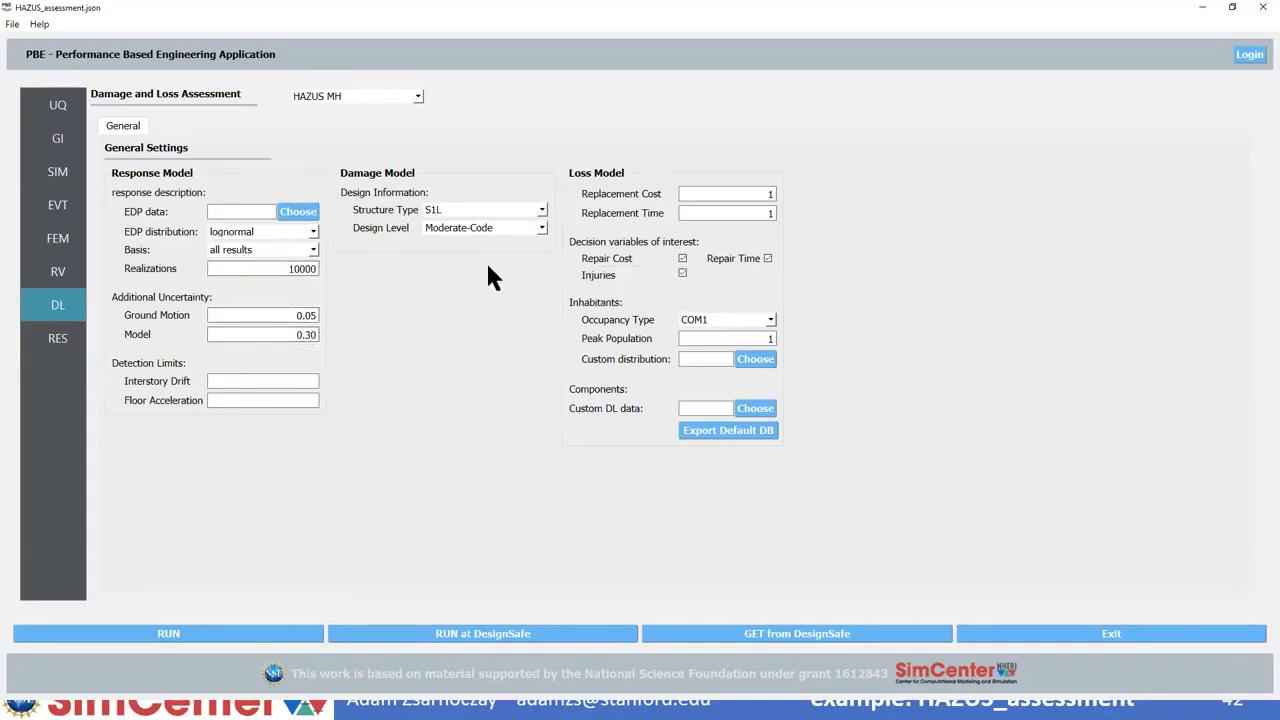
left_click(543, 215)
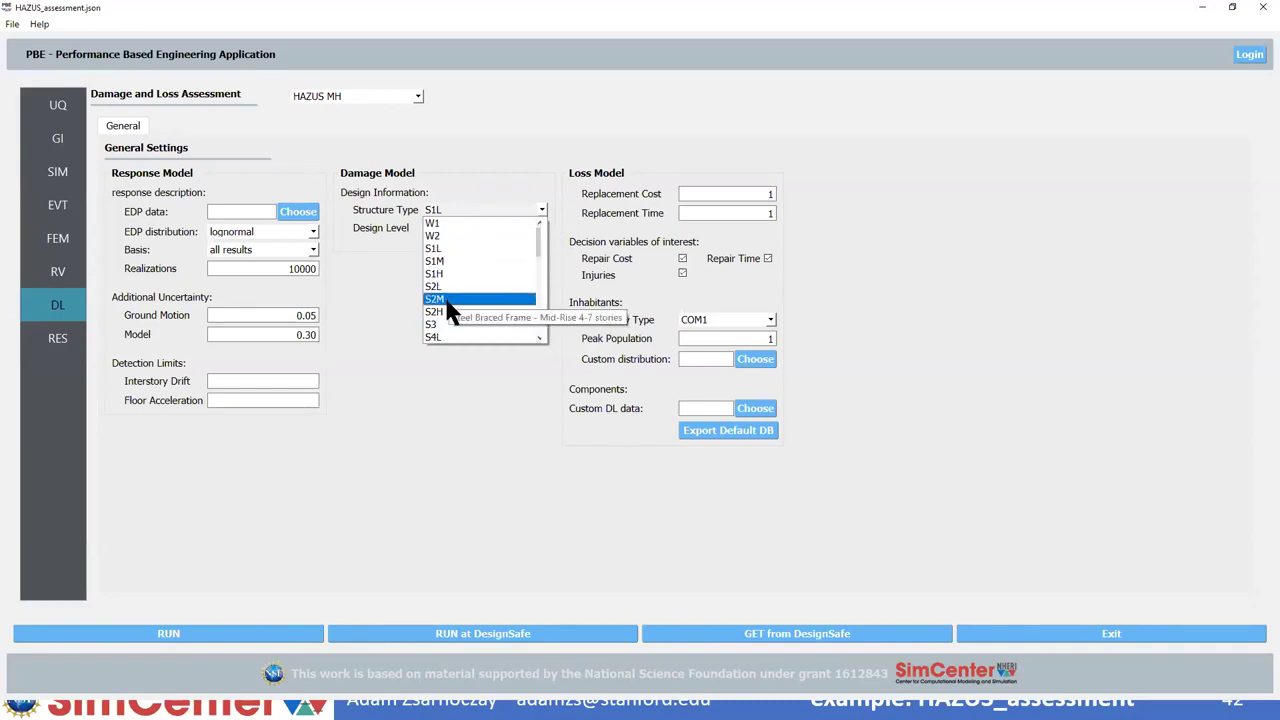
left_click(437, 248)
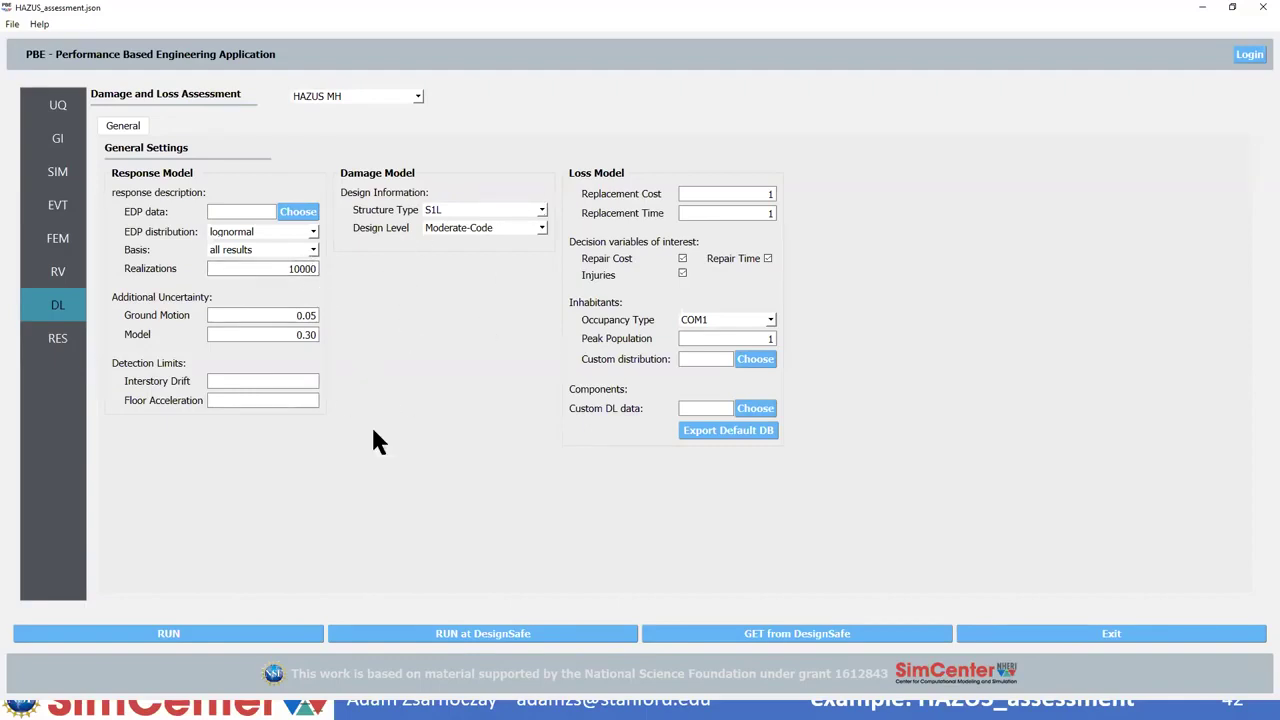
left_click(134, 630)
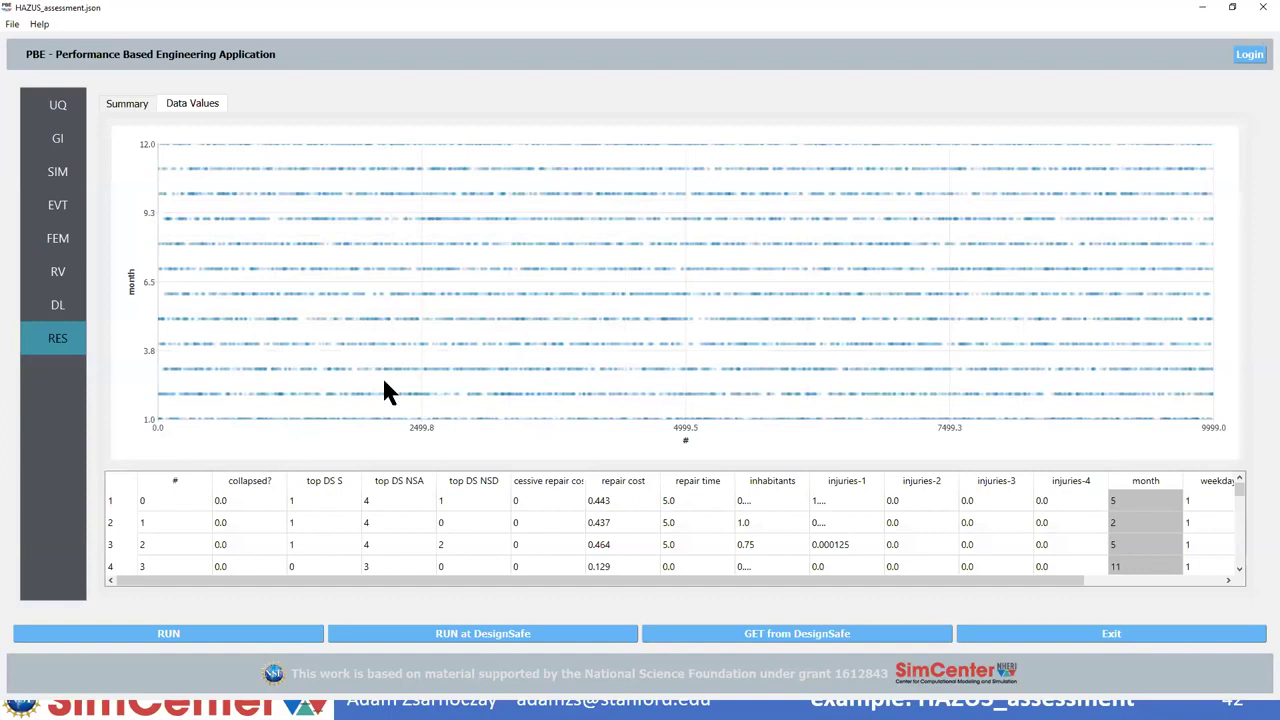
Step: Review the decision variable summary and plot repair cost against the realization number
left_click(117, 106)
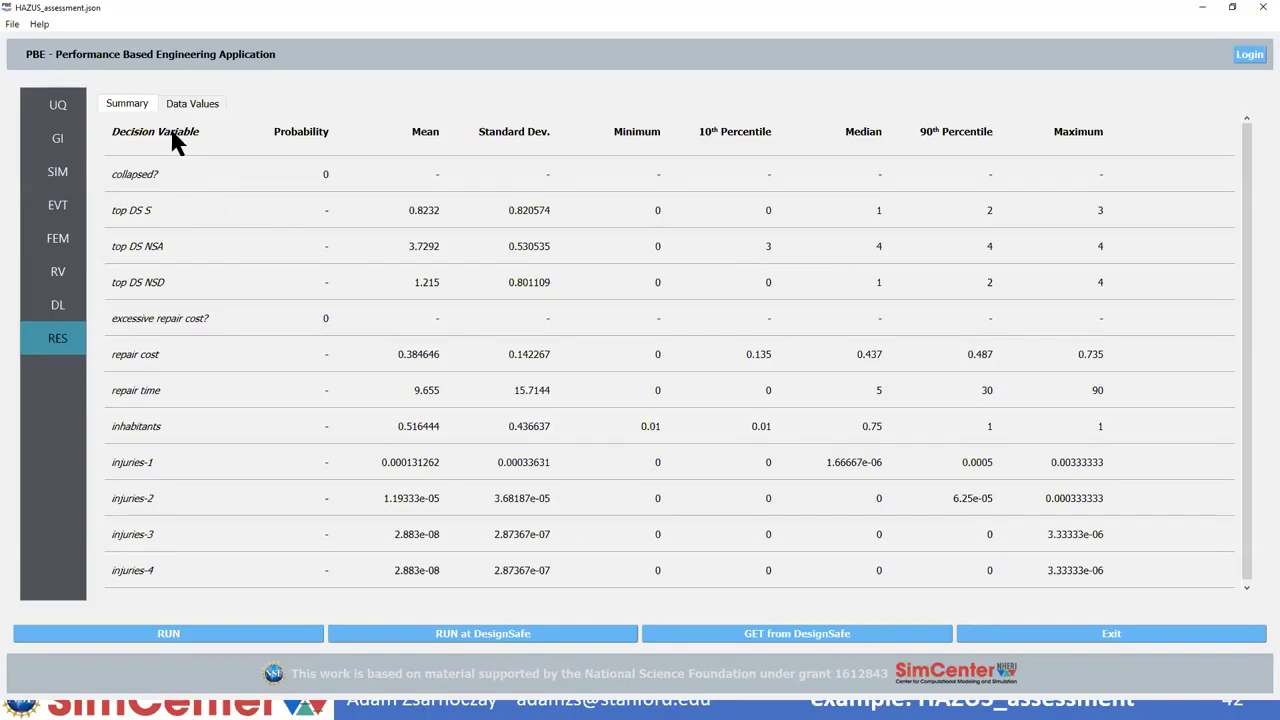
left_click(190, 105)
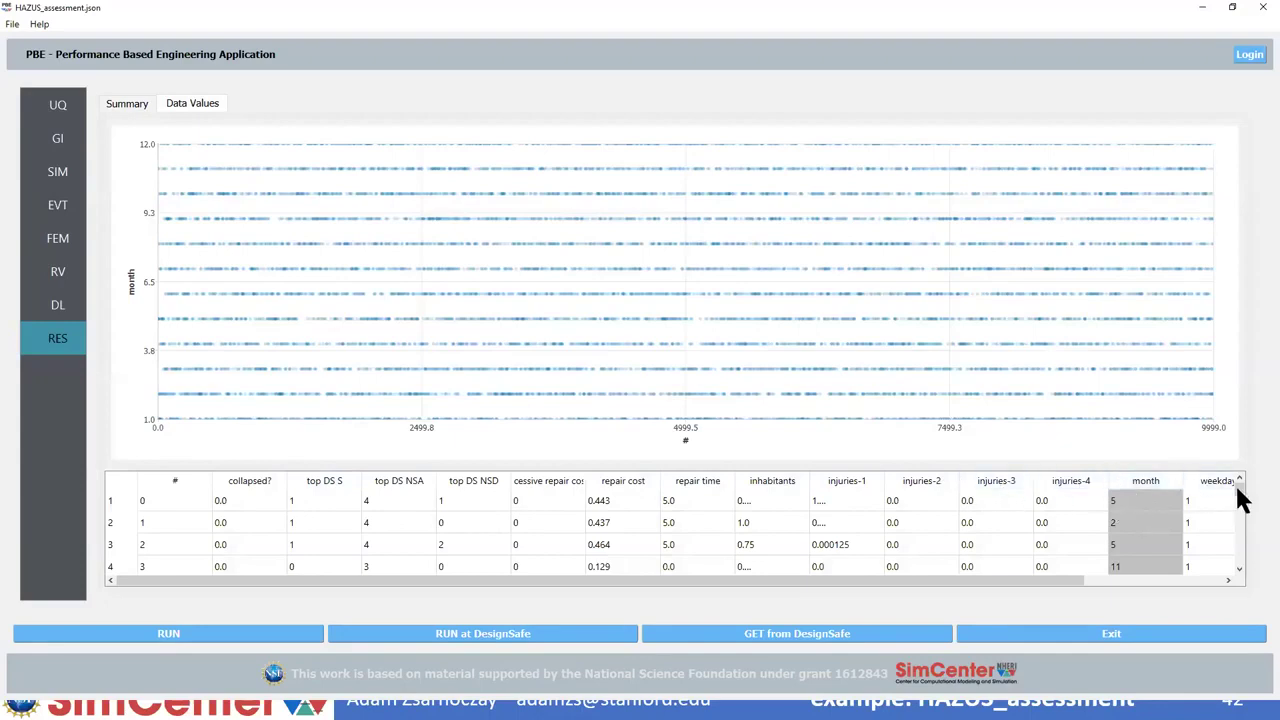
mouse_move(1238, 487)
left_mouse_down()
mouse_move(1238, 570)
mouse_move(1240, 492)
left_mouse_up()
left_click(176, 502)
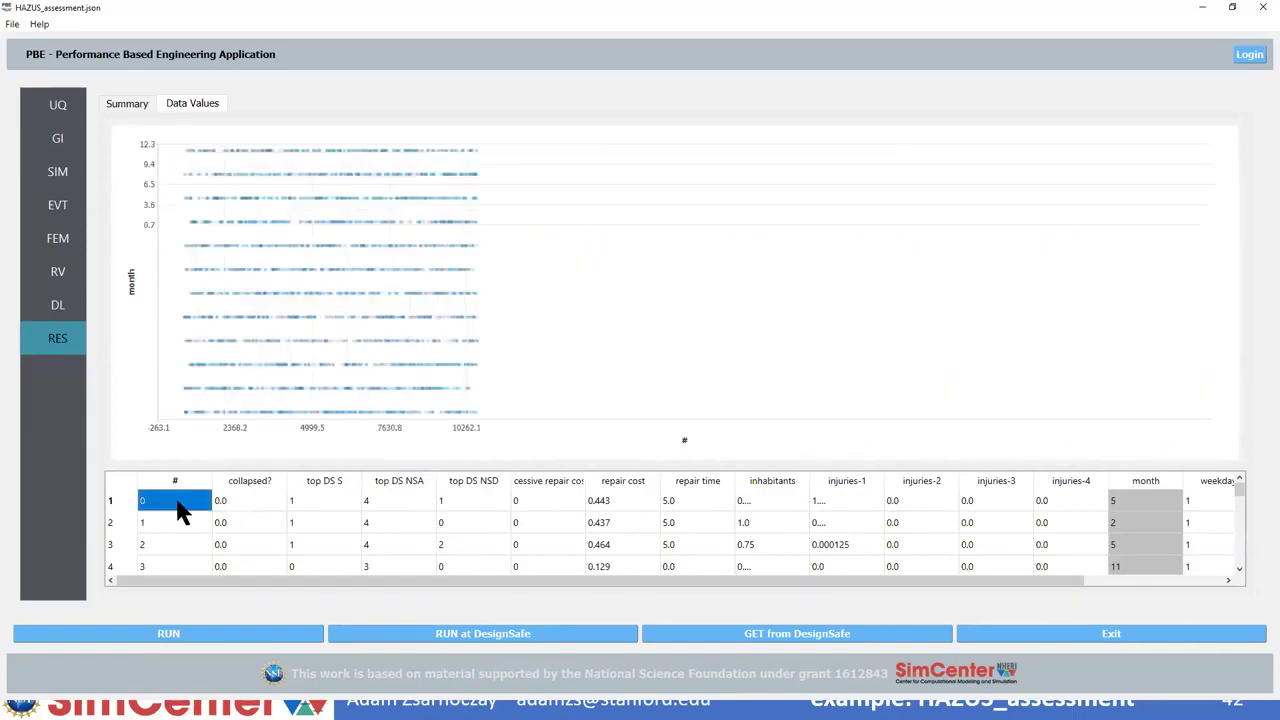
left_click(646, 500)
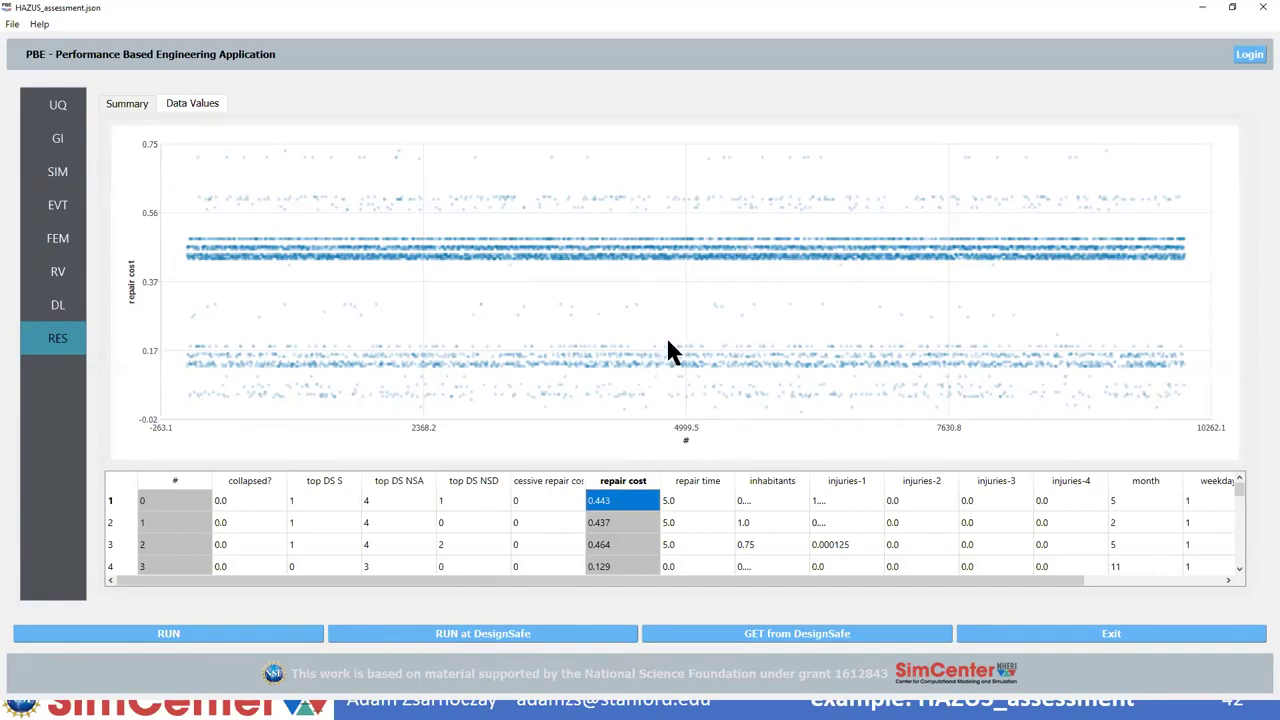
Step: Examine repair cost as a cumulative distribution and as a histogram
left_click(636, 510)
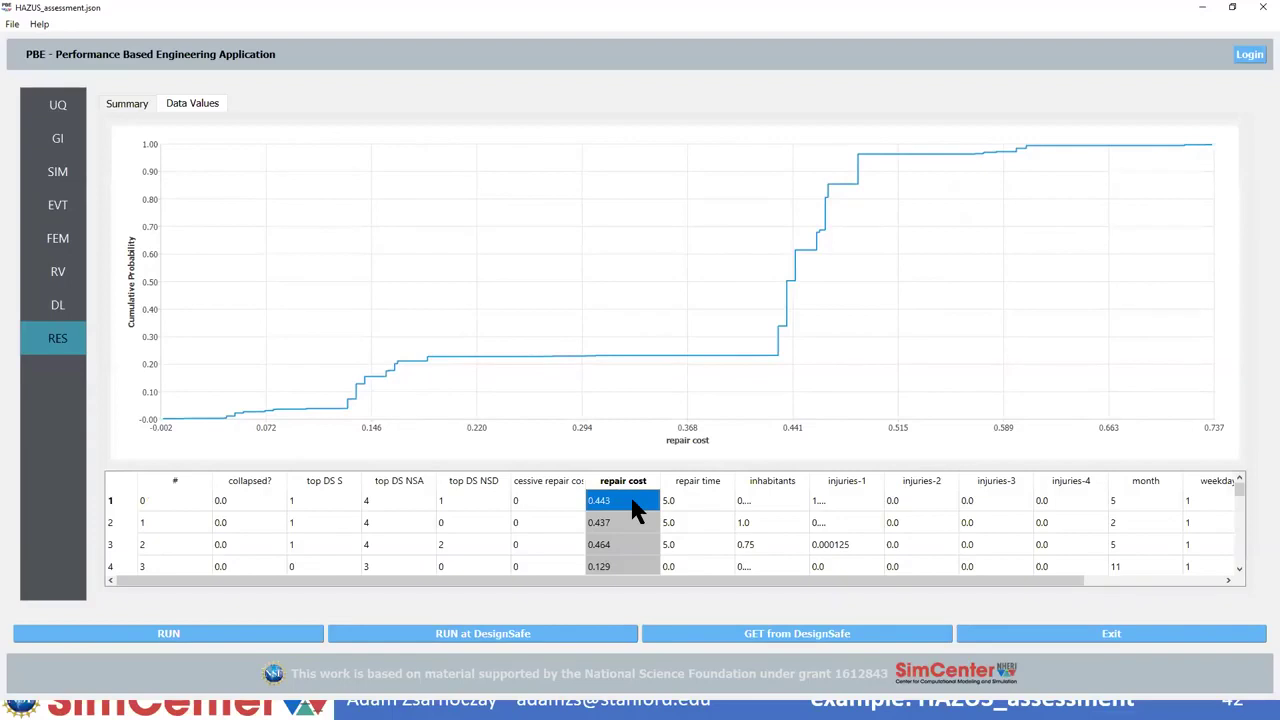
left_click(636, 510)
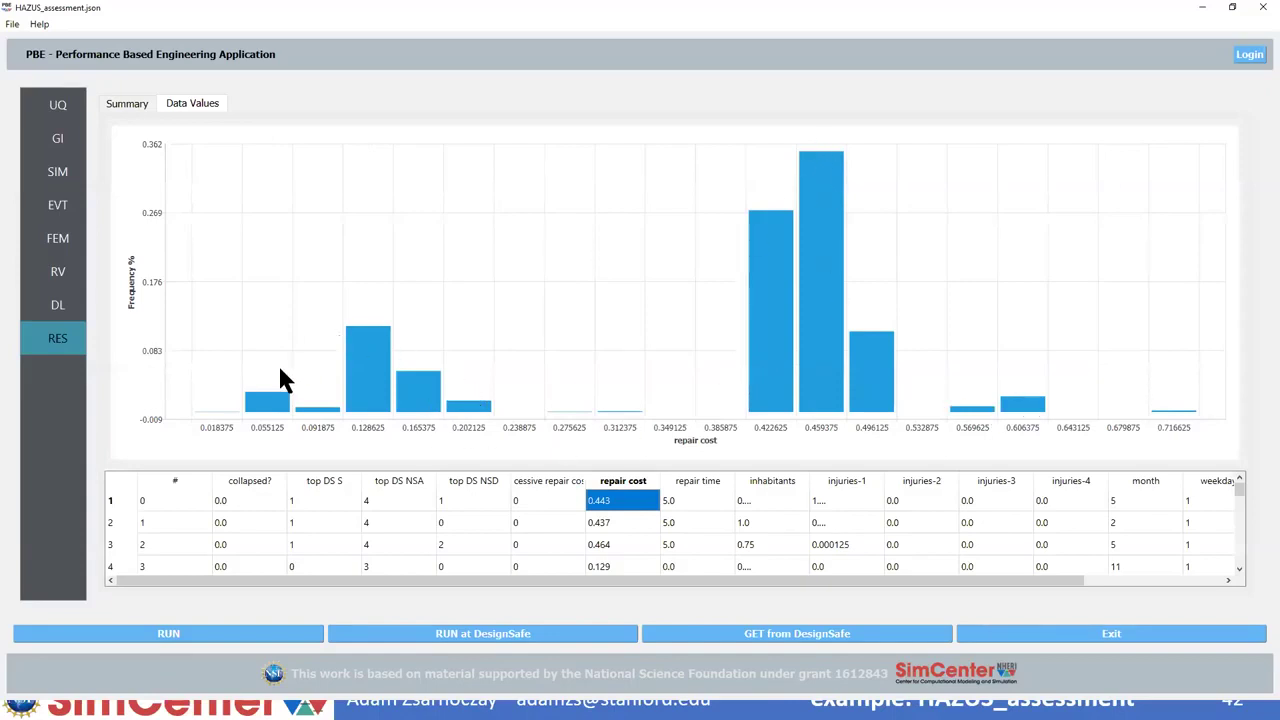
left_click(638, 505)
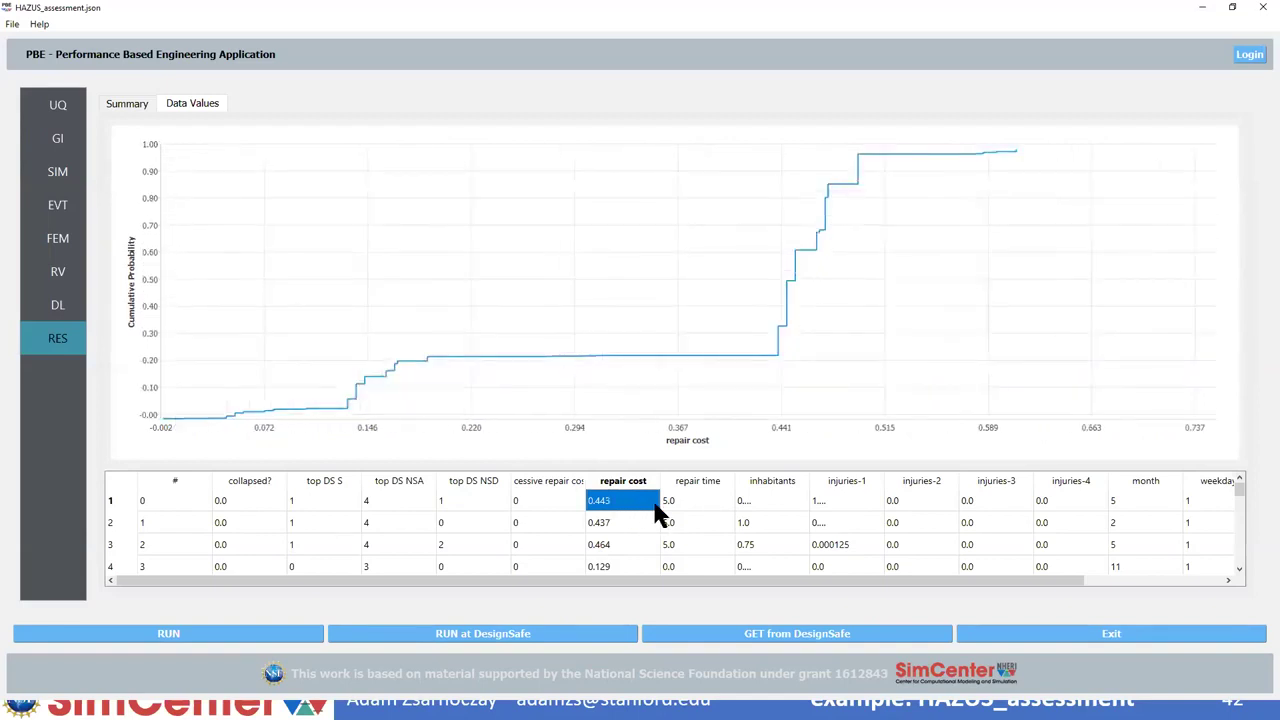
Step: Plot repair time against repair cost and inhabitants against hour
left_click(680, 500)
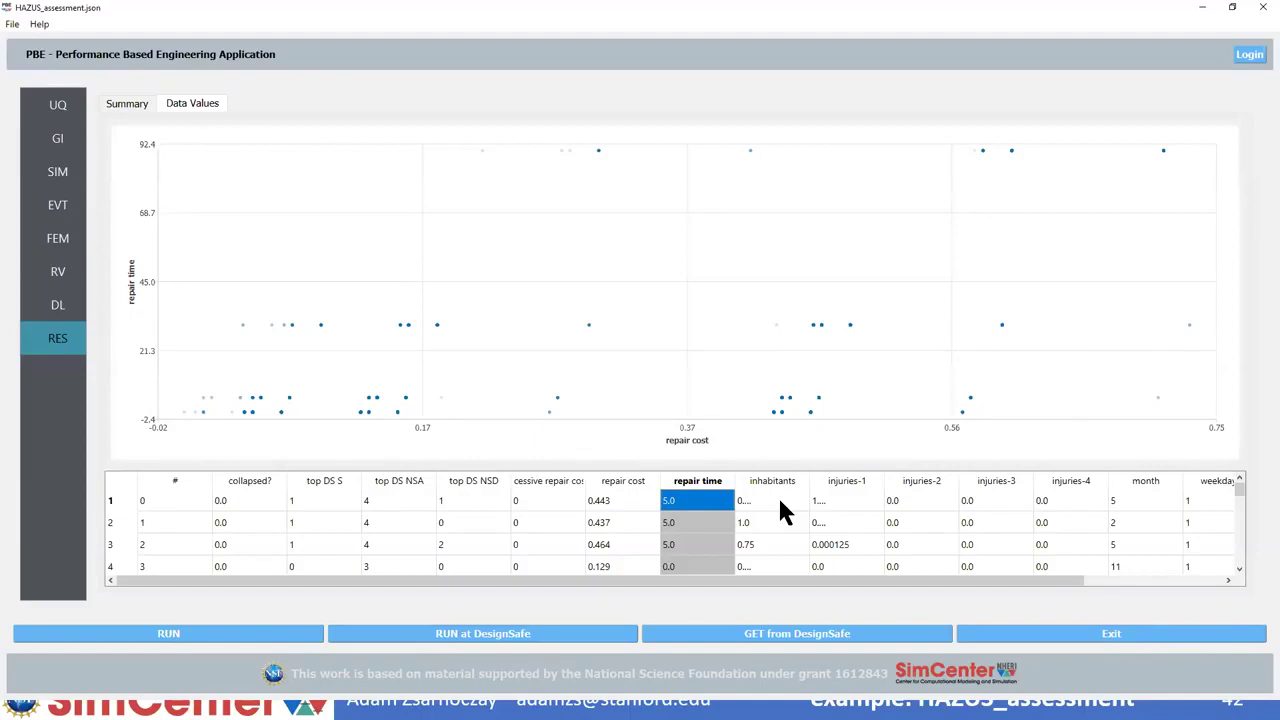
scroll(1205, 518, "right", 1)
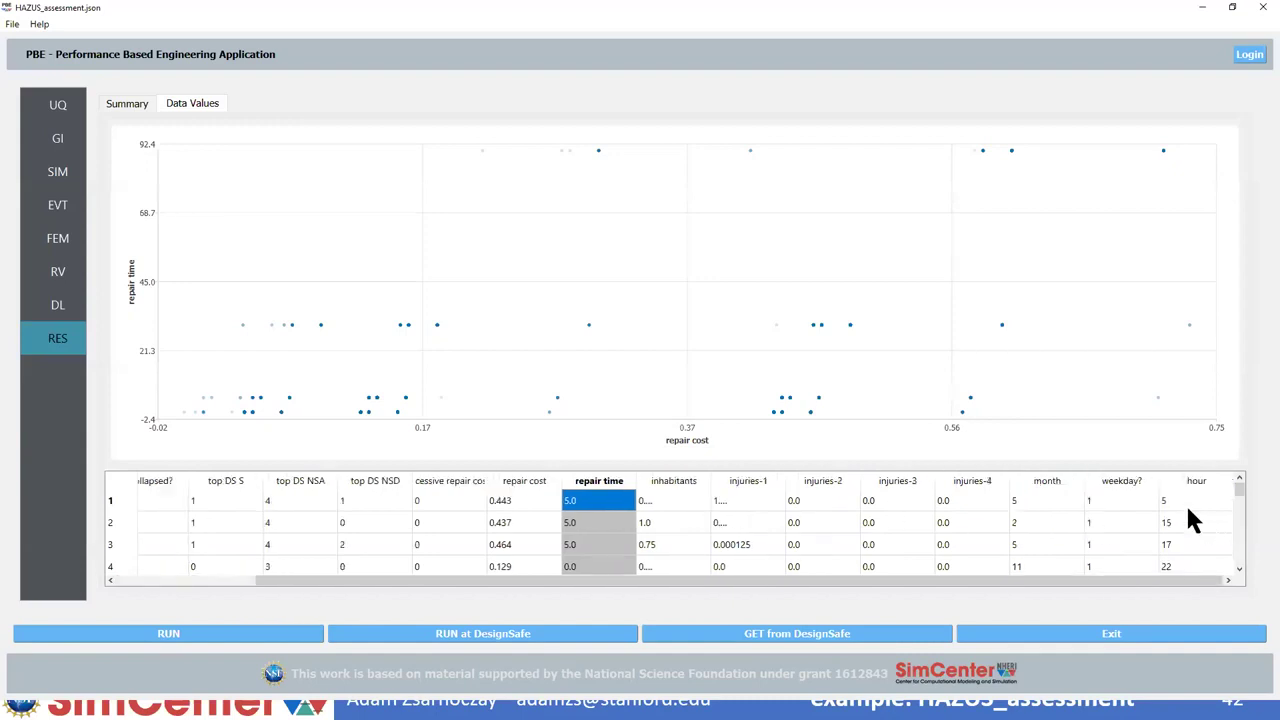
left_click(1188, 503)
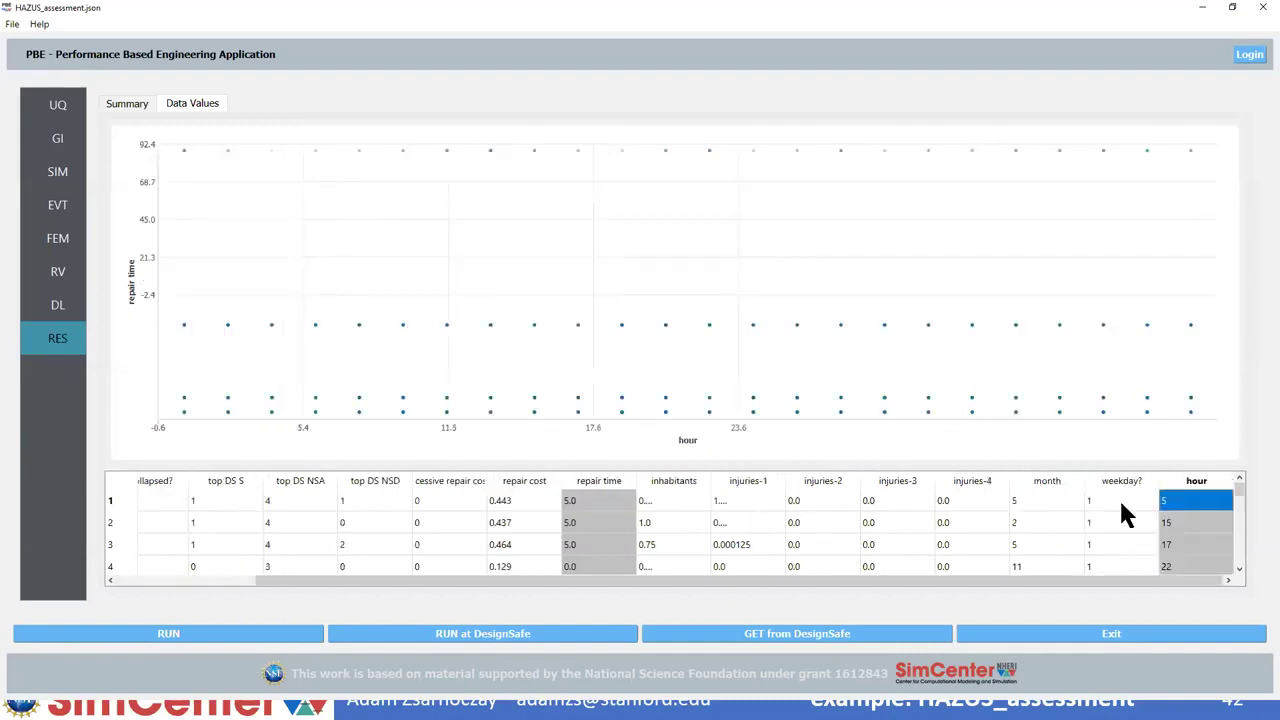
left_click(684, 500)
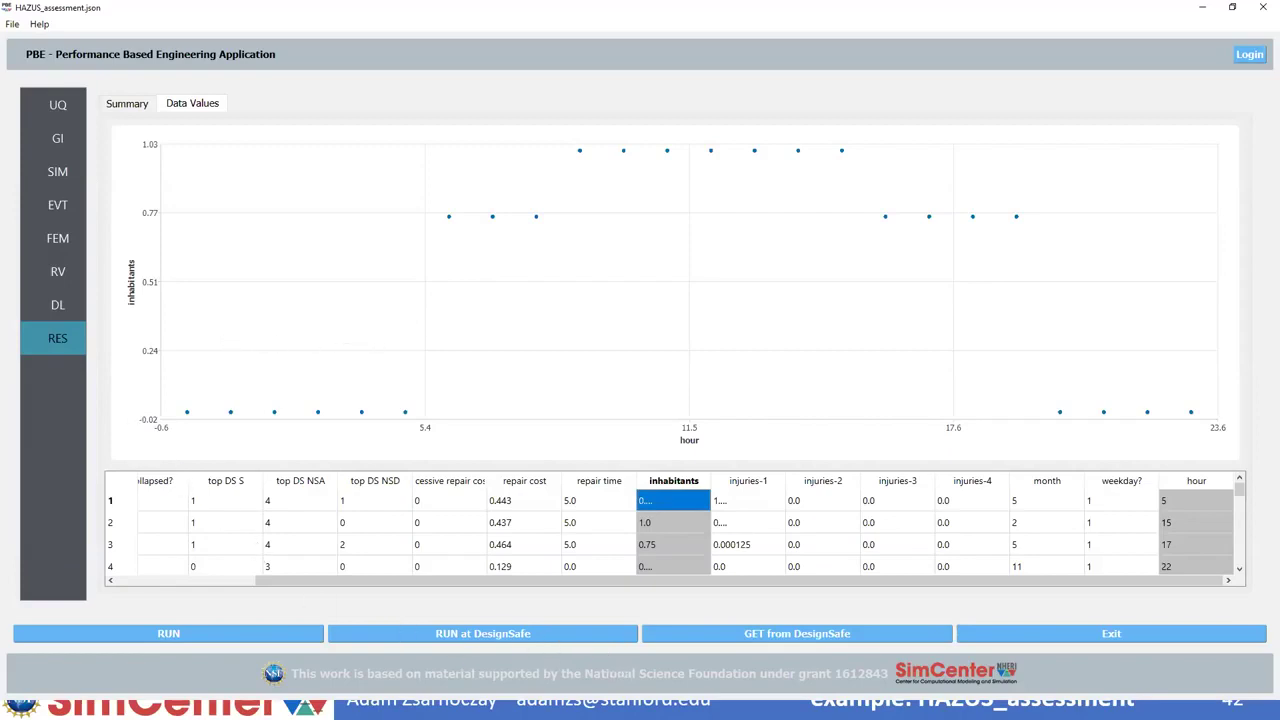
Step: Open the application preferences to check the local jobs directory
key("alt+Tab")
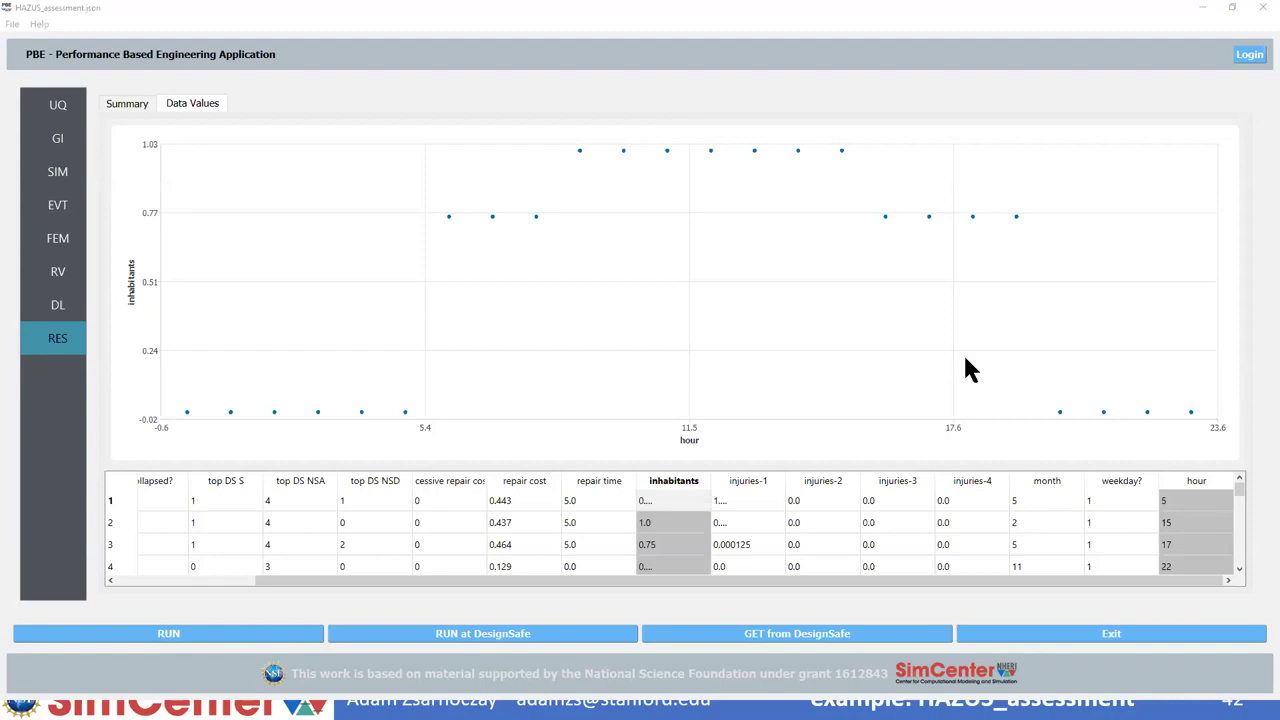
left_click(12, 23)
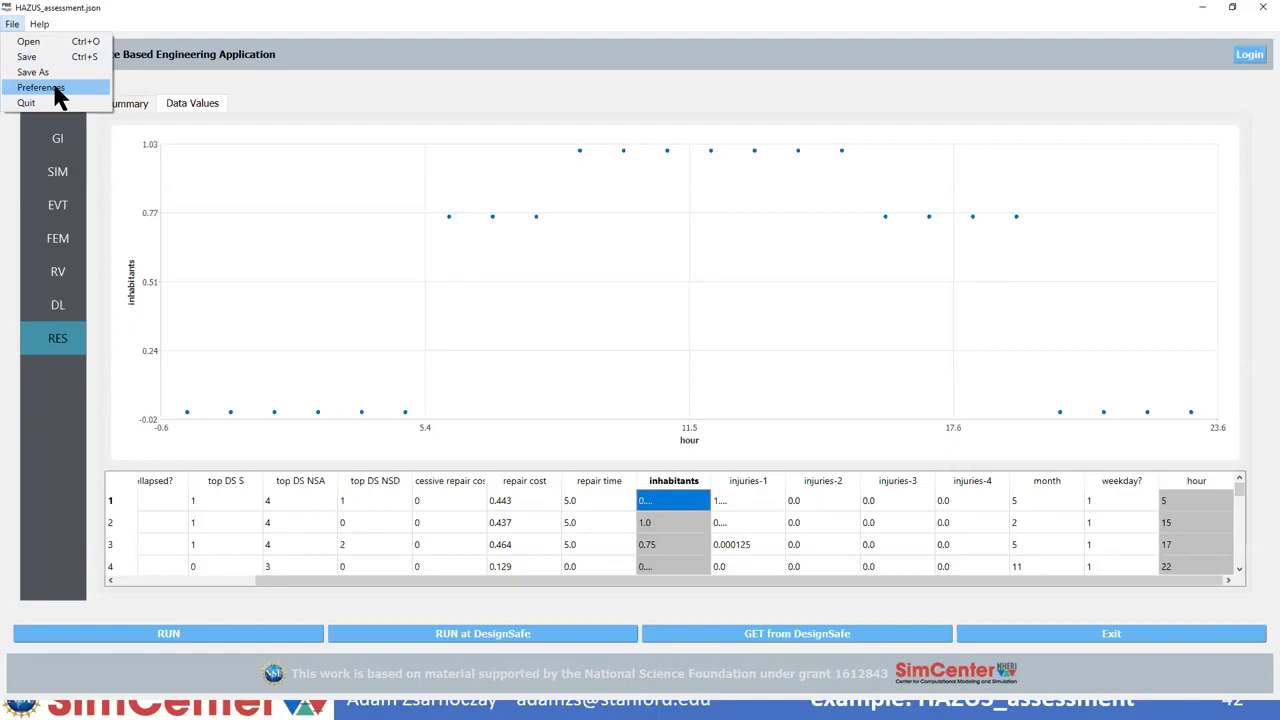
left_click(52, 90)
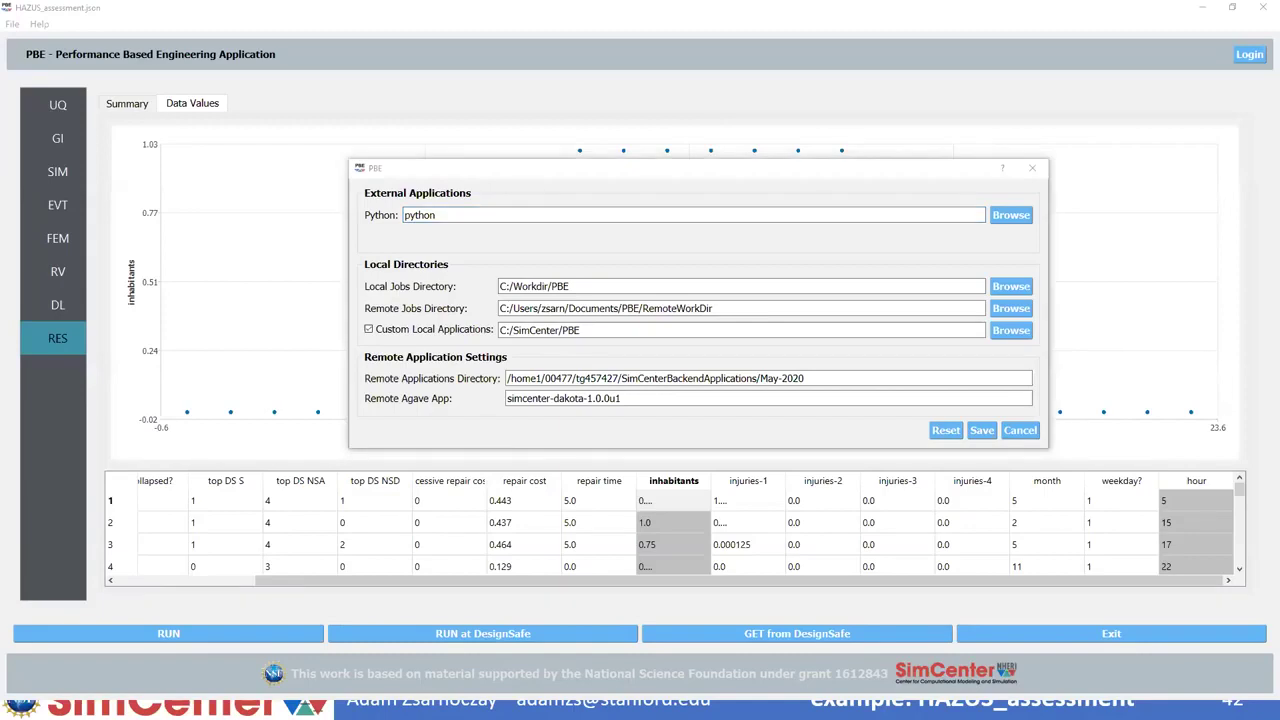
Step: Switch to File Explorer, examine the output files in the tmp.SimCenter folder under Workdir/PBE, and close the preferences dialog
key("alt+Tab")
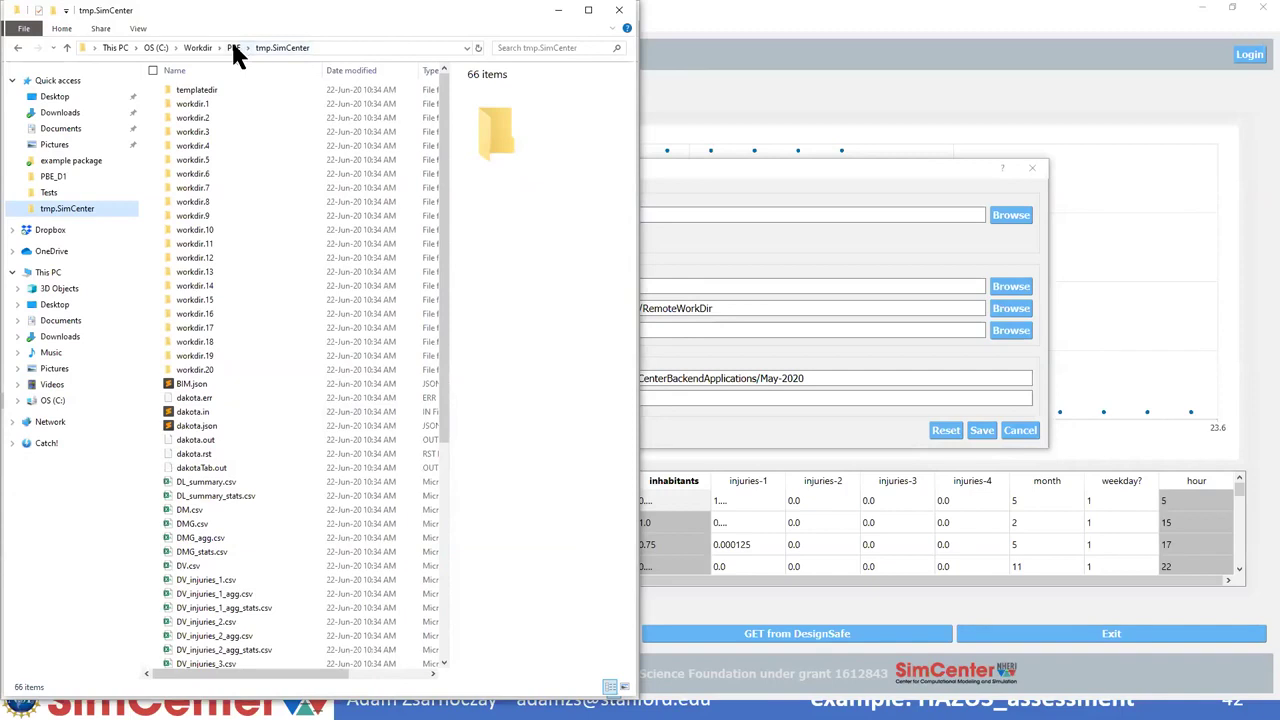
left_click(234, 48)
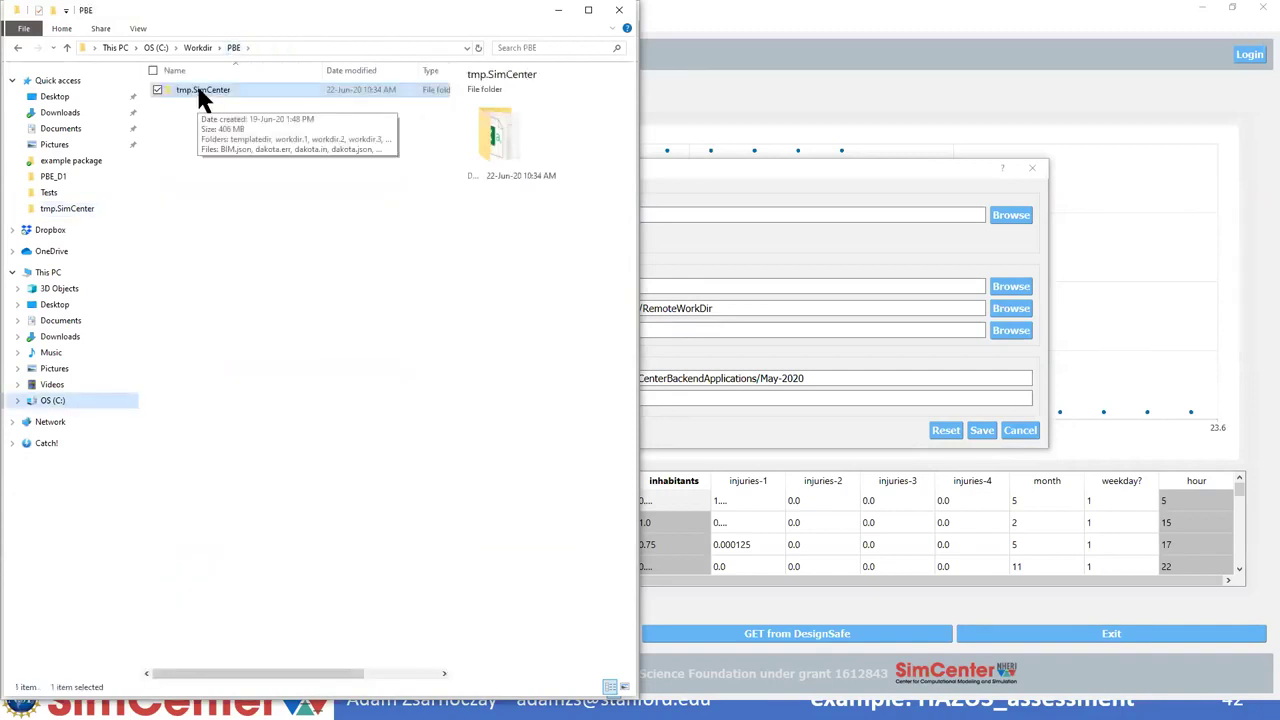
double_click(224, 91)
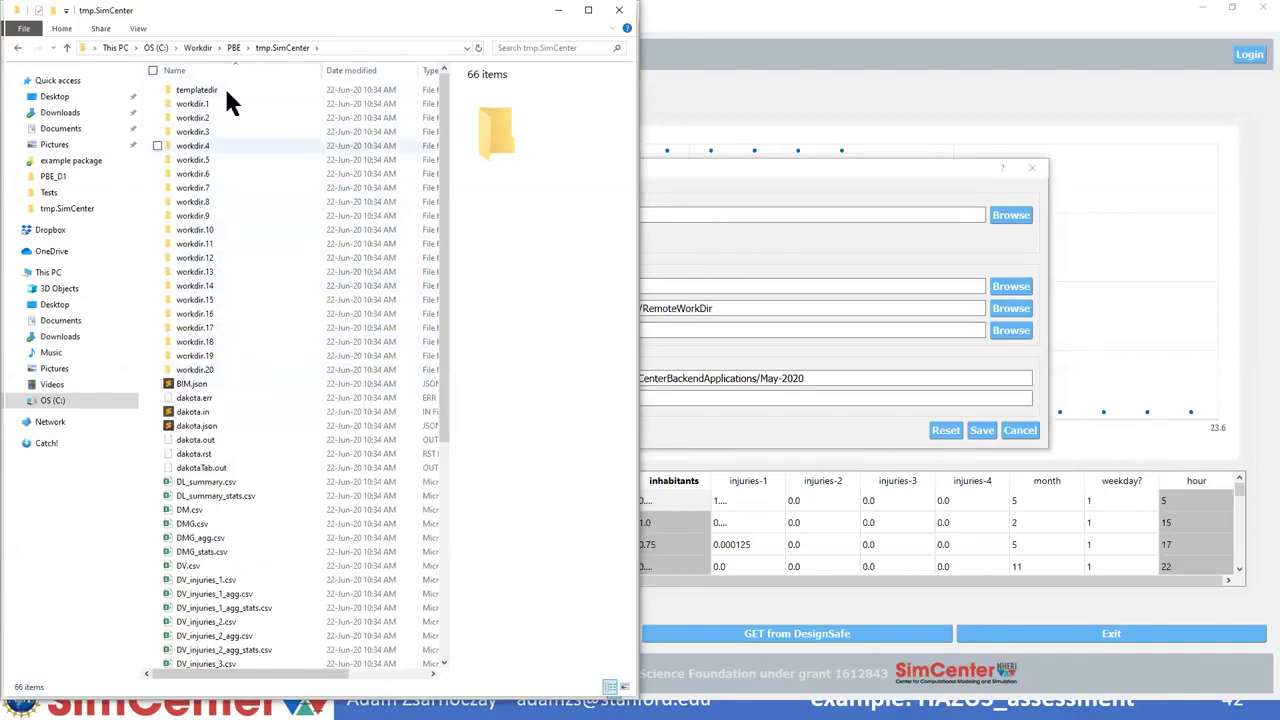
scroll(242, 369, "down", 7)
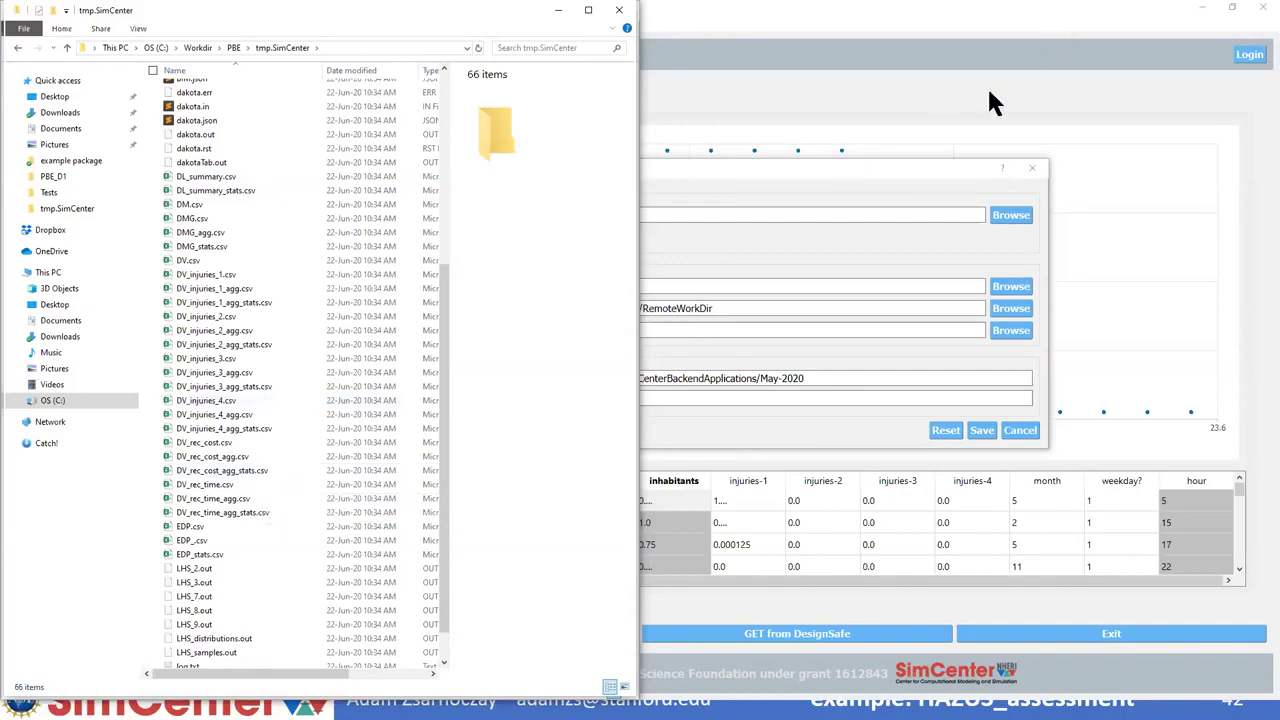
left_click(1041, 175)
left_click(1041, 175)
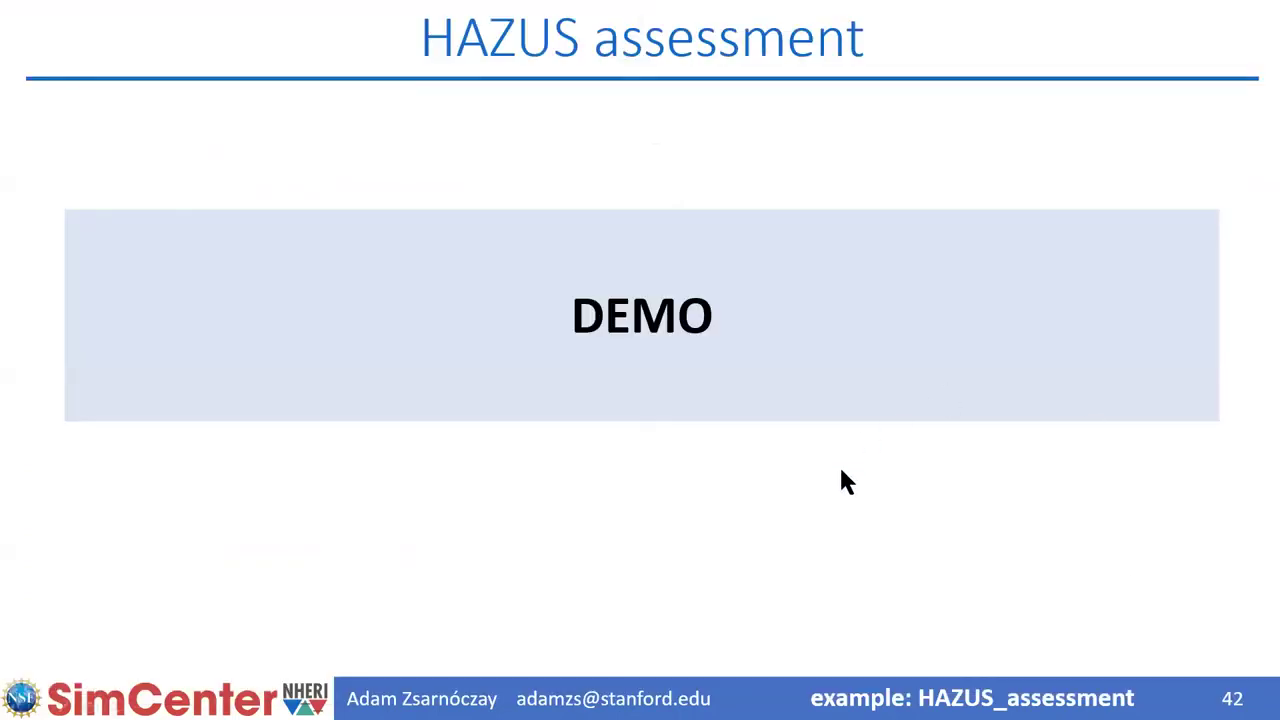
left_click(841, 471)
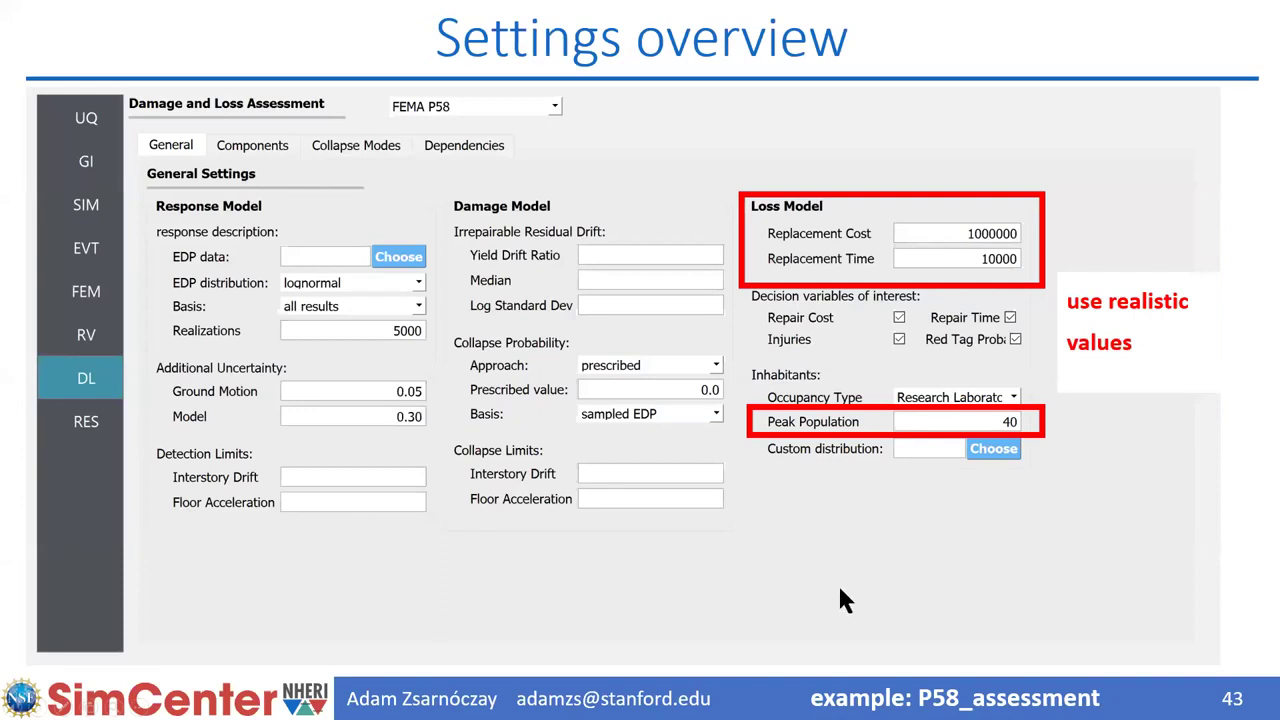
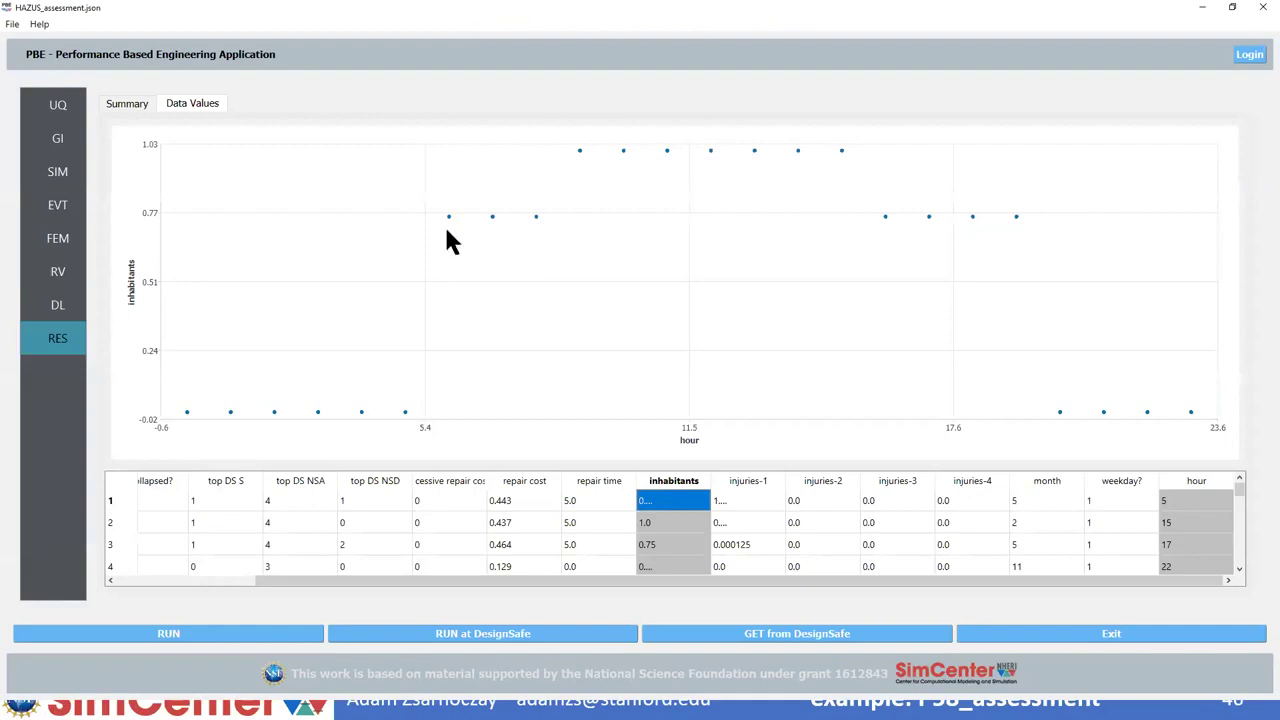
Step: Open the P58_assessment.json example from the PBE_D1 folder
left_click(12, 24)
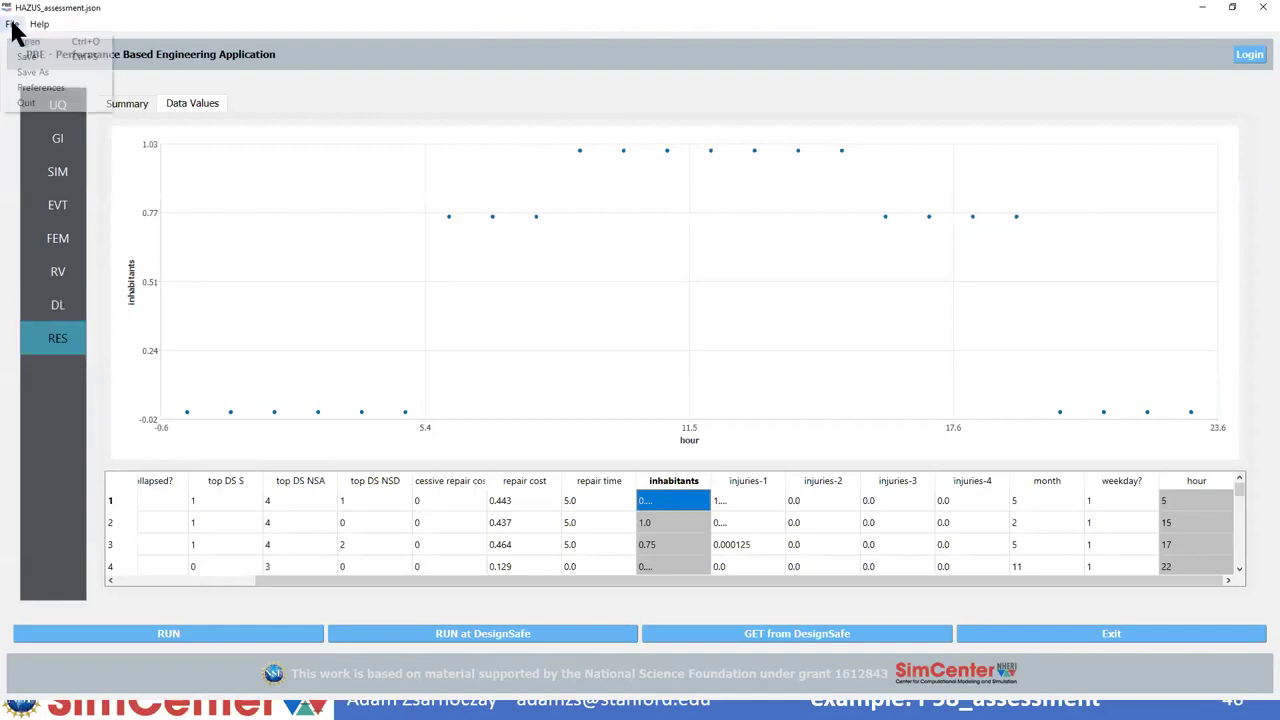
left_click(22, 41)
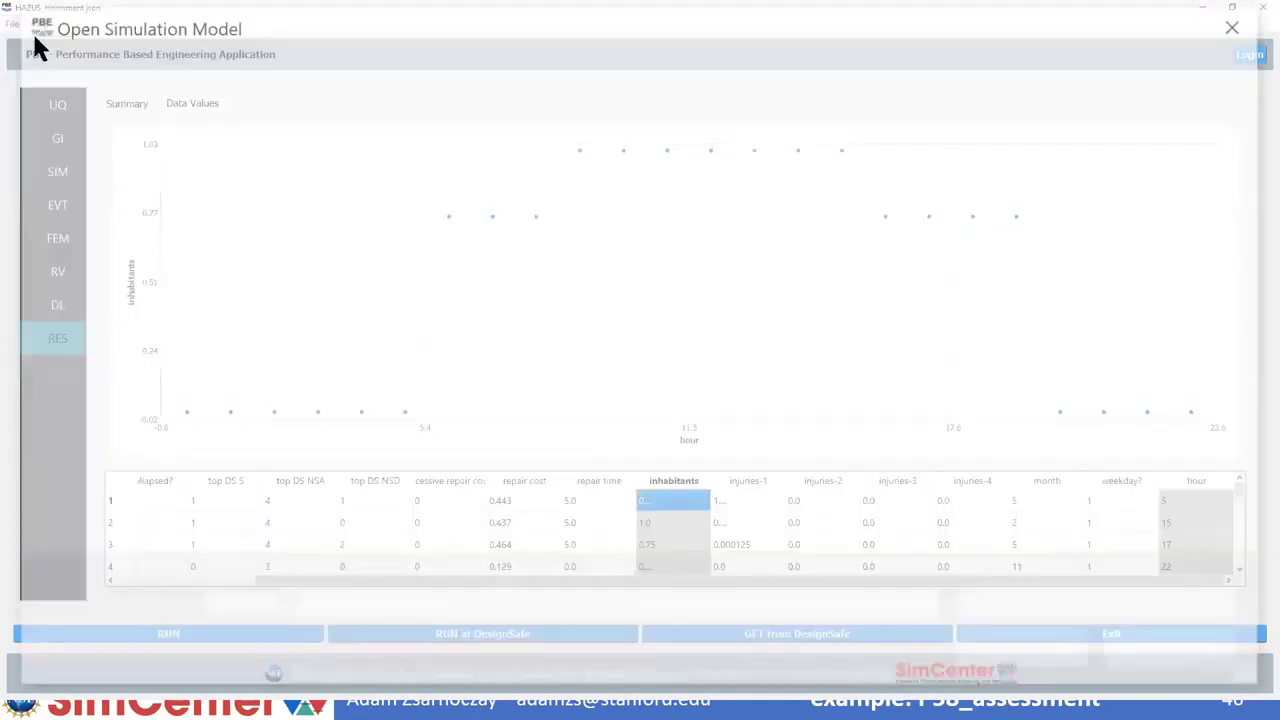
left_click(389, 238)
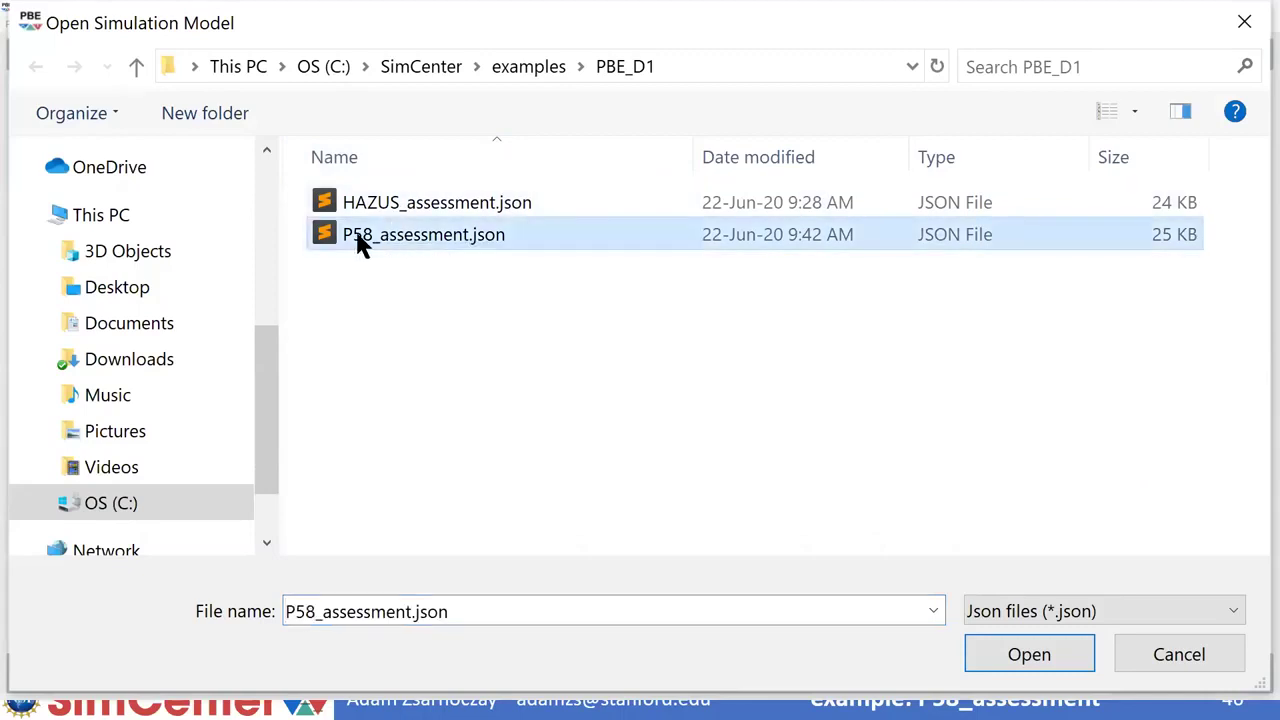
left_click(1018, 648)
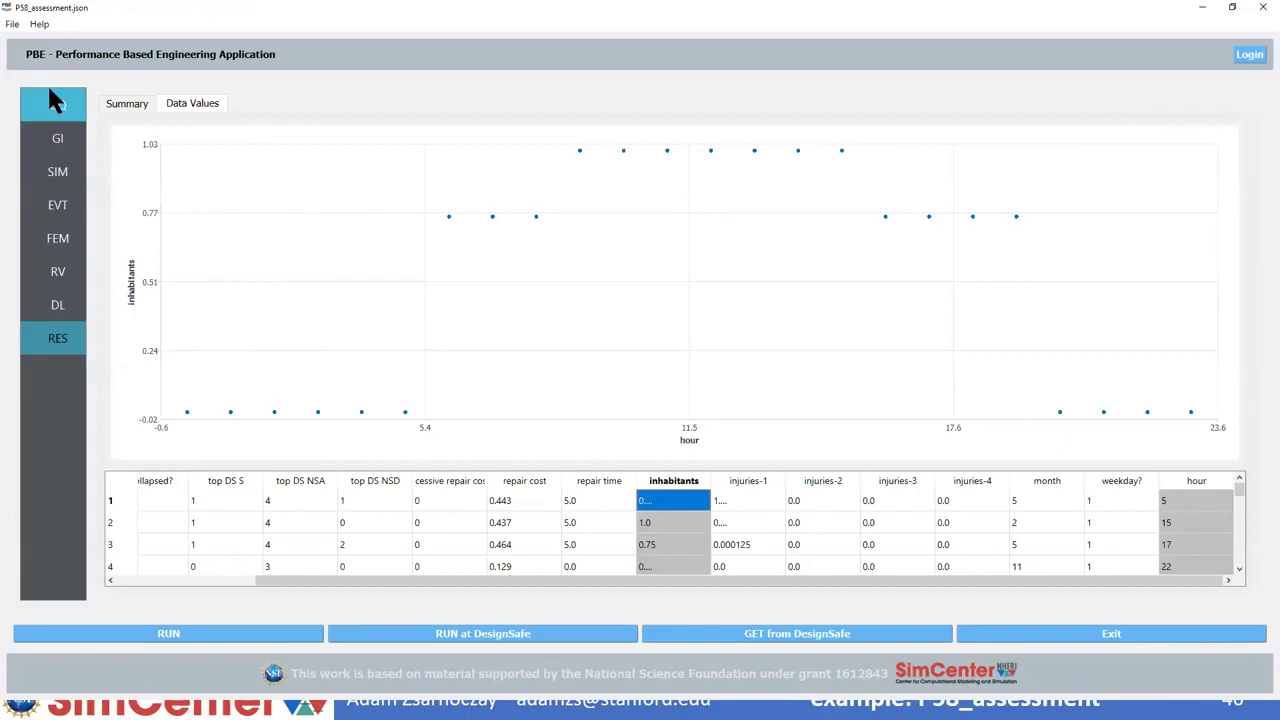
Step: Review the loaded example's uncertainty, general information, structural model, event, finite element, and random variable inputs
left_click(55, 108)
left_click(49, 135)
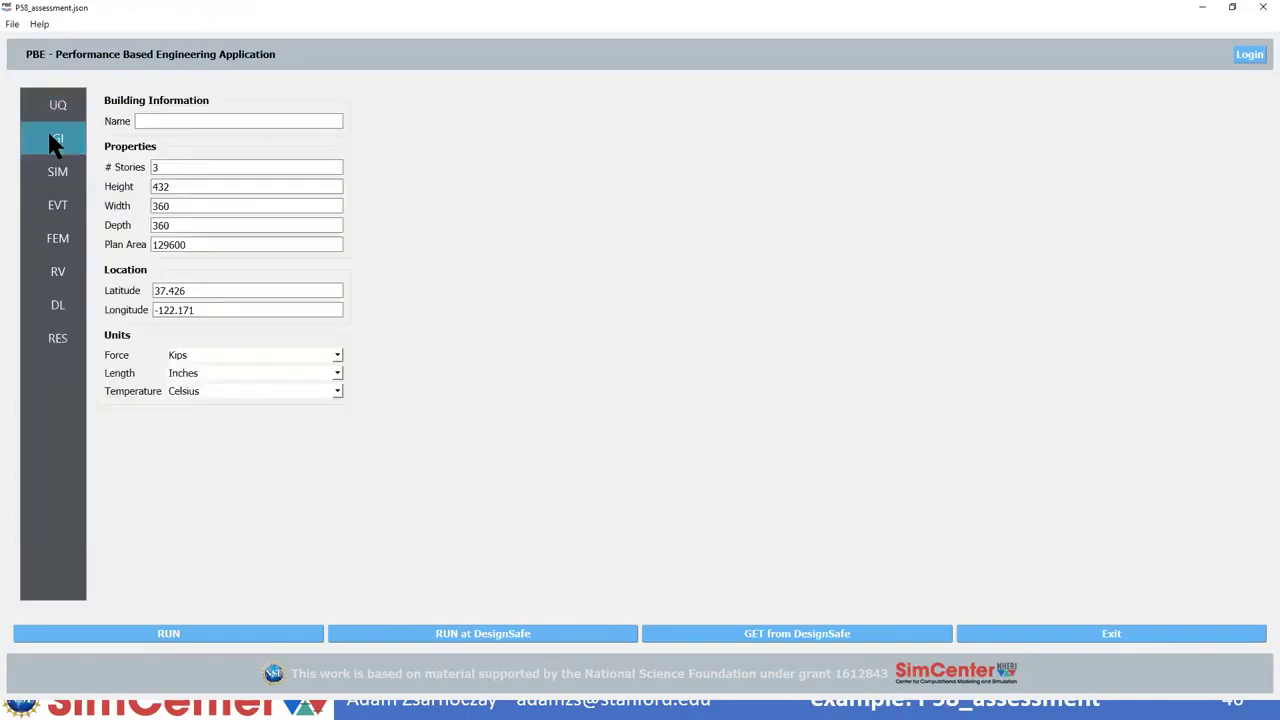
left_click(50, 165)
left_click(55, 203)
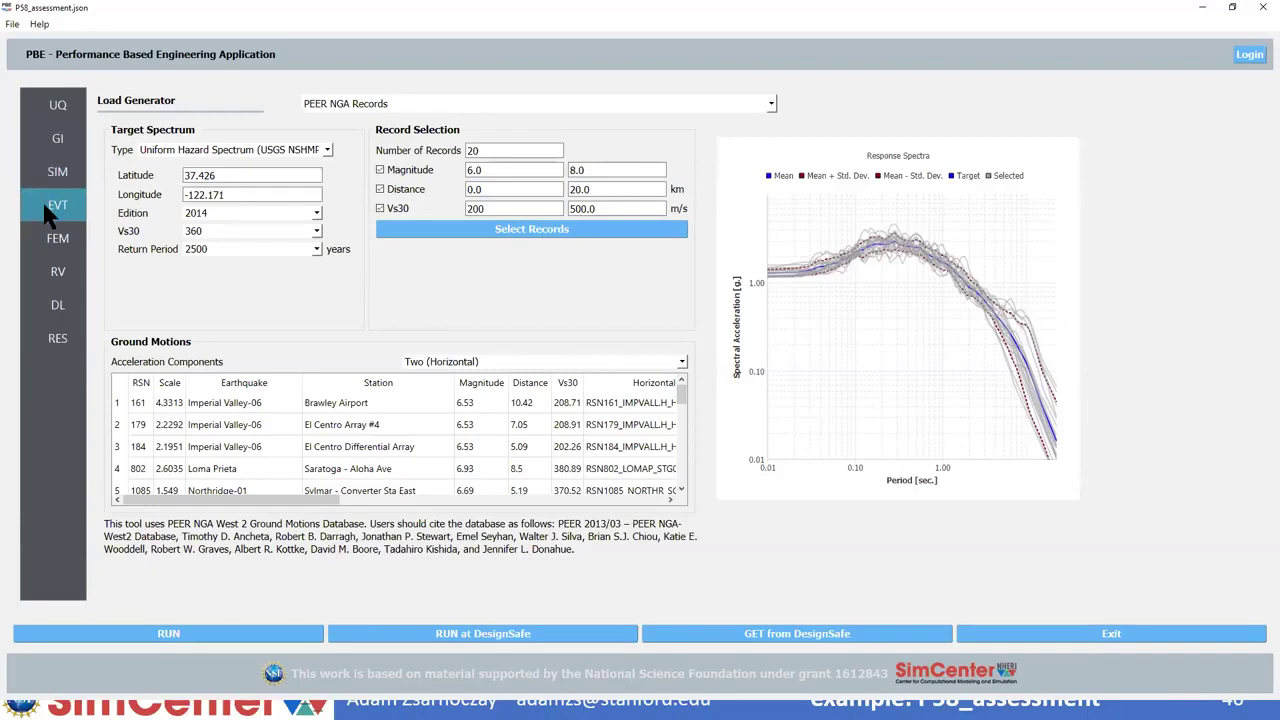
left_click(55, 240)
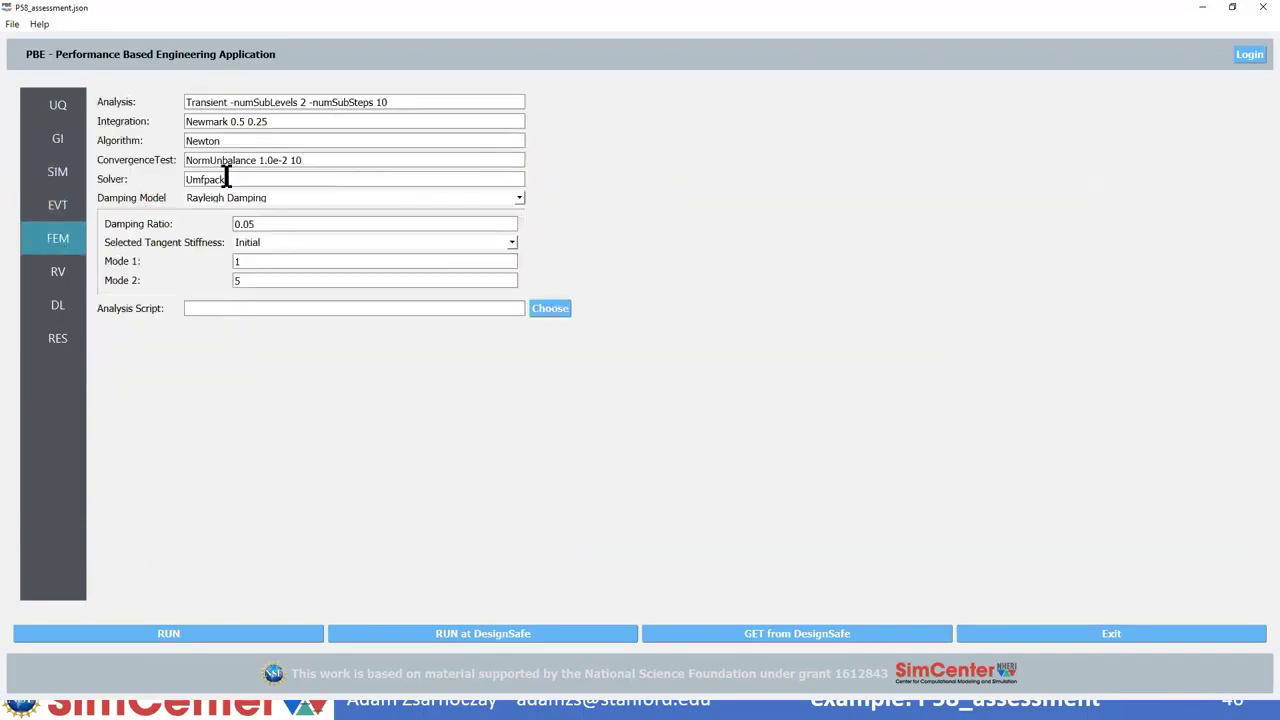
left_click(60, 275)
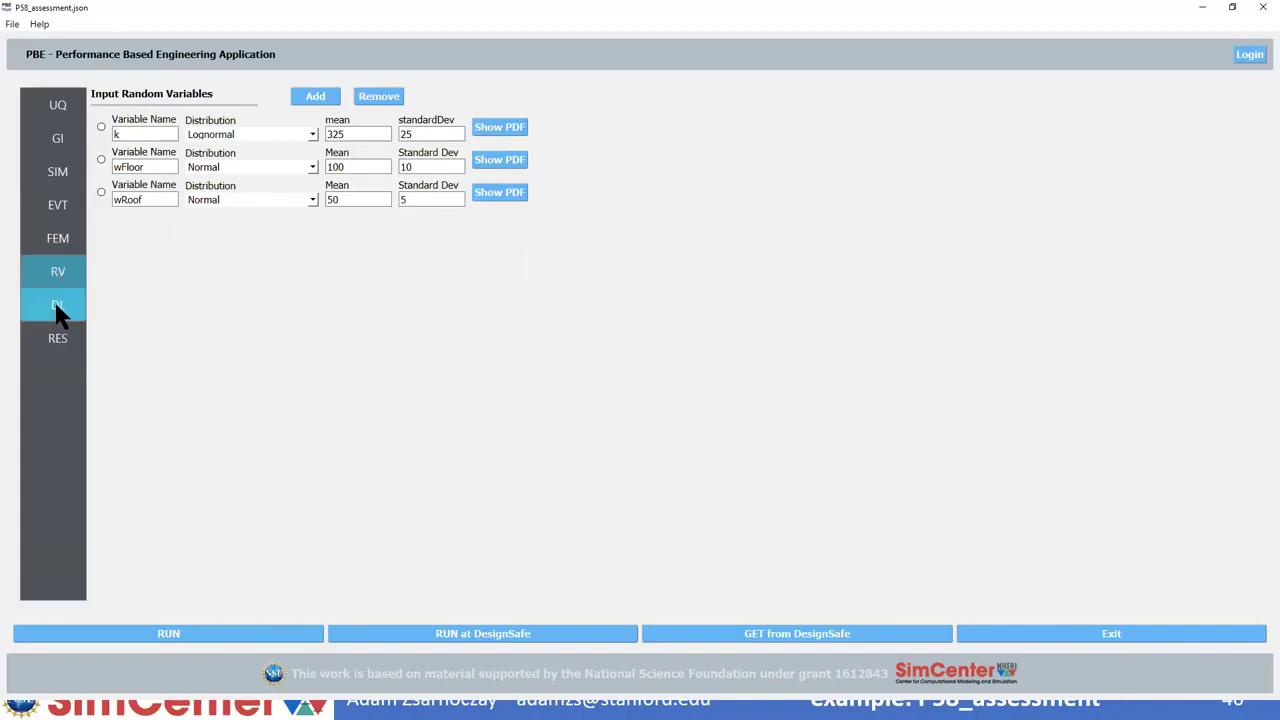
Step: Set the prescribed collapse probability value to 0.0 in the FEMA P58 damage model
left_click(56, 308)
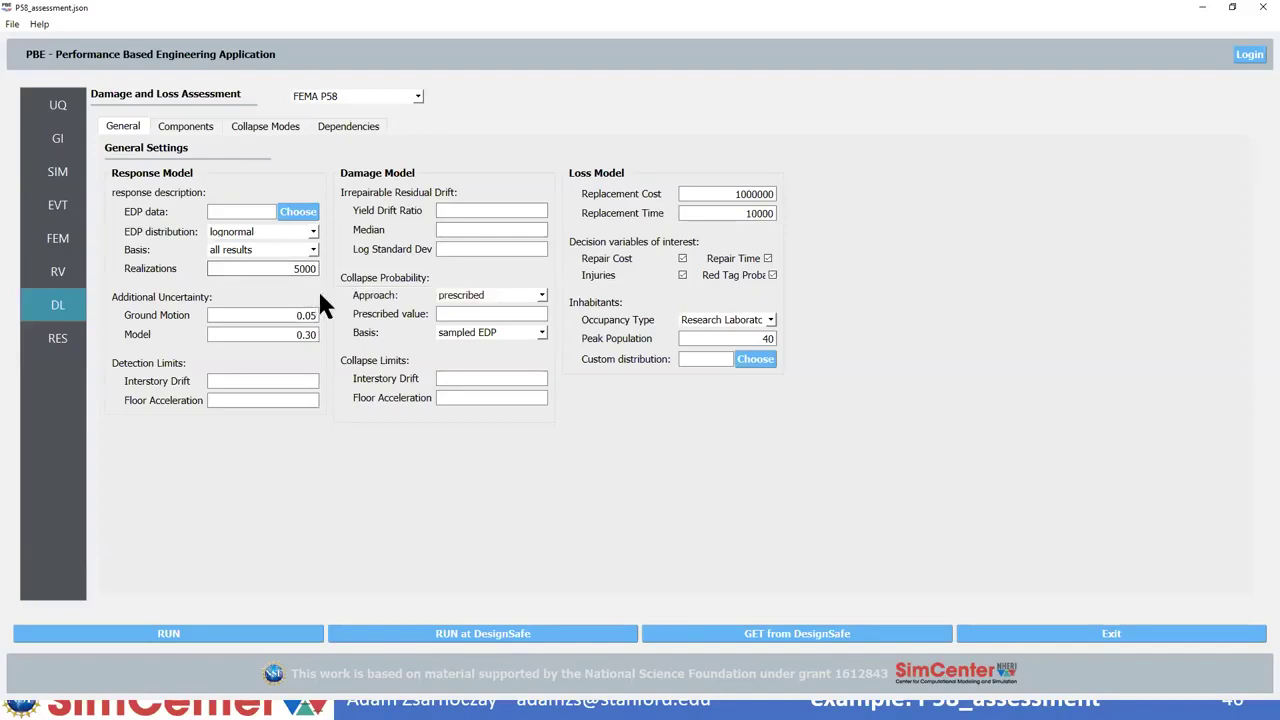
left_click(538, 314)
type("0.")
left_click(747, 196)
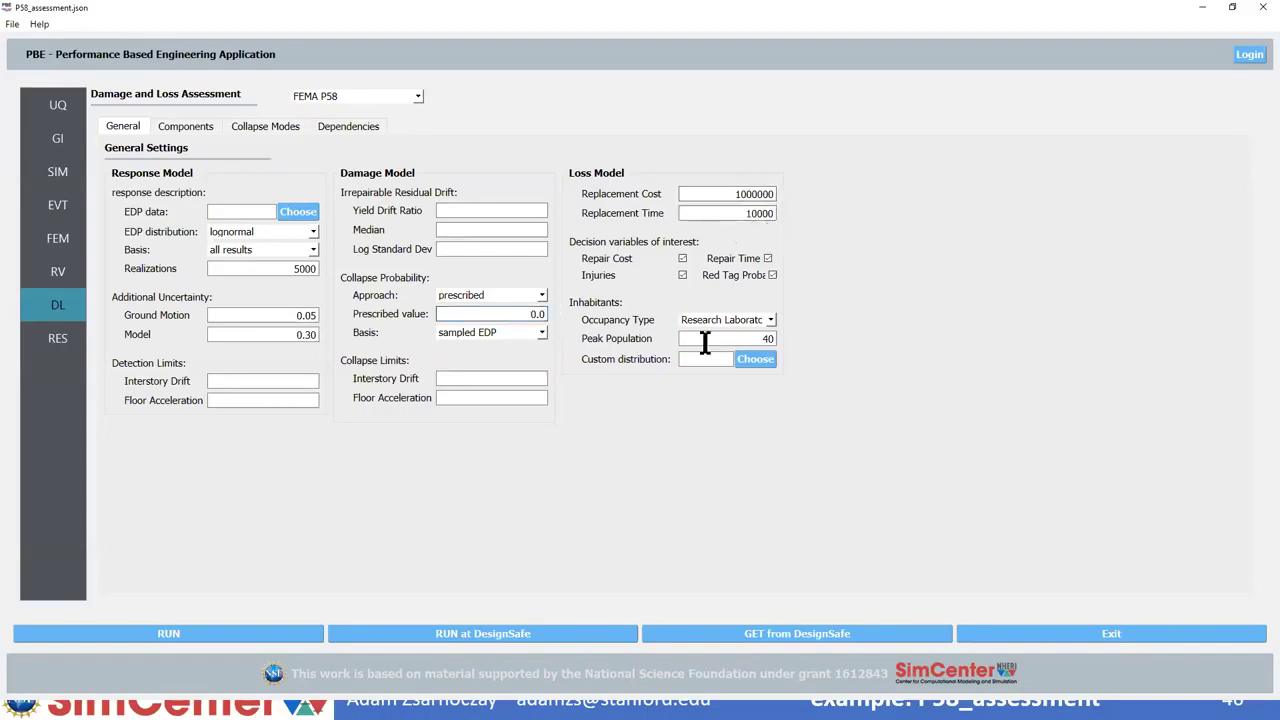
Step: Examine the details and component groups of the selected components B1035.041, B2022.011, and C1011.001a
left_click(188, 128)
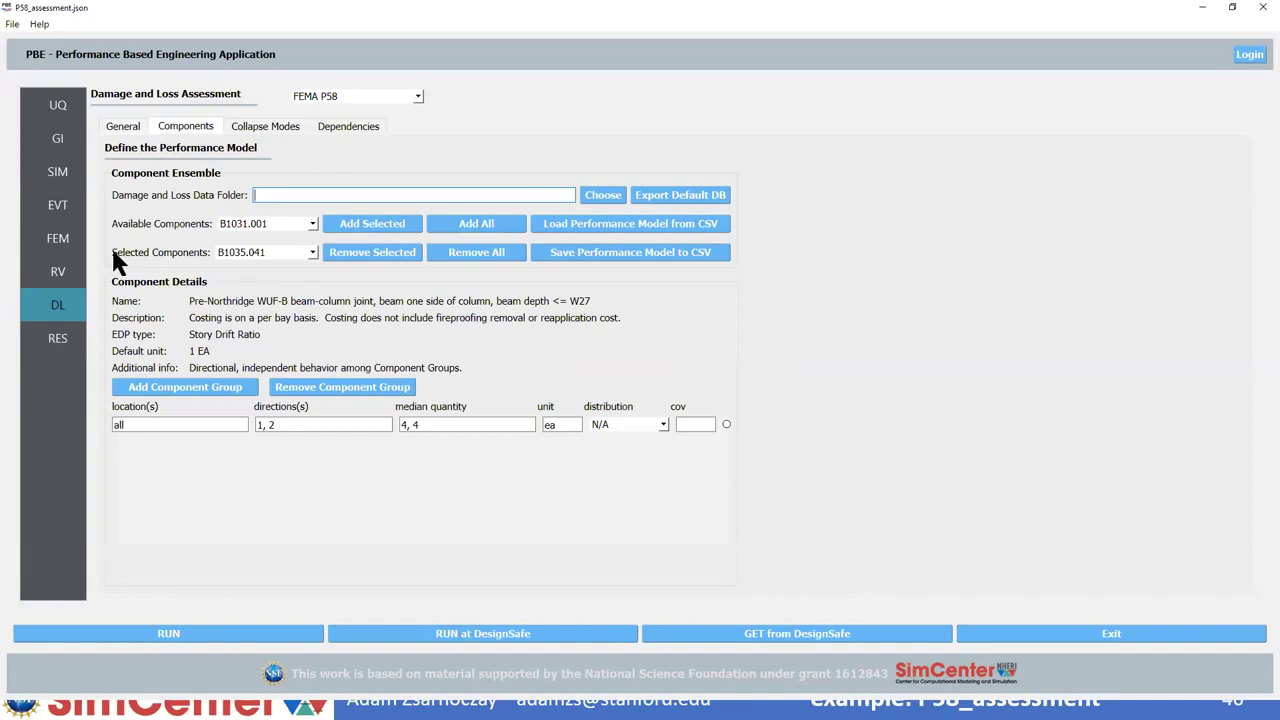
left_click(310, 253)
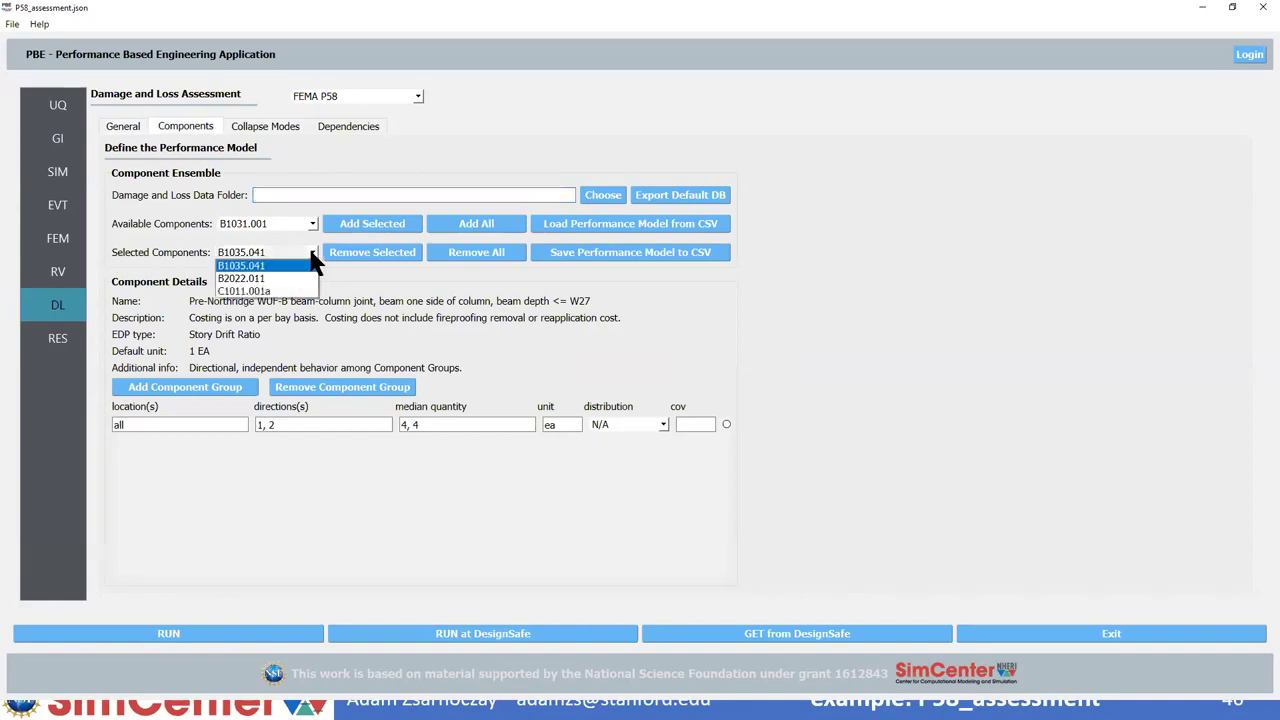
left_click(264, 278)
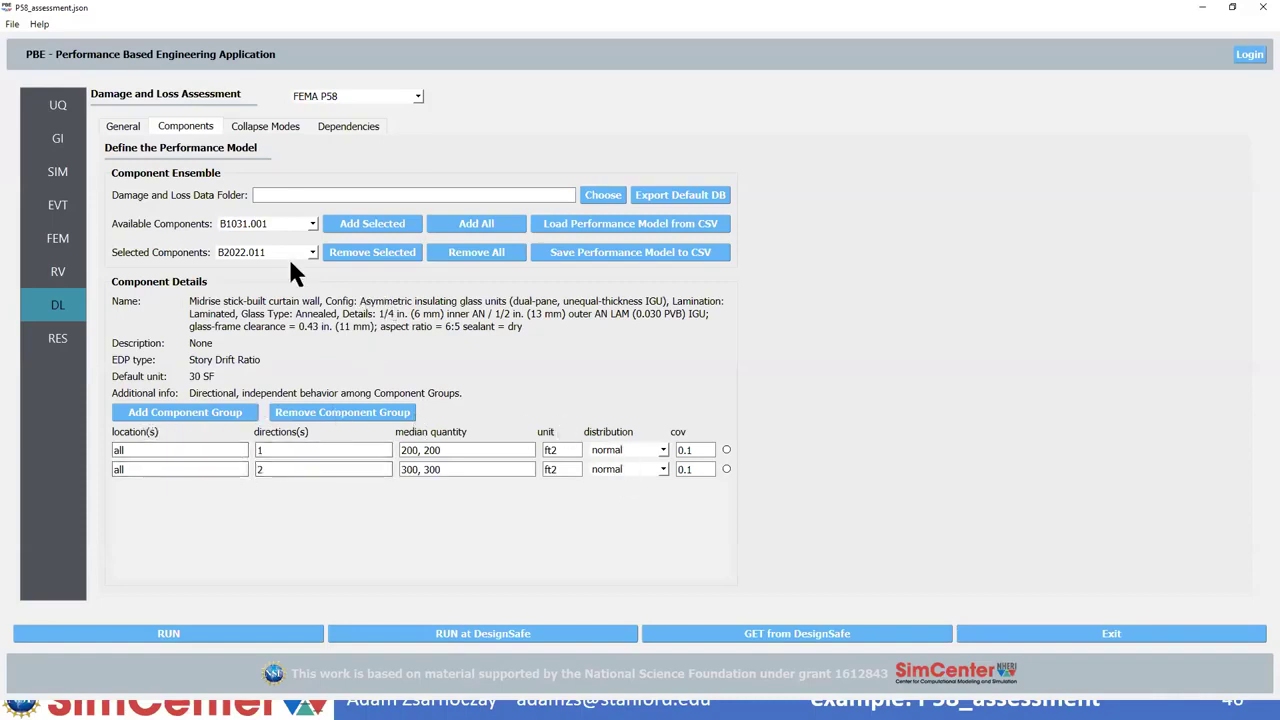
scroll(288, 256, "down", 1)
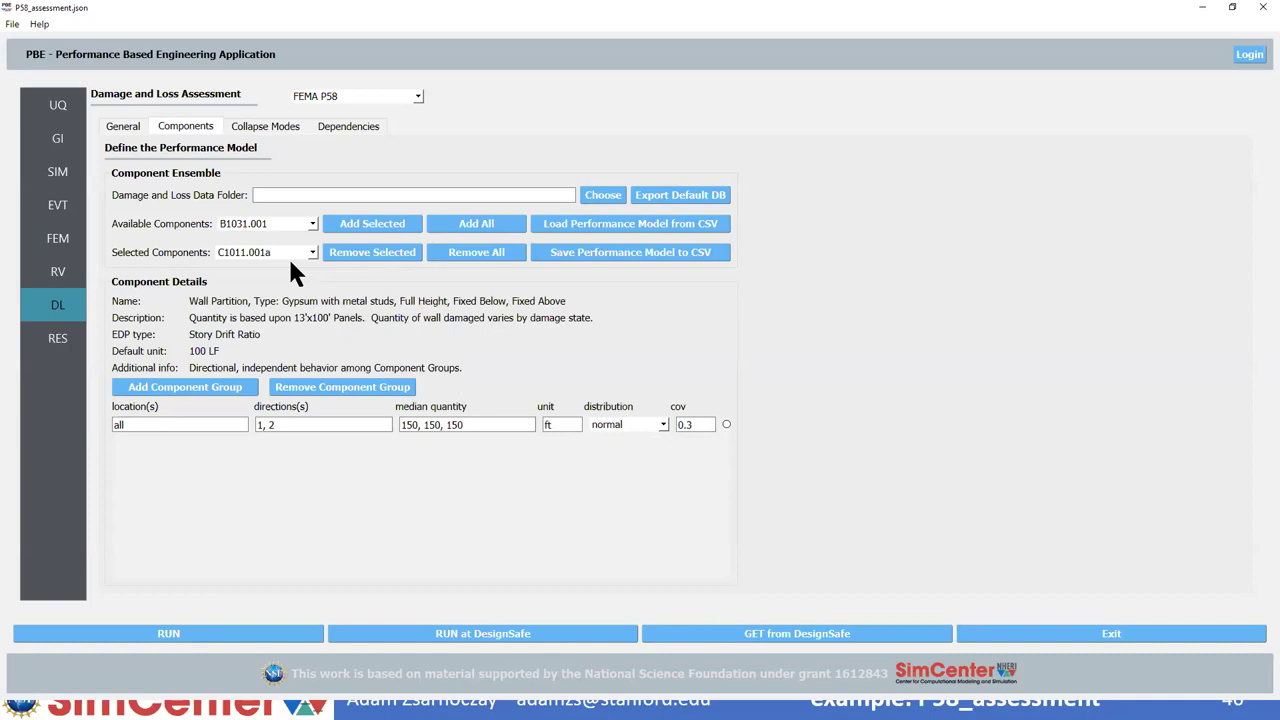
scroll(290, 262, "up", 1)
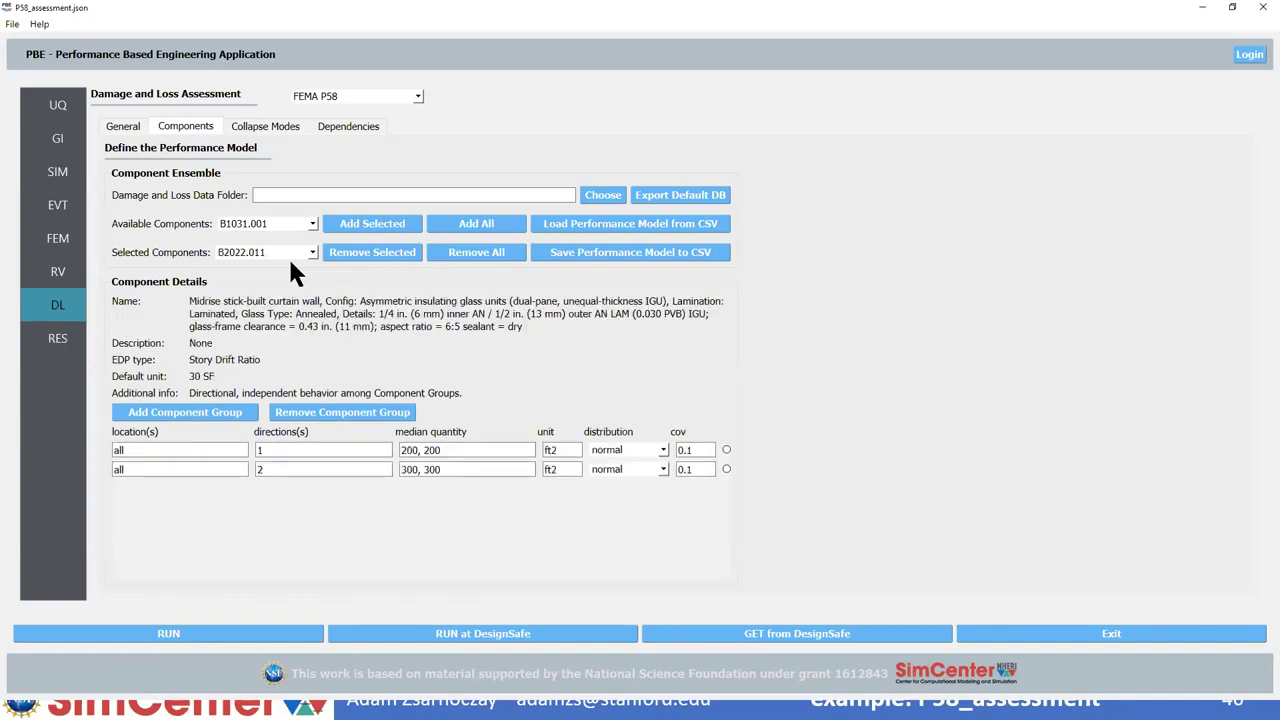
scroll(291, 264, "up", 1)
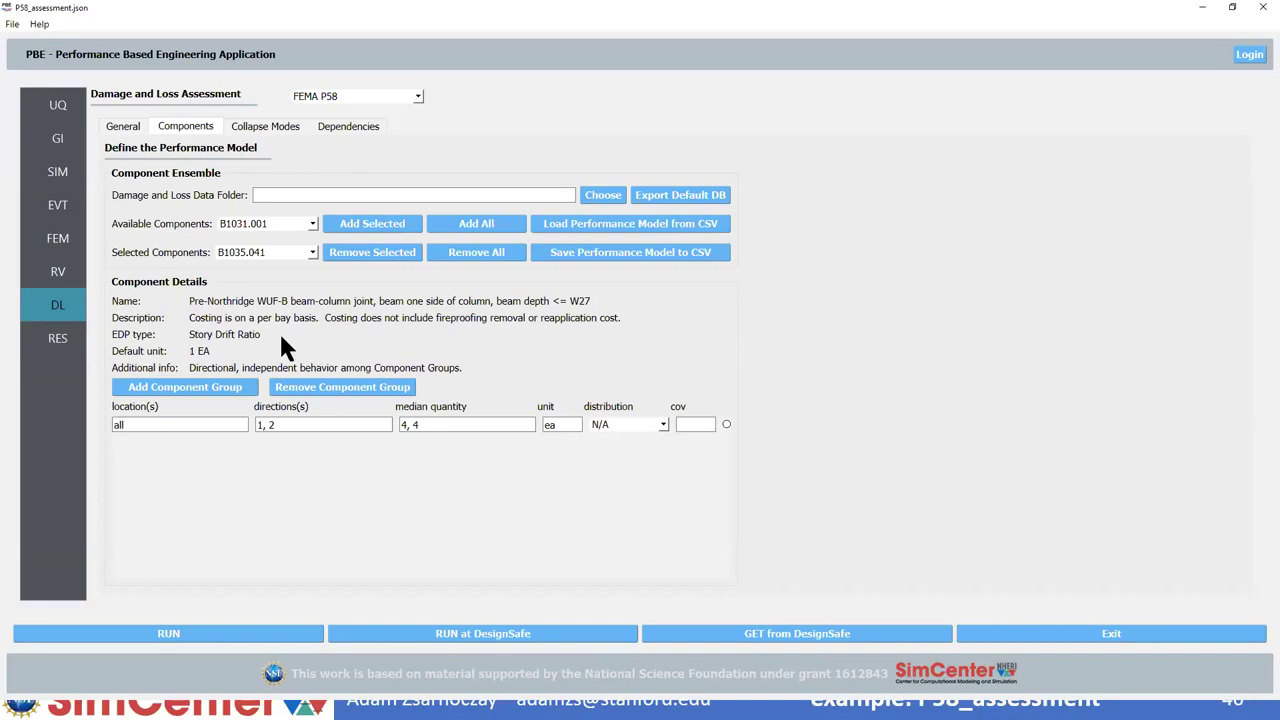
Step: Browse the list of available FEMA P58 components, keeping B1031.001 chosen
left_click(311, 224)
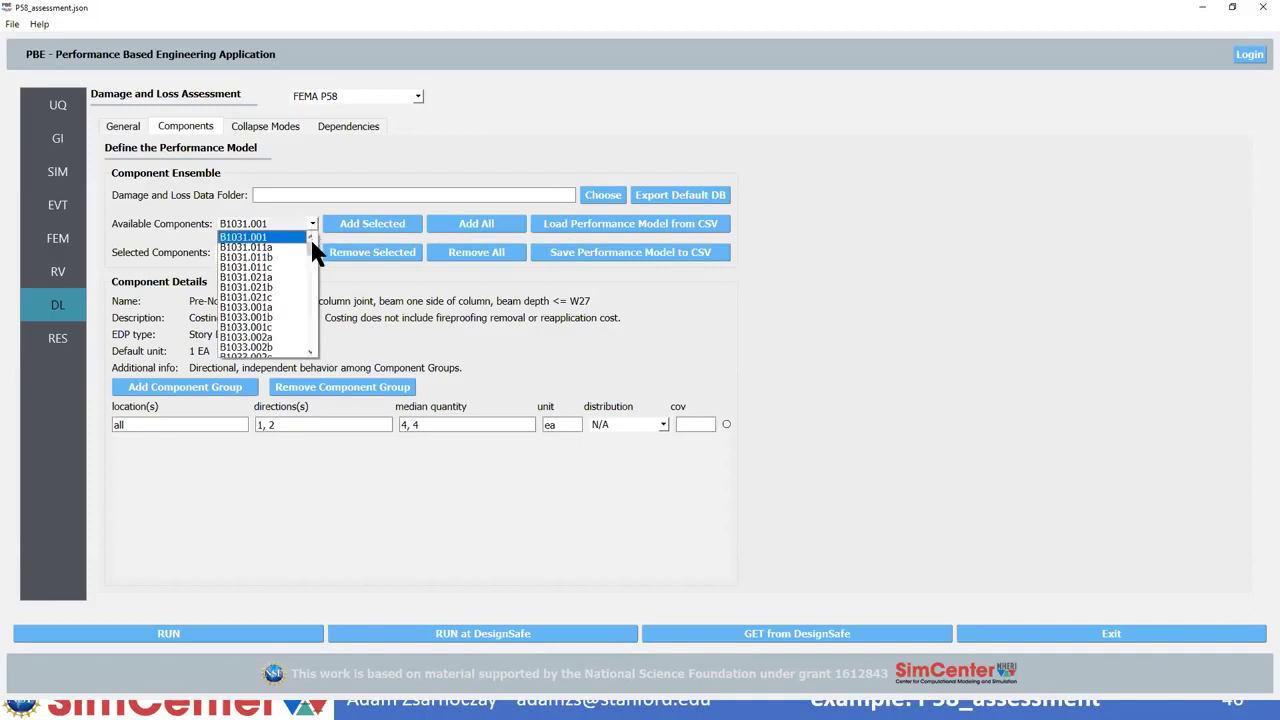
mouse_move(307, 238)
left_mouse_down()
mouse_move(312, 331)
mouse_move(305, 237)
left_mouse_up()
left_click(286, 237)
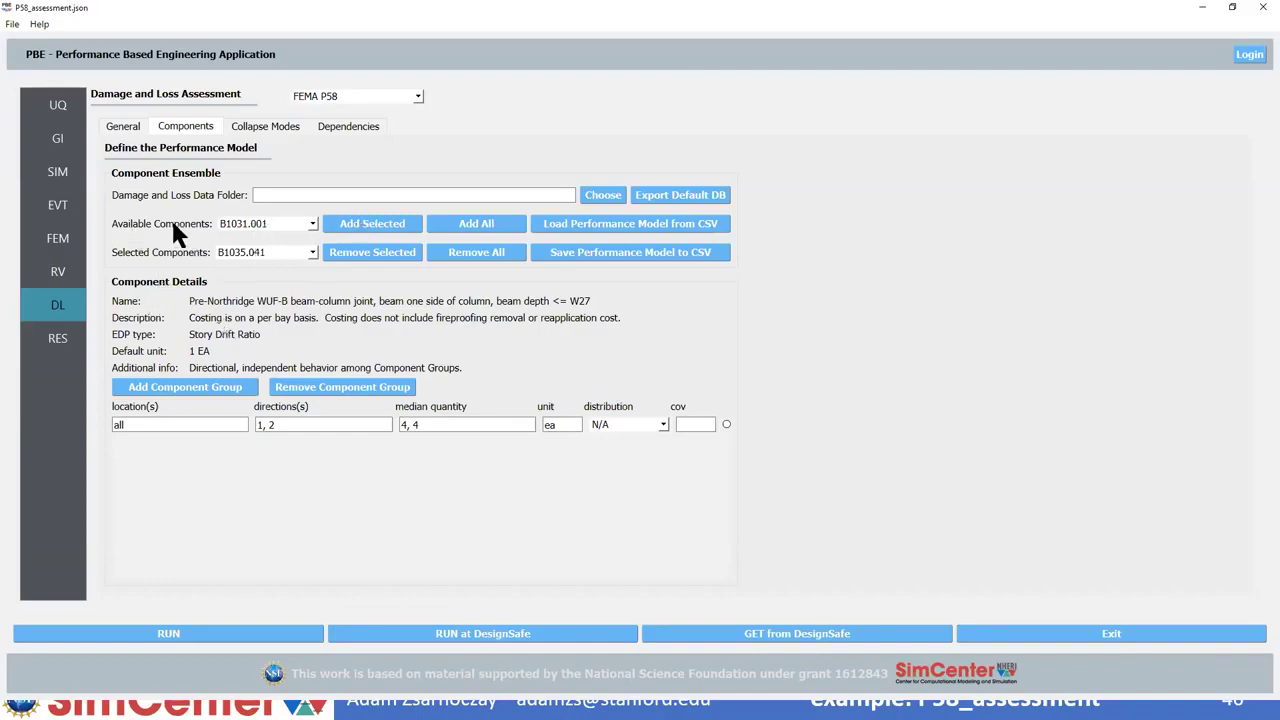
Step: Return to the general damage and loss settings and run the P58 assessment locally
left_click(118, 130)
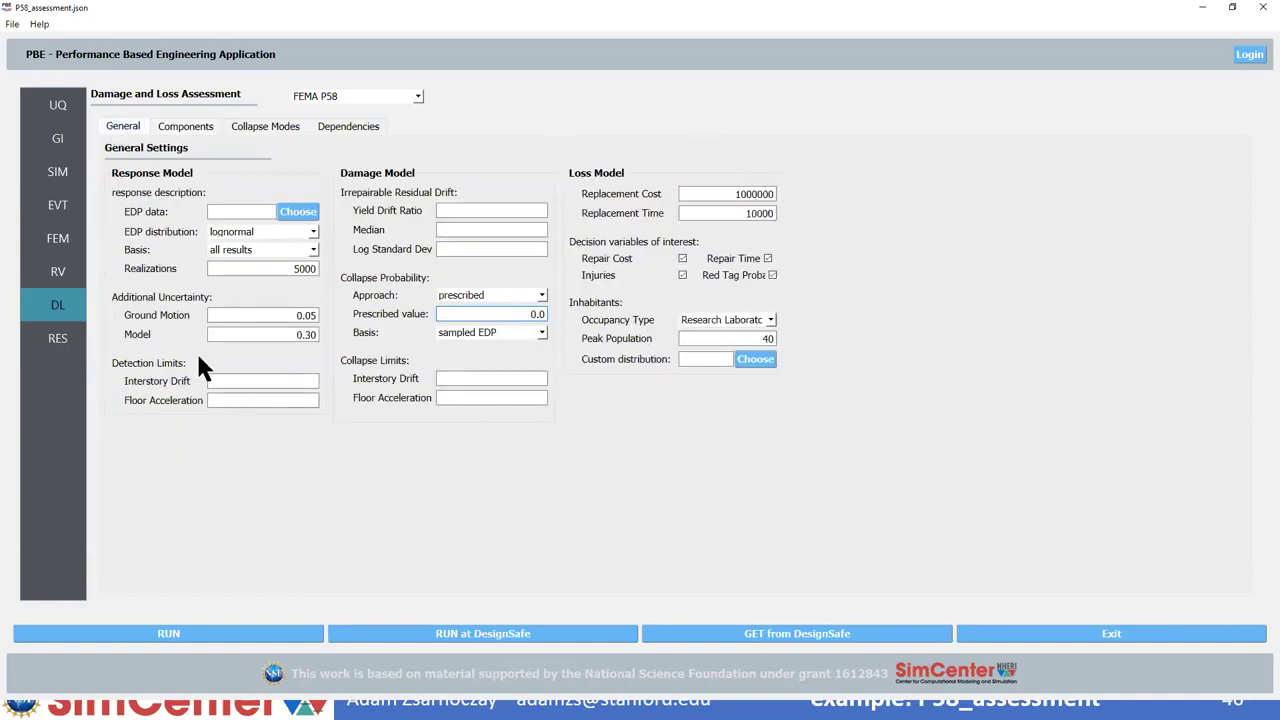
left_click(90, 633)
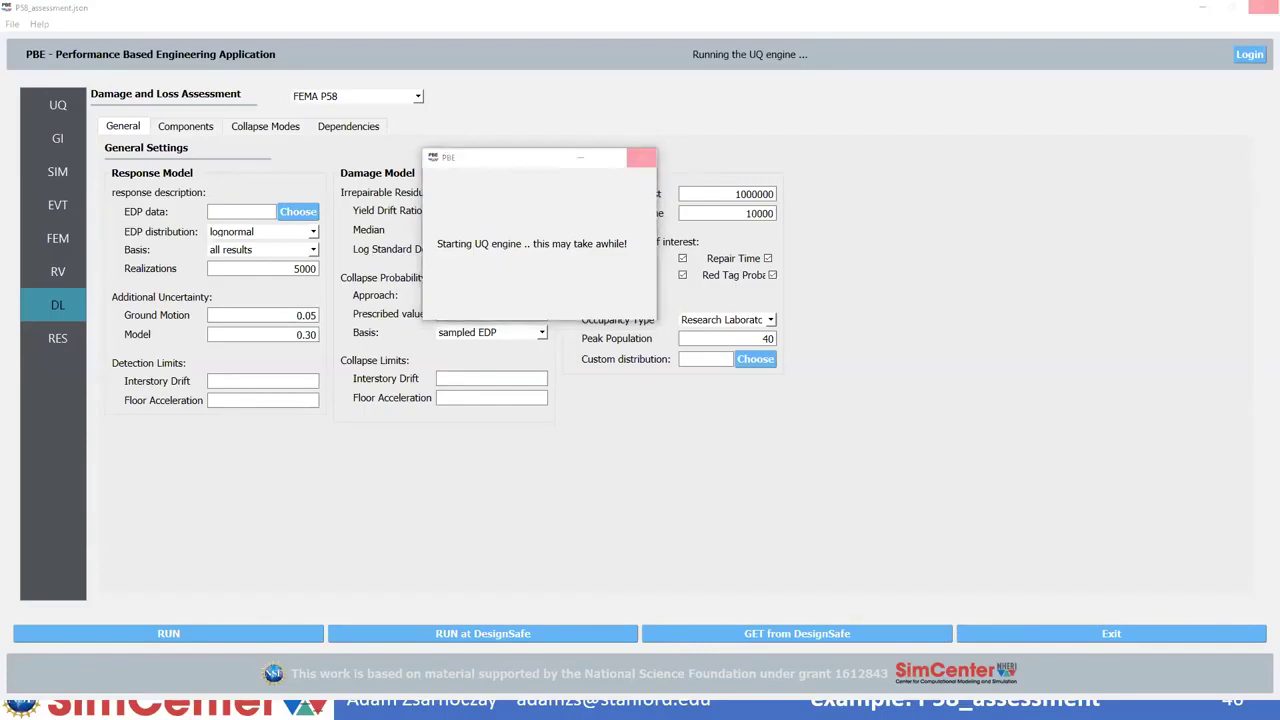
Step: Switch to File Explorer and look through the working directories and output files in tmp.SimCenter
key("alt+Tab")
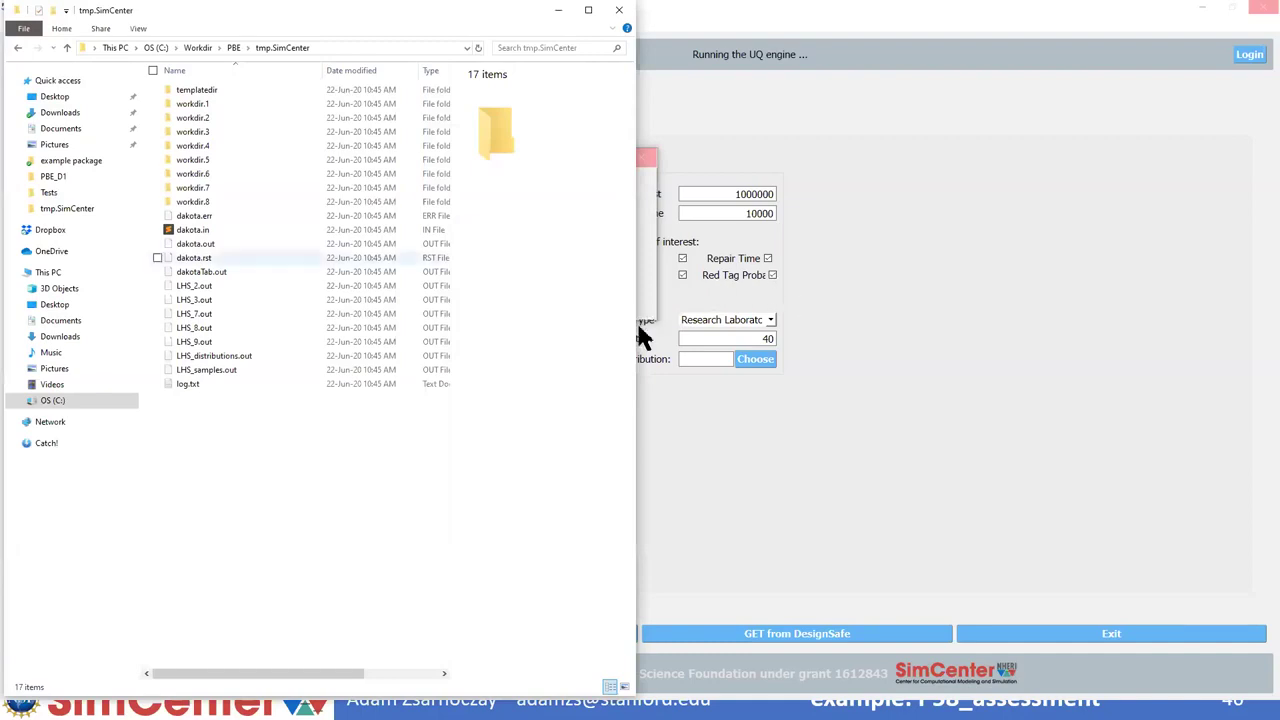
left_click(236, 103)
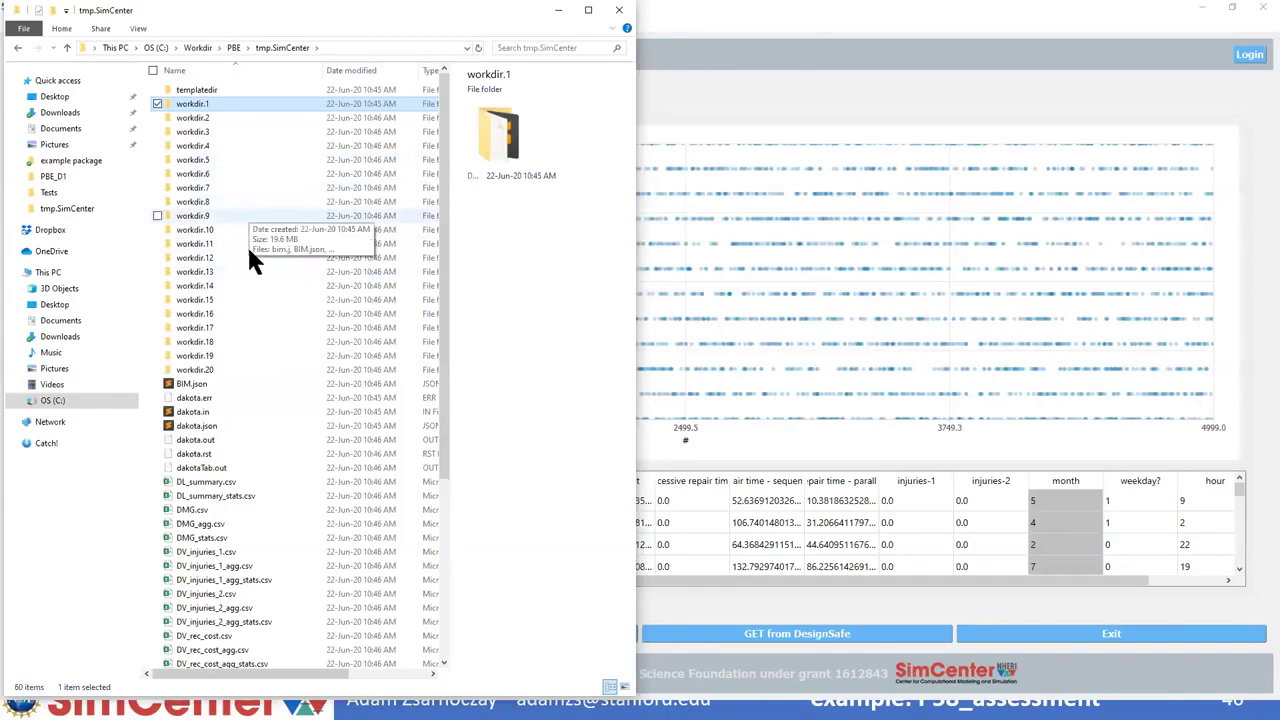
scroll(284, 358, "down", 6)
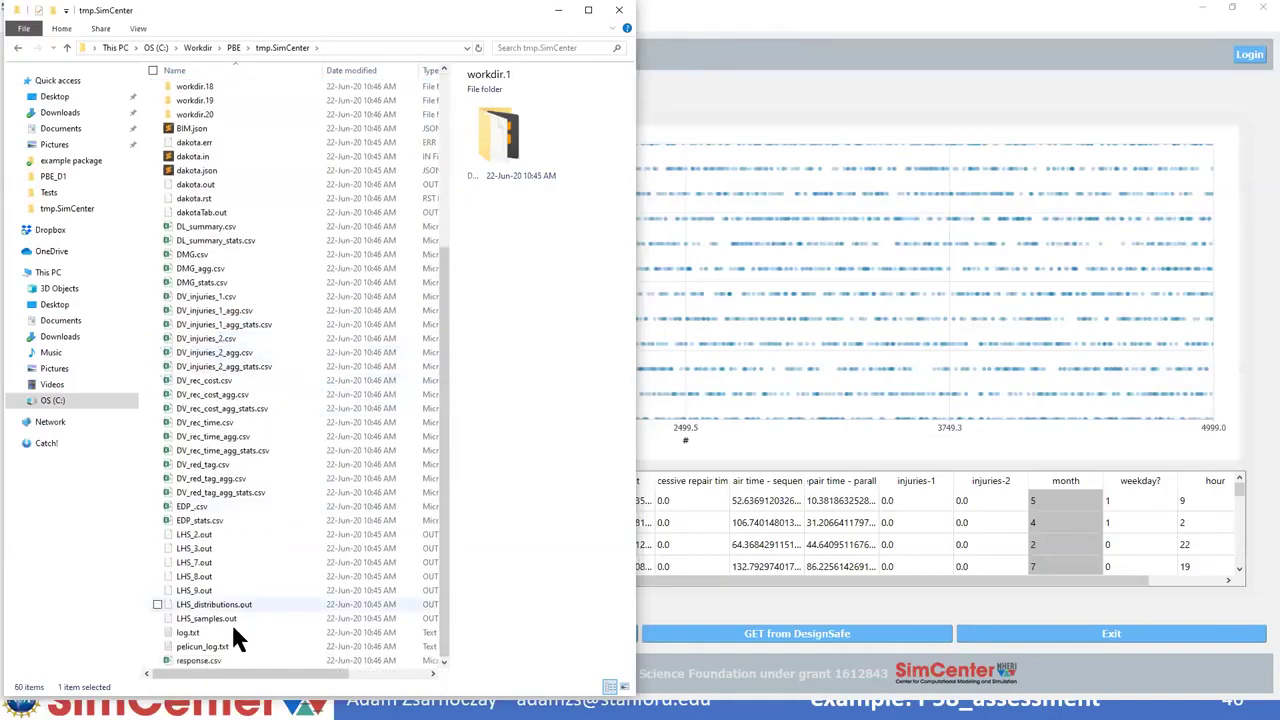
Step: Open response.csv in Excel and examine the wFloor, wRoof, and k samples and the first run's ground motion record
left_click(208, 657)
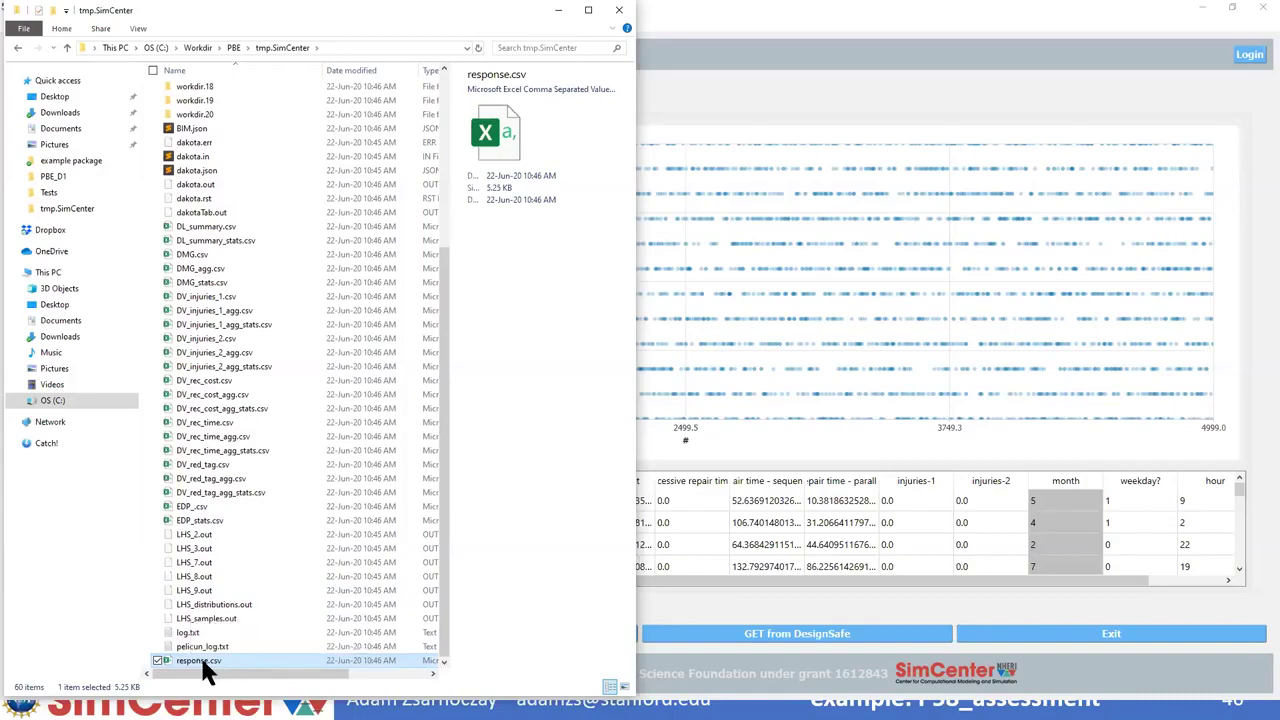
double_click(202, 660)
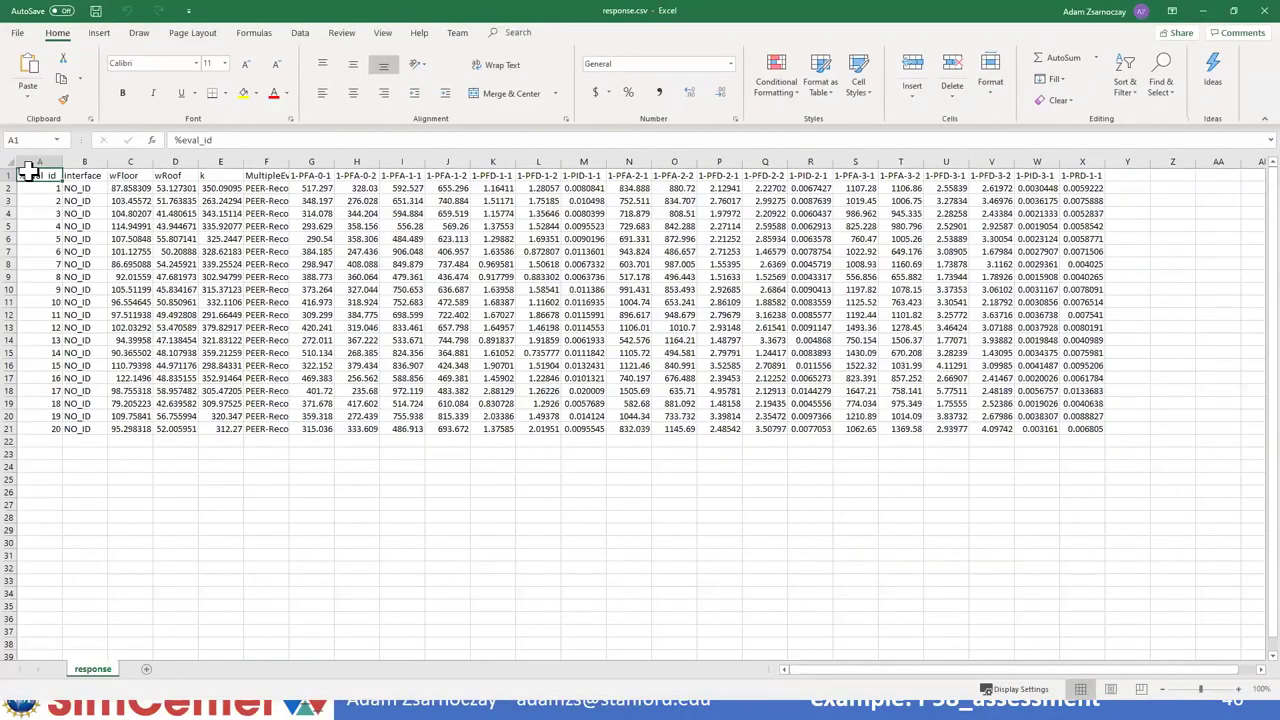
left_click_drag(130, 175, 230, 432)
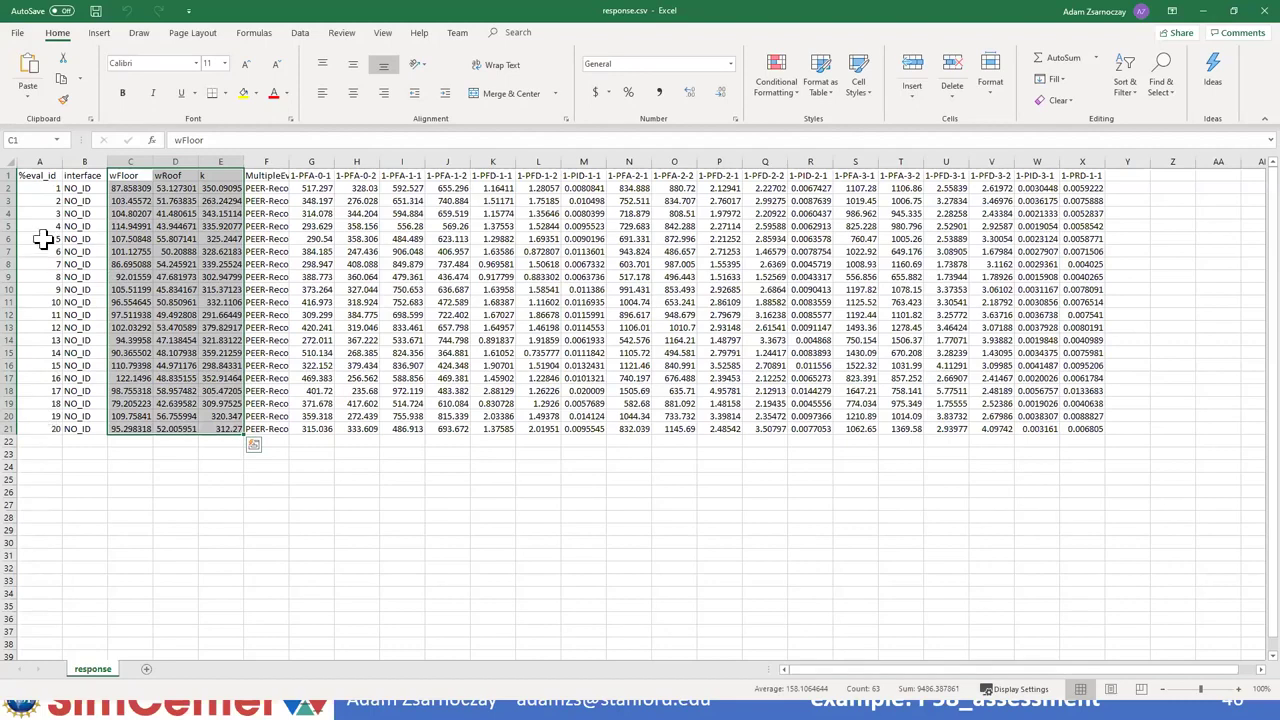
left_click(258, 187)
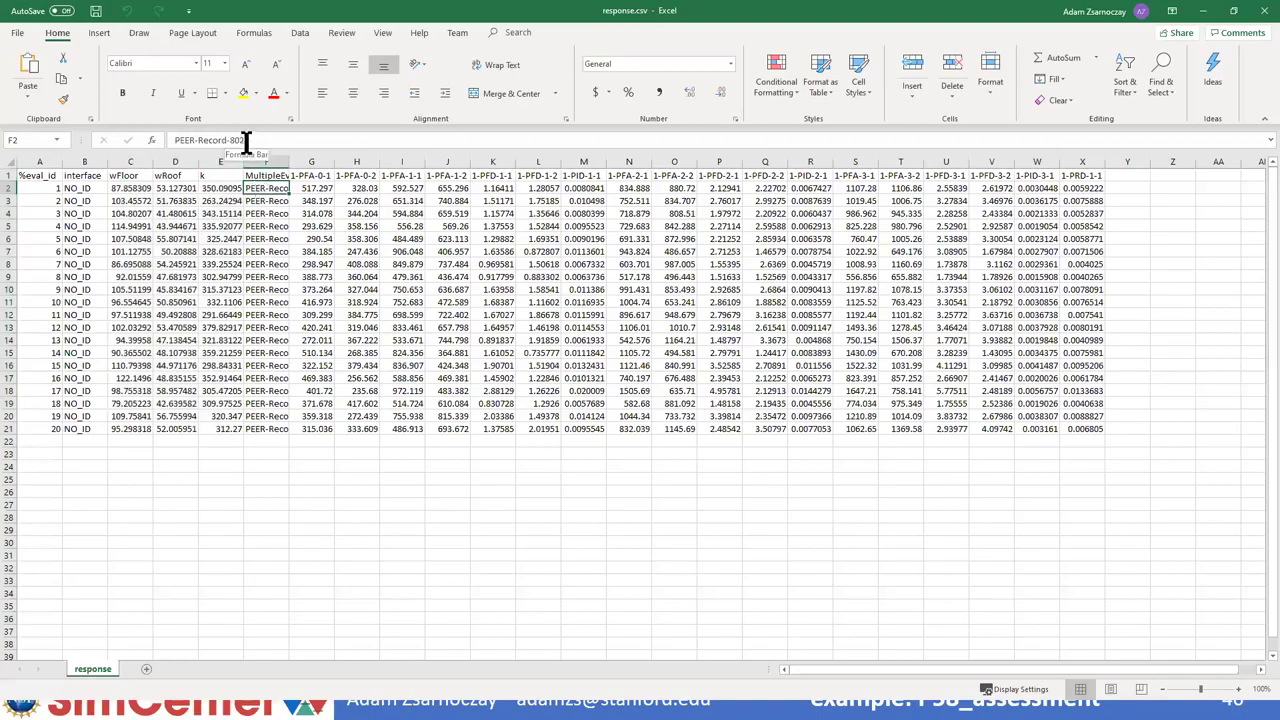
Step: Examine the response columns from 1-PFA-0-1 to 1-PRD-1-1, close the file, and look over the output folder again
left_click_drag(310, 175, 1086, 429)
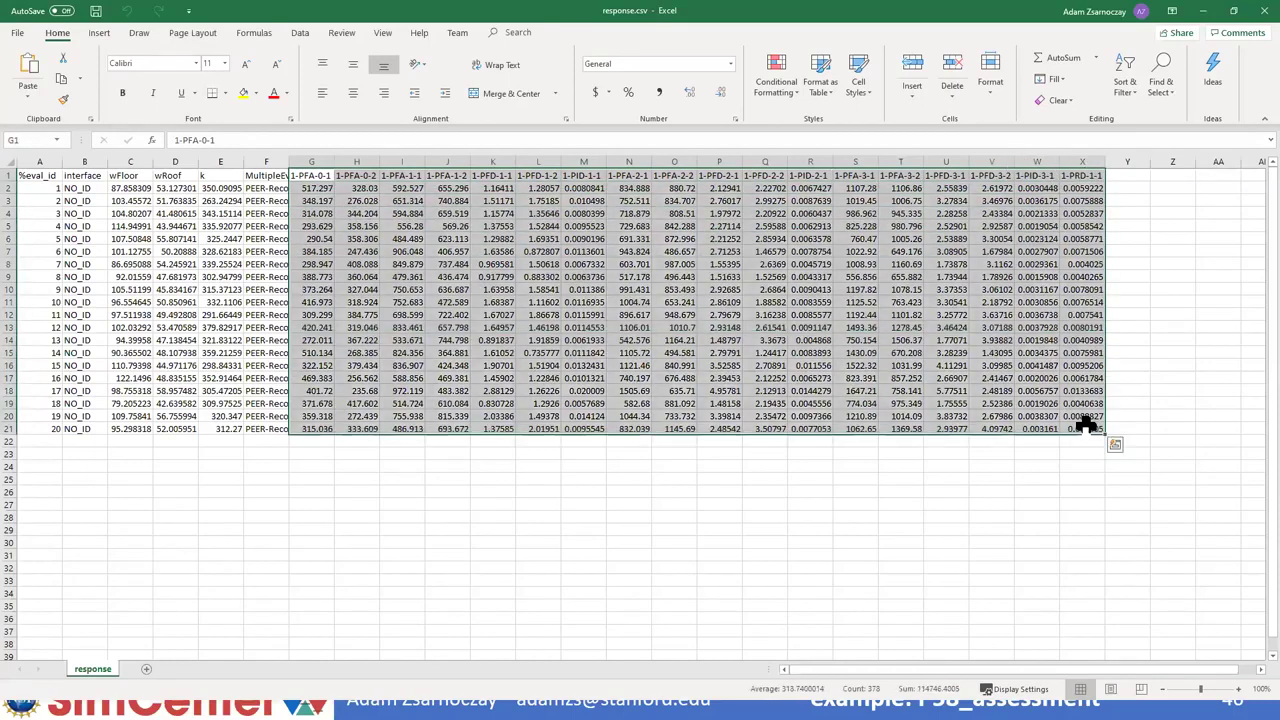
left_click(312, 174)
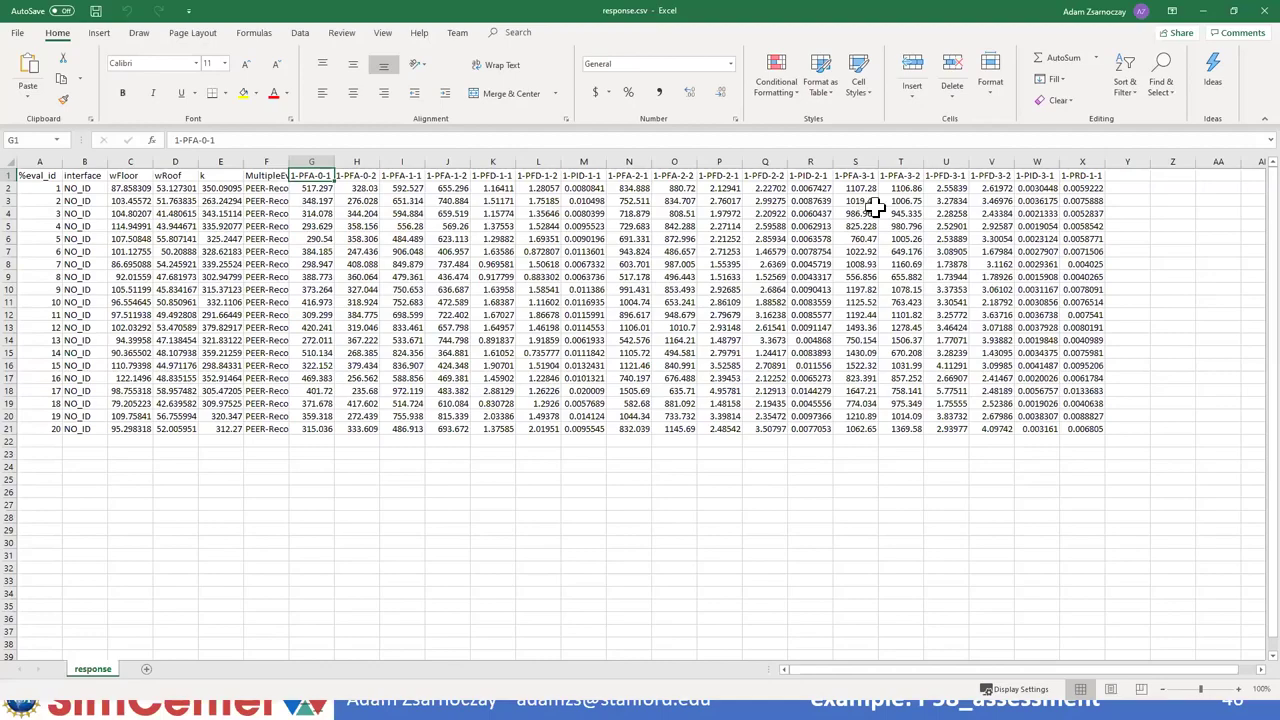
left_click(1262, 10)
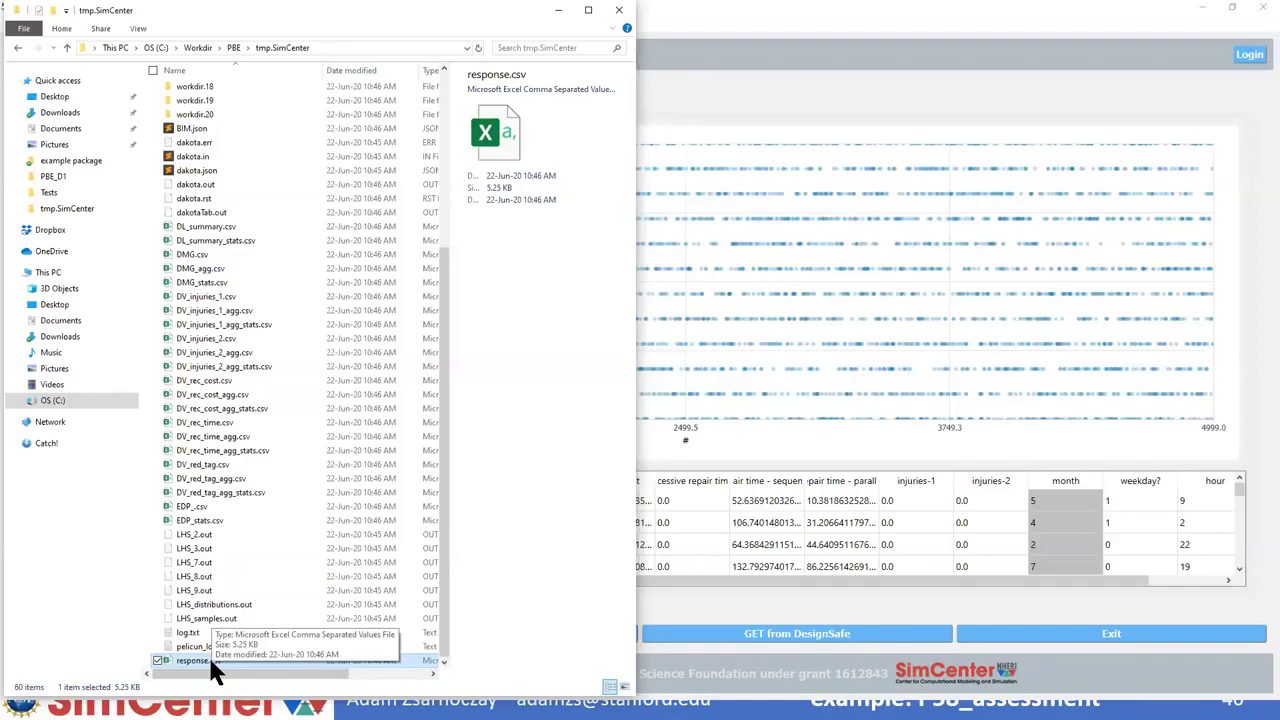
scroll(239, 401, "up", 6)
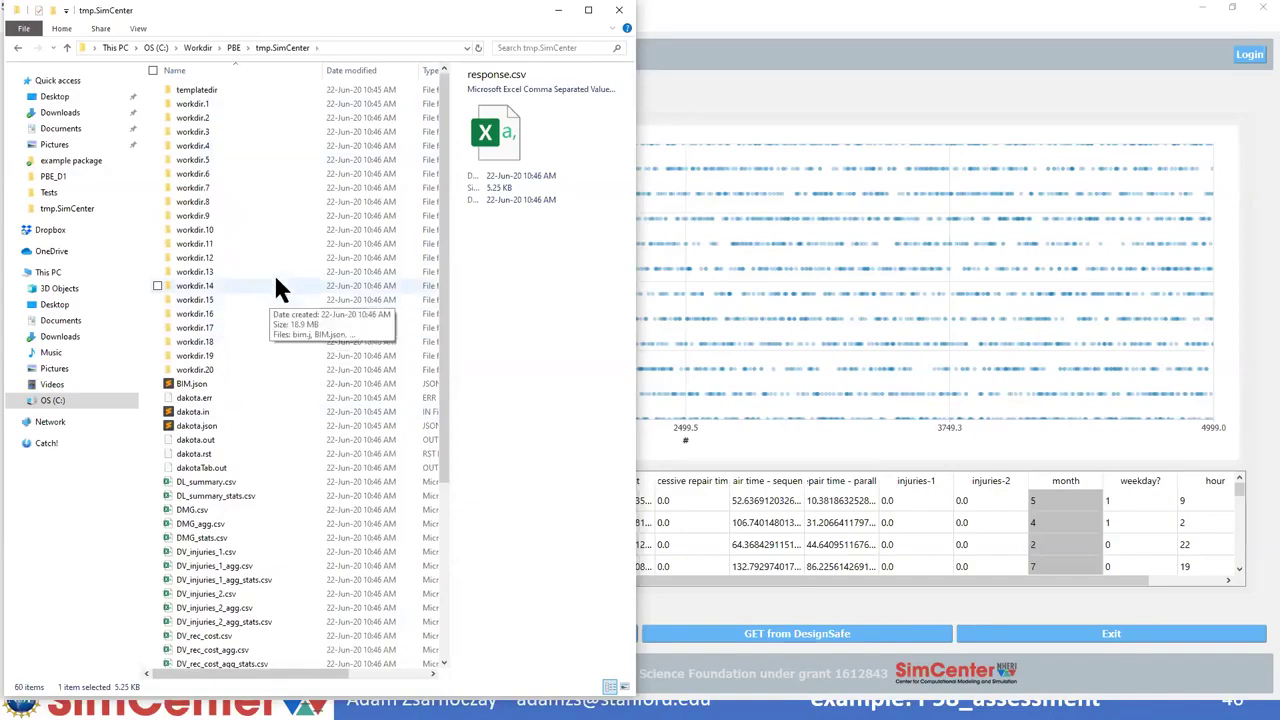
scroll(276, 397, "down", 6)
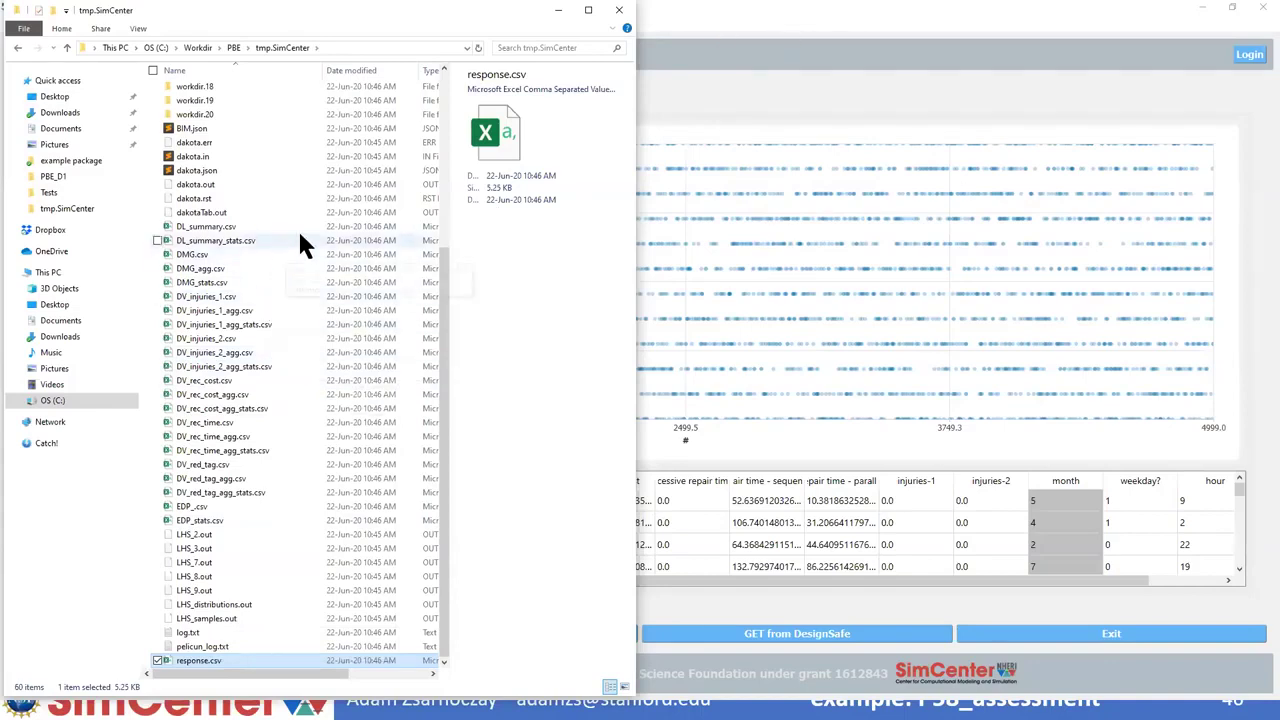
Step: Switch back to PBE, review the decision variable summary, and return to the data values
left_click(856, 48)
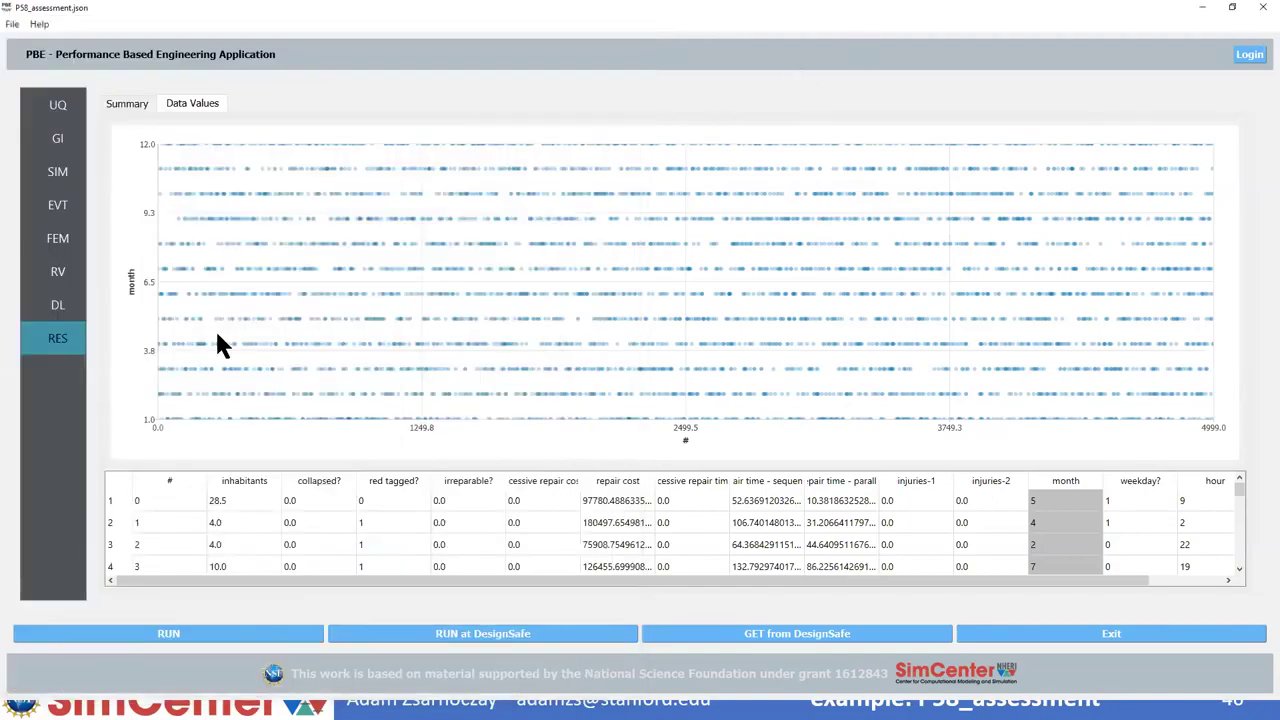
left_click(128, 103)
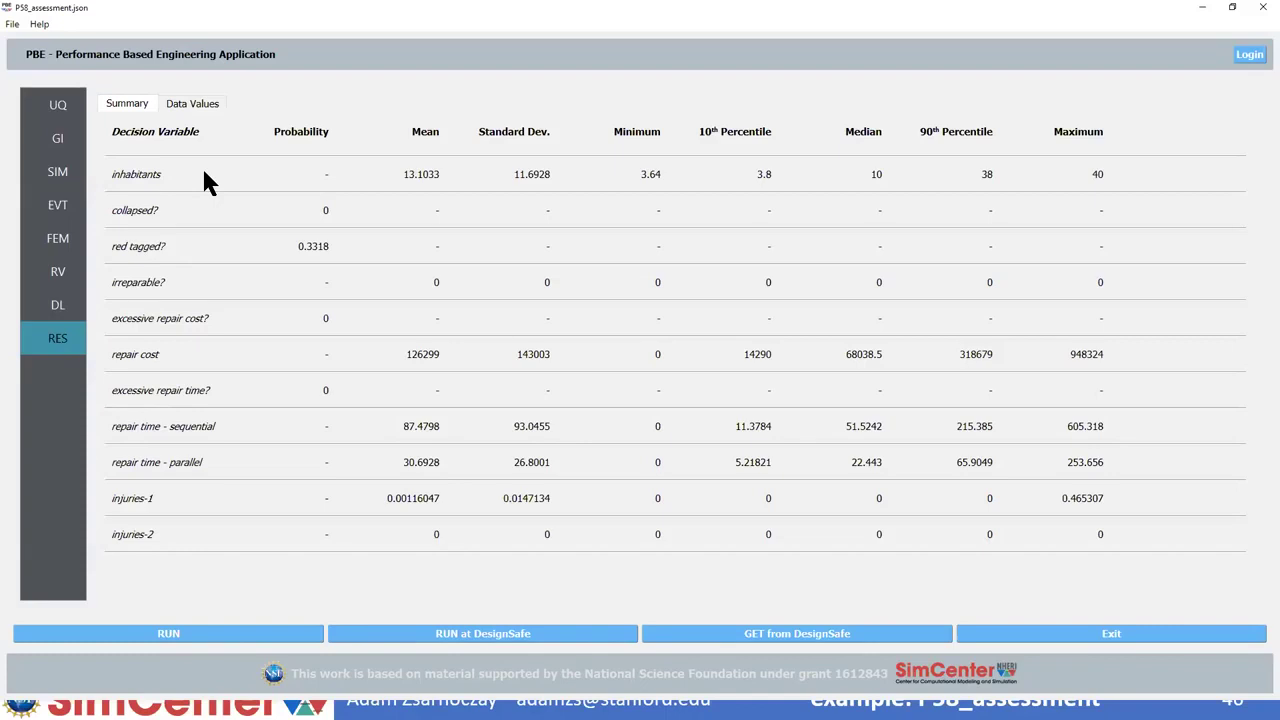
left_click(195, 105)
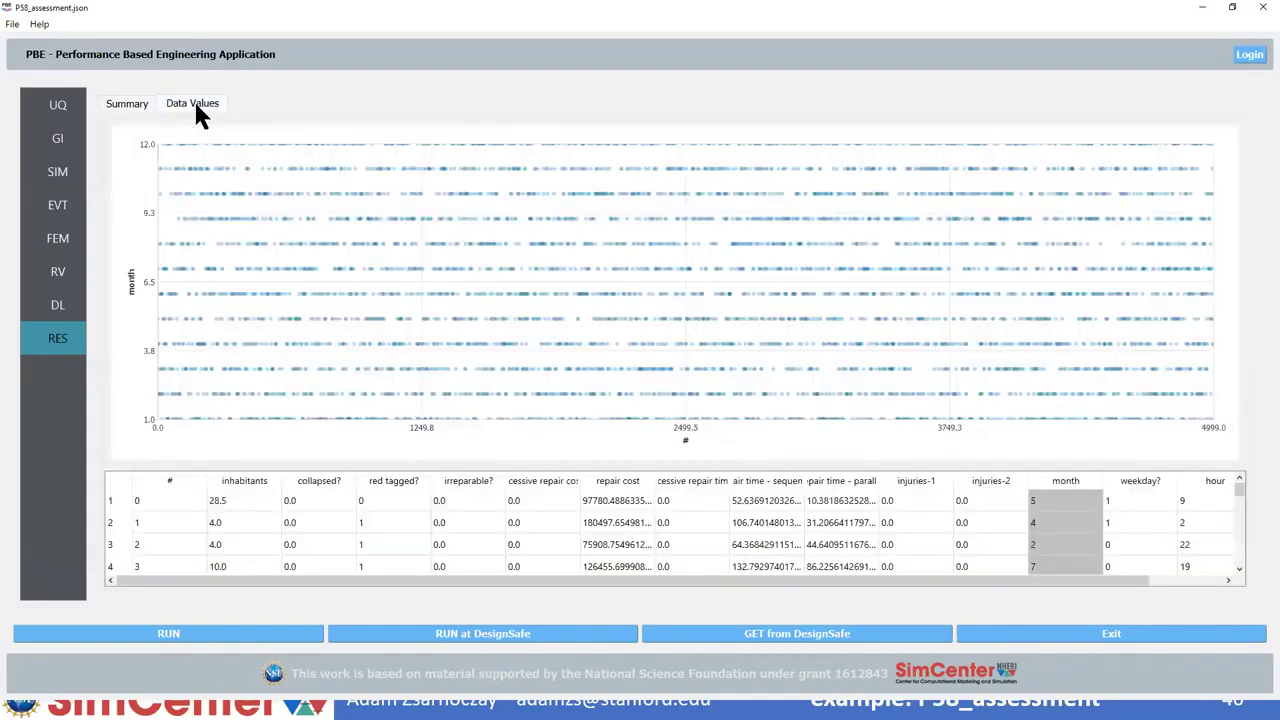
Step: Plot repair cost against parallel repair time in the results scatter chart
left_click(625, 500)
left_click(861, 502)
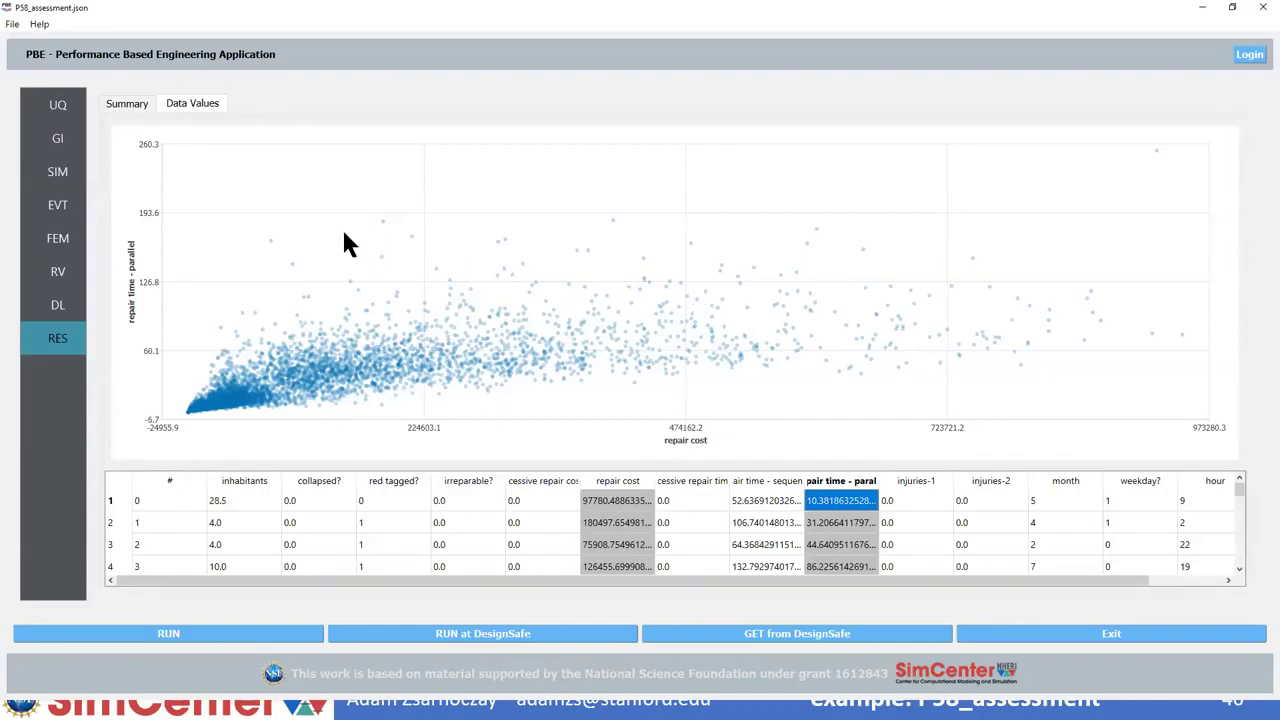
Step: Go to the damage and loss settings, browse for an EDP data file and select response.csv in tmp.SimCenter
left_click(60, 310)
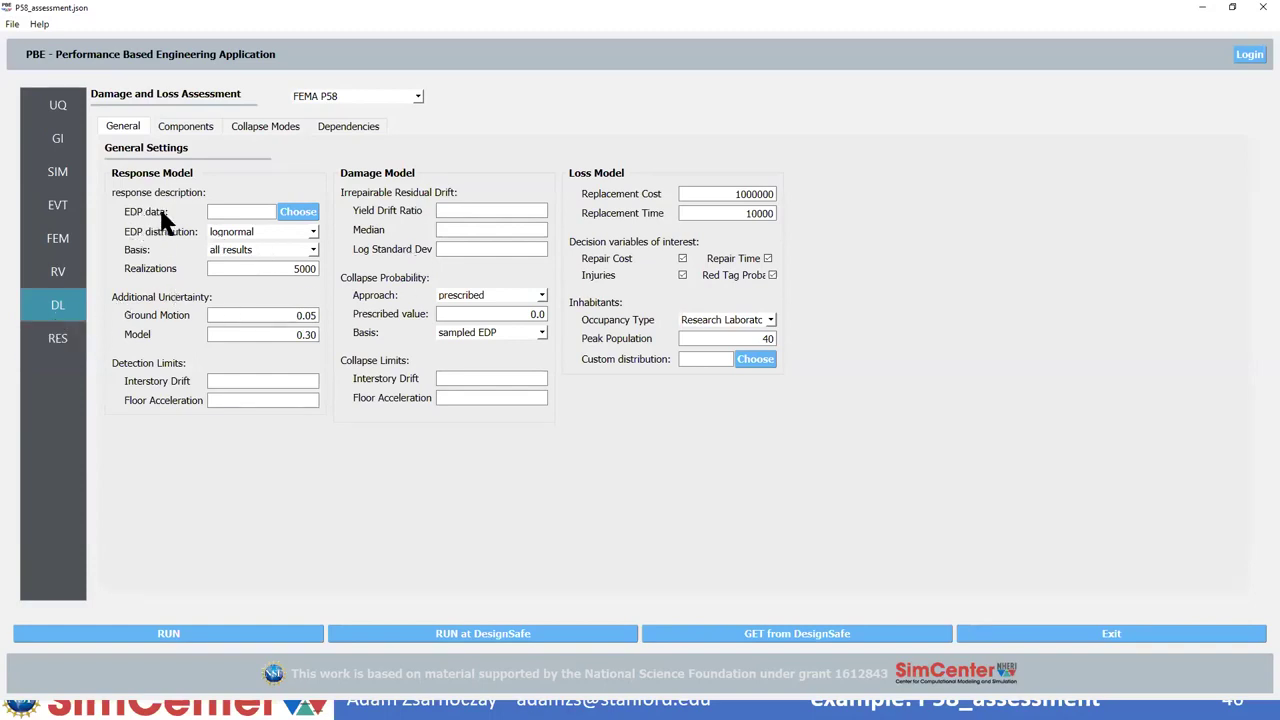
left_click(296, 212)
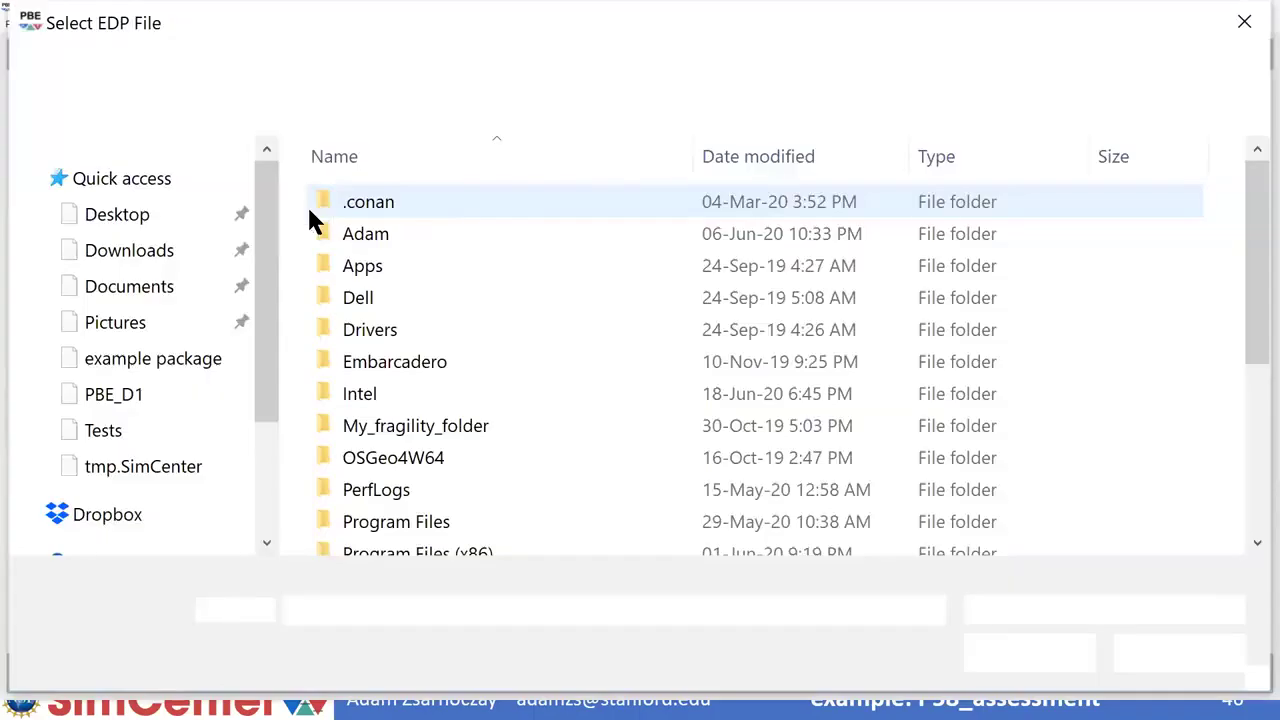
scroll(168, 318, "up", 1)
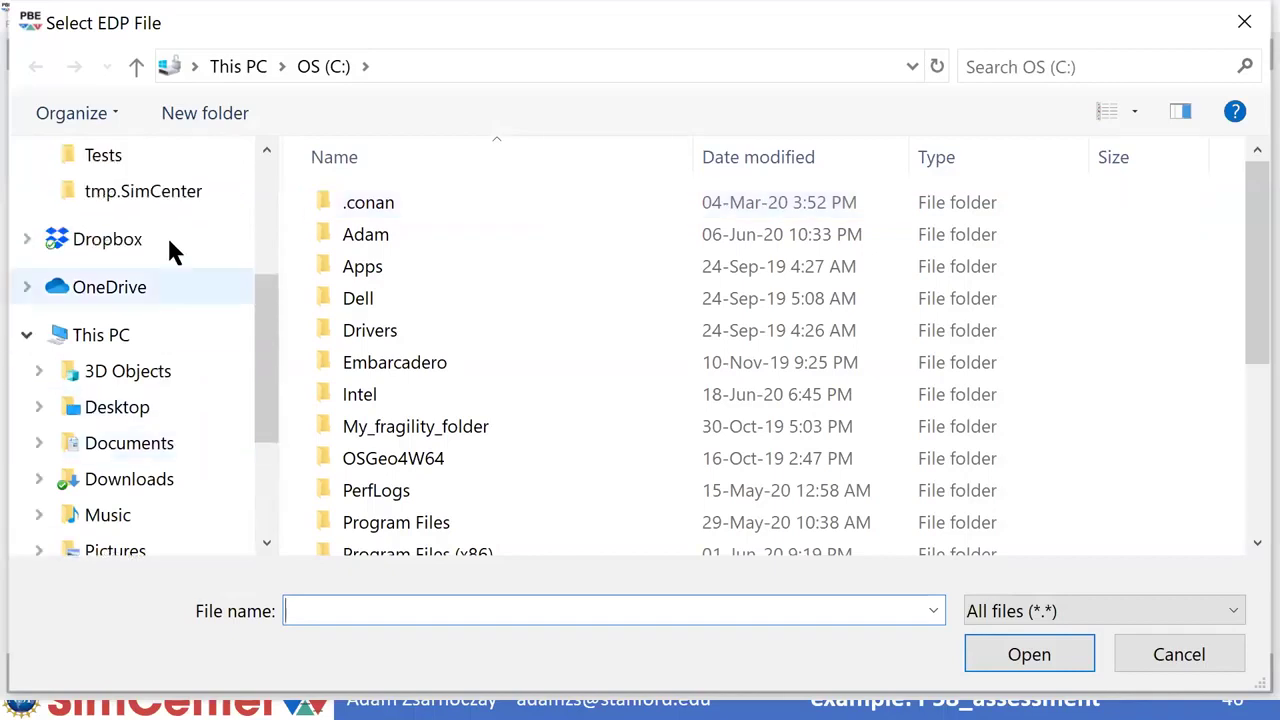
left_click(186, 215)
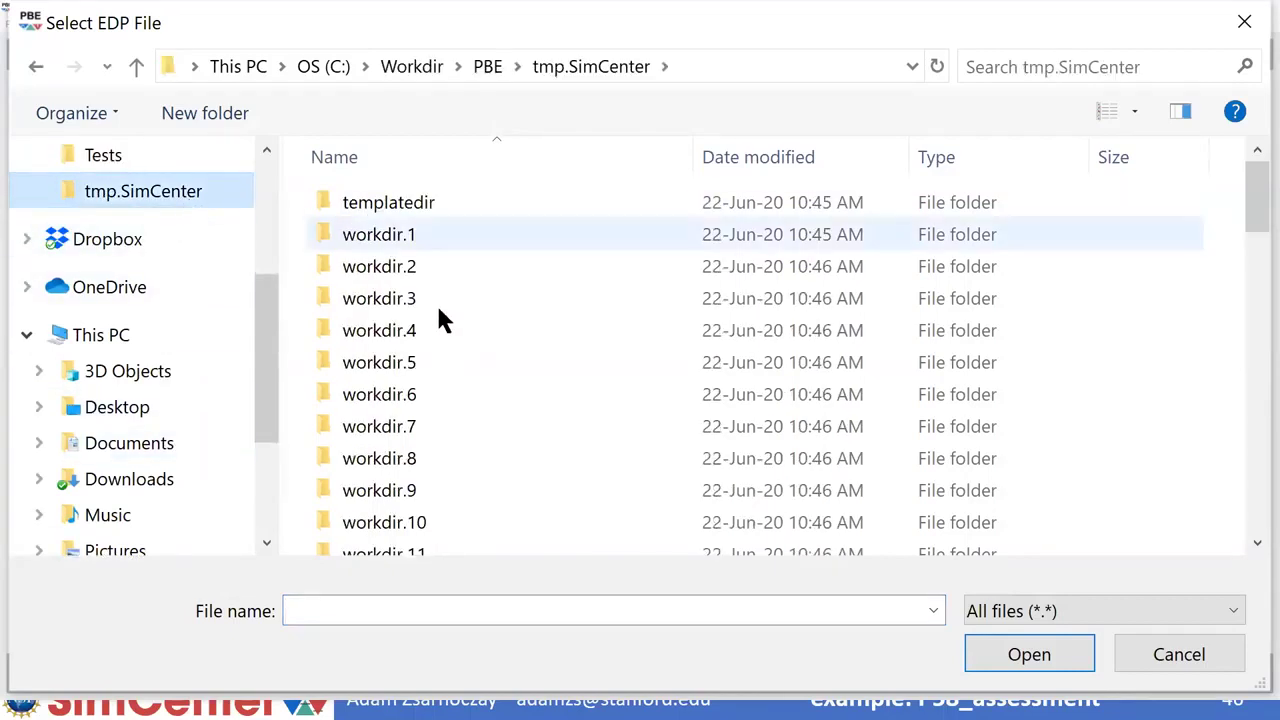
scroll(457, 443, "down", 10)
scroll(457, 443, "down", 6)
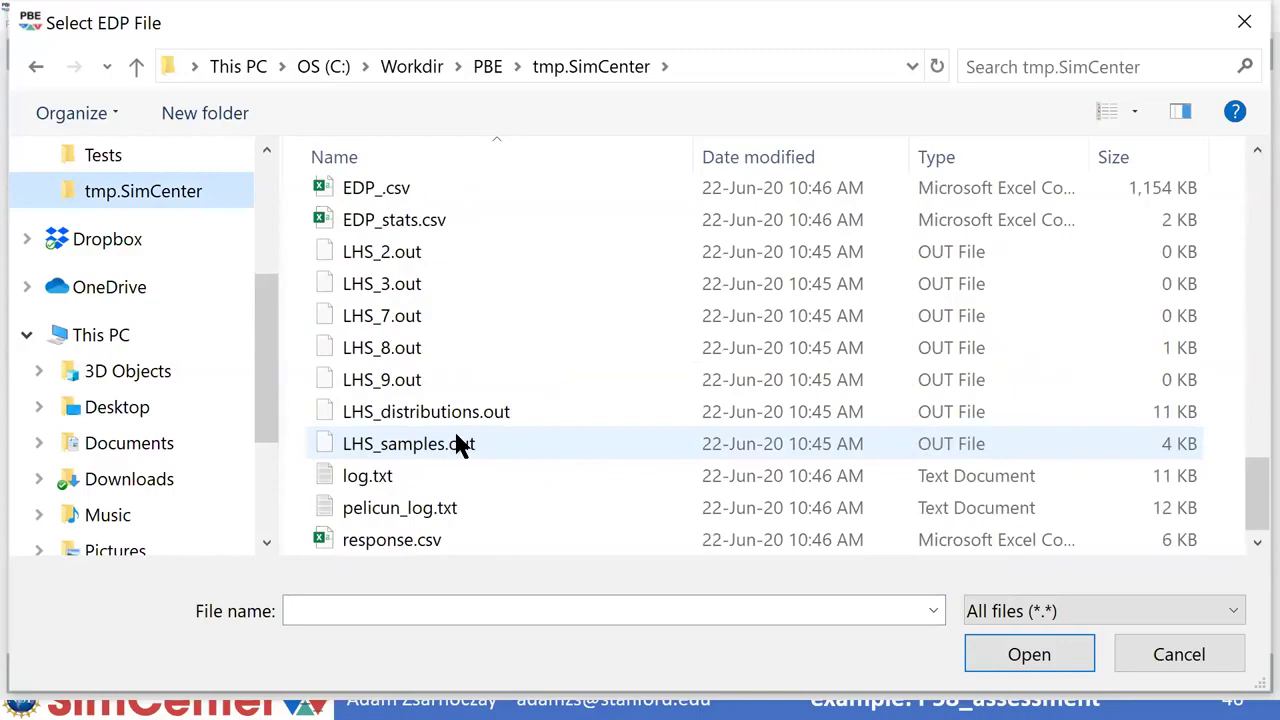
left_click(398, 545)
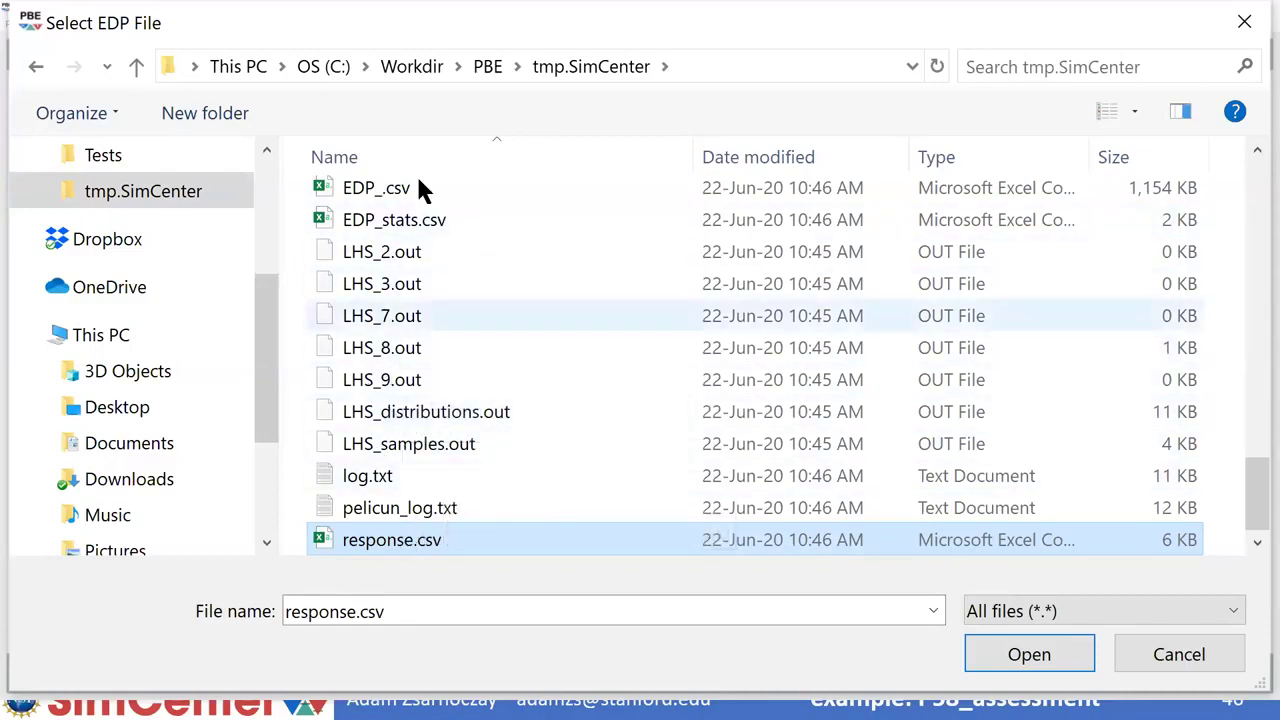
Step: Load response.csv from the PBE_D1 folder as the EDP data instead and run the FEMA P58 assessment
scroll(447, 287, "up", 3)
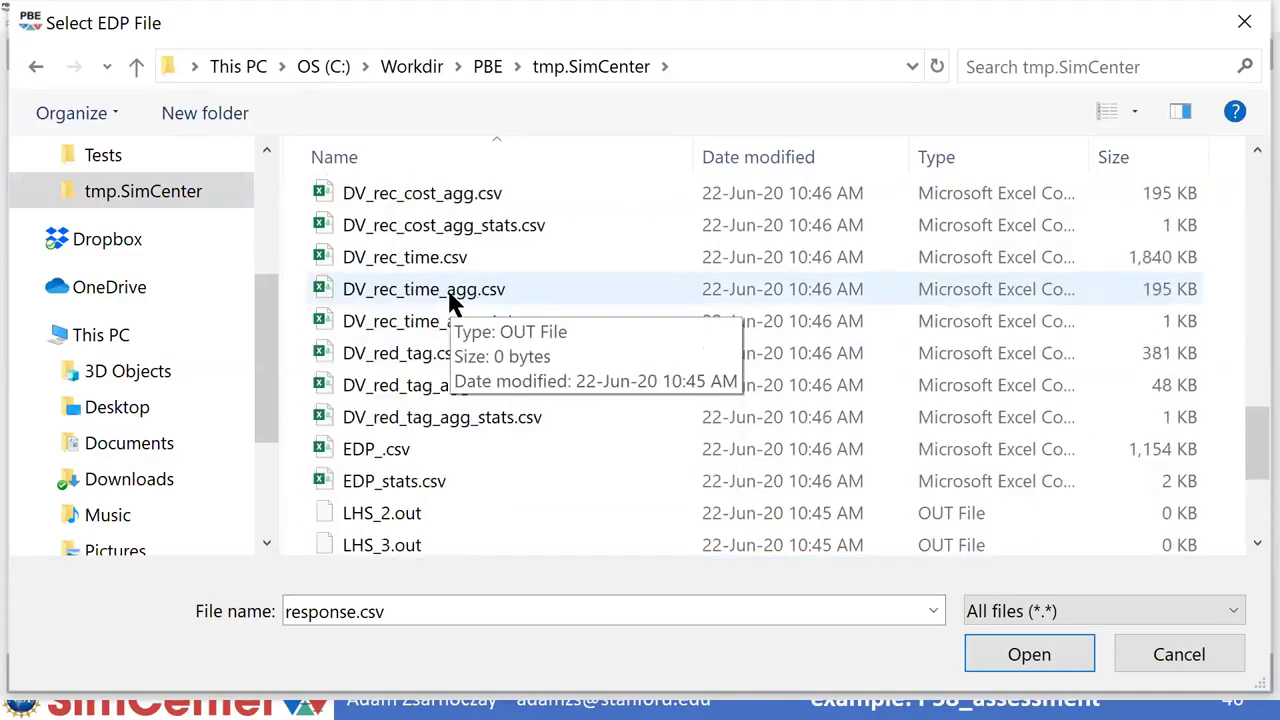
scroll(150, 192, "up", 1)
scroll(150, 192, "up", 1)
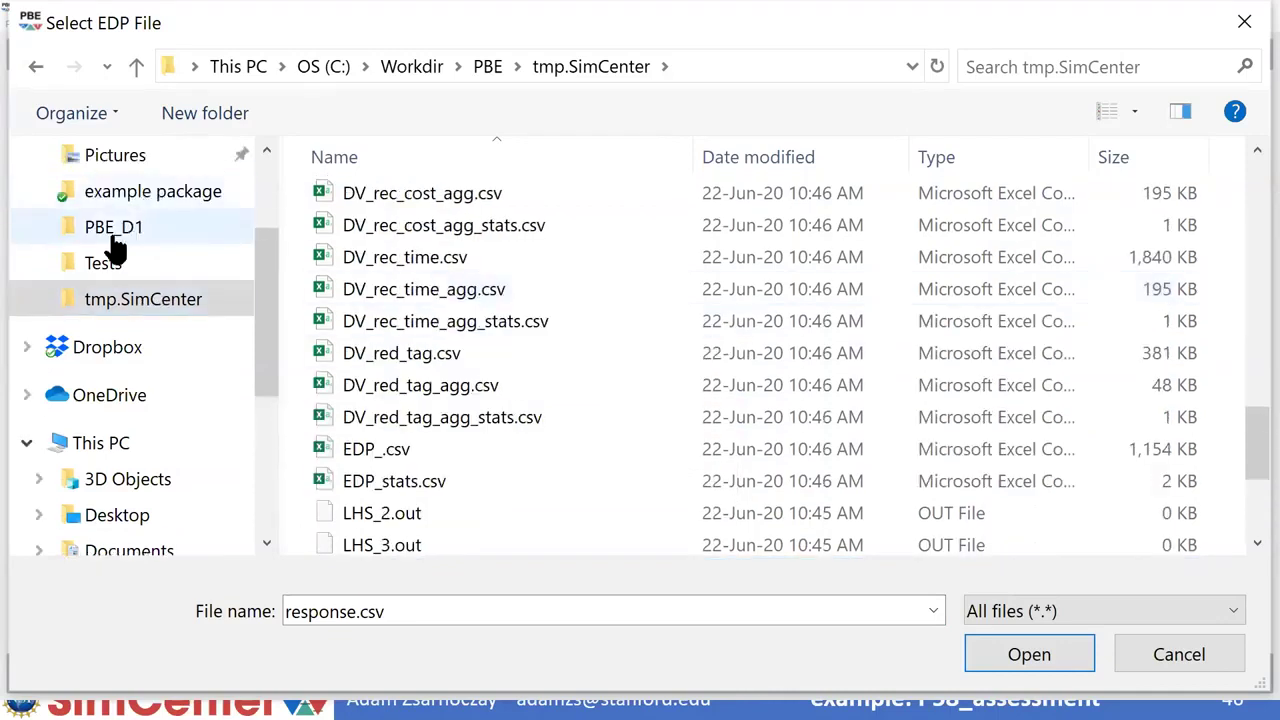
left_click(140, 235)
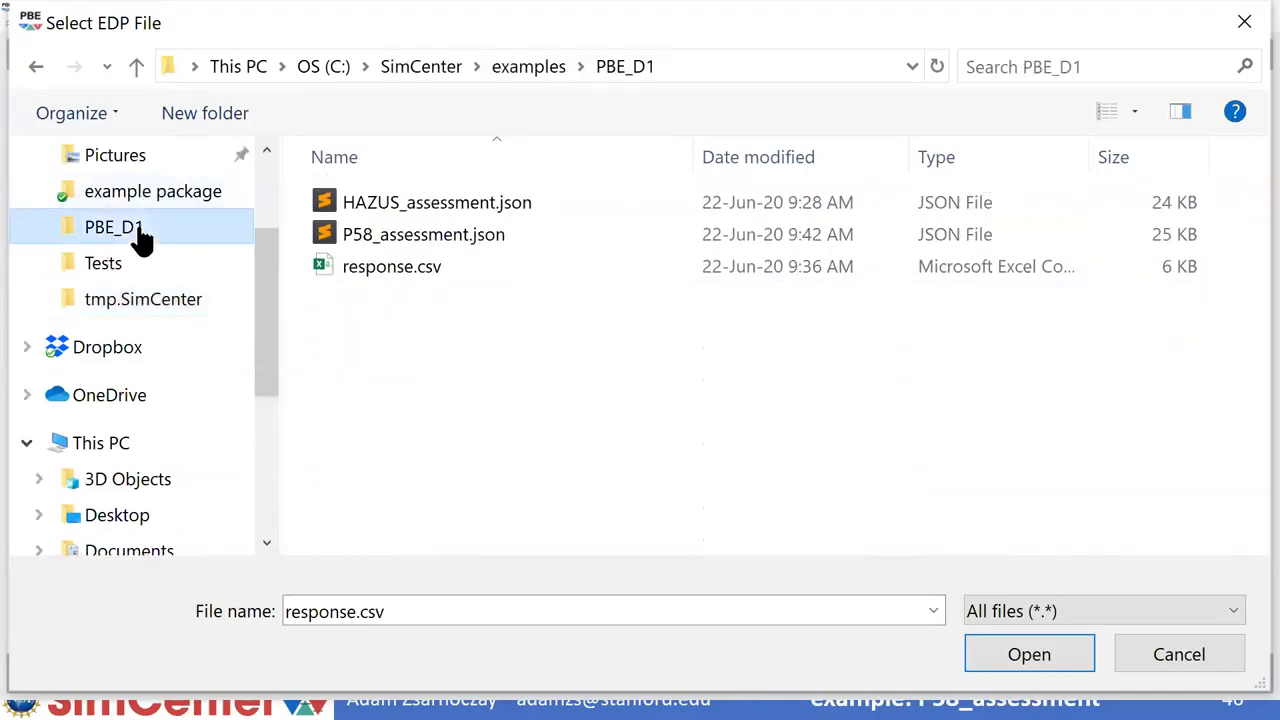
left_click(366, 278)
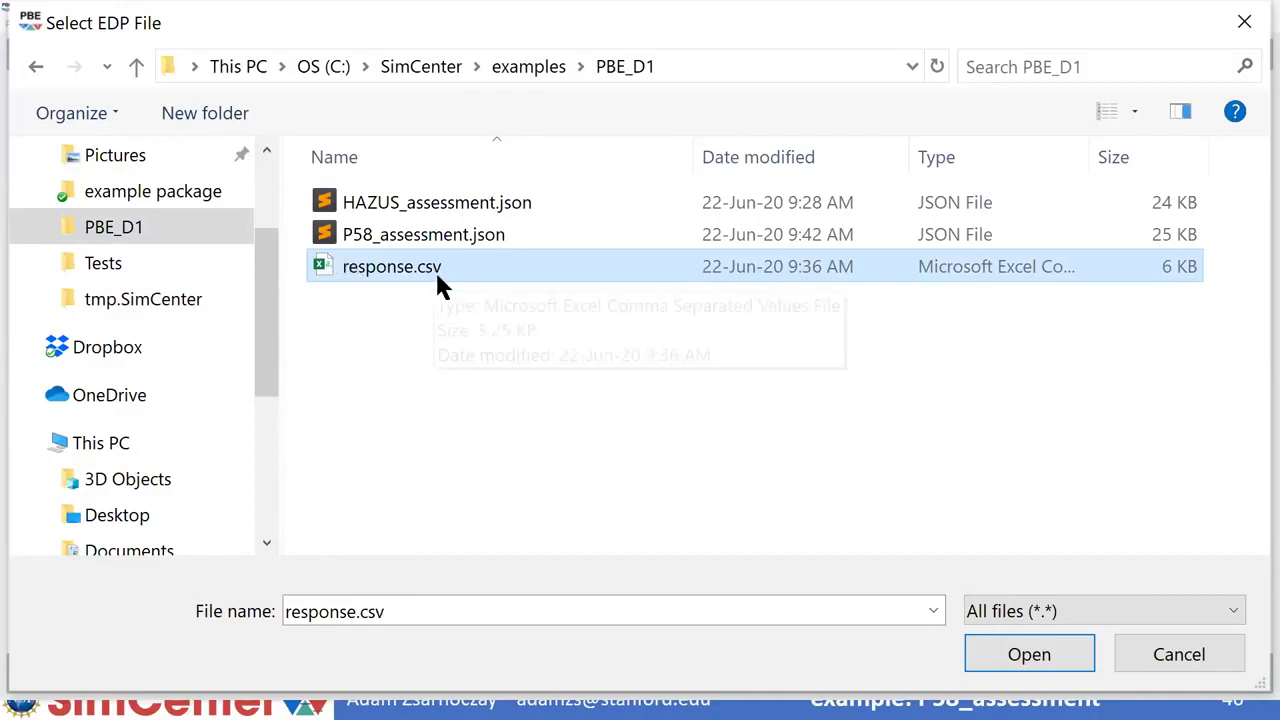
left_click(992, 637)
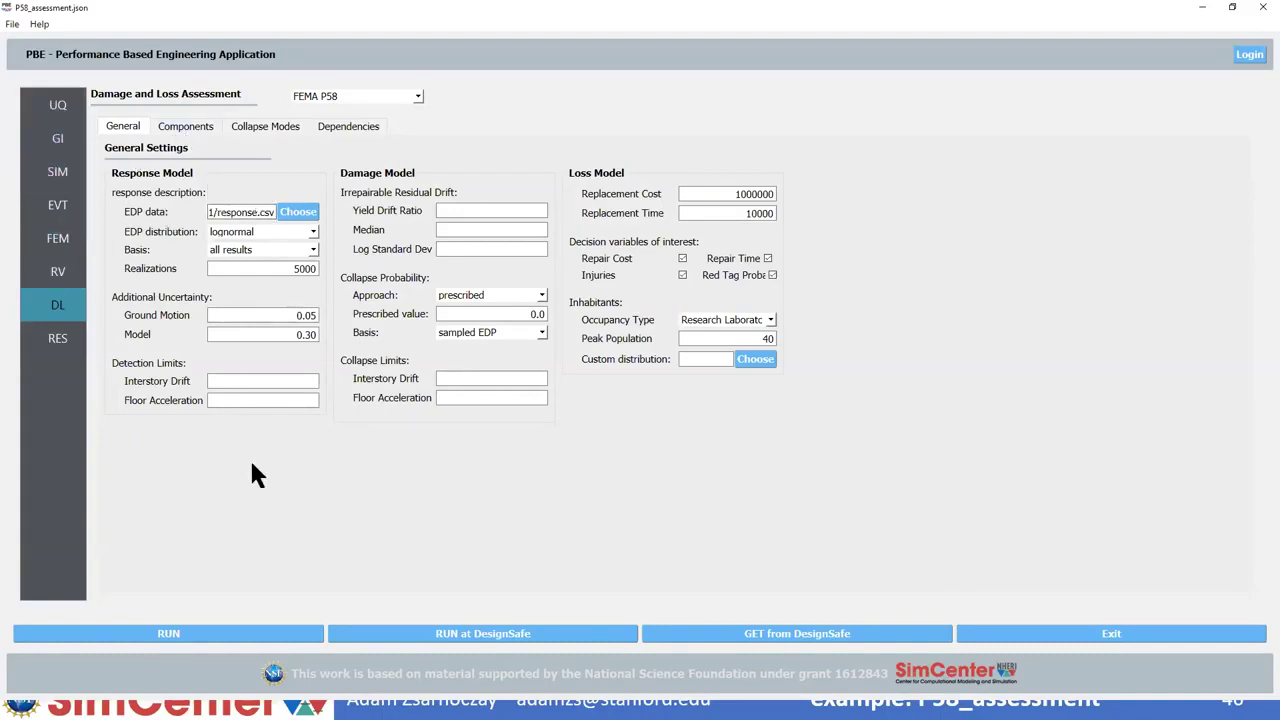
left_click(120, 634)
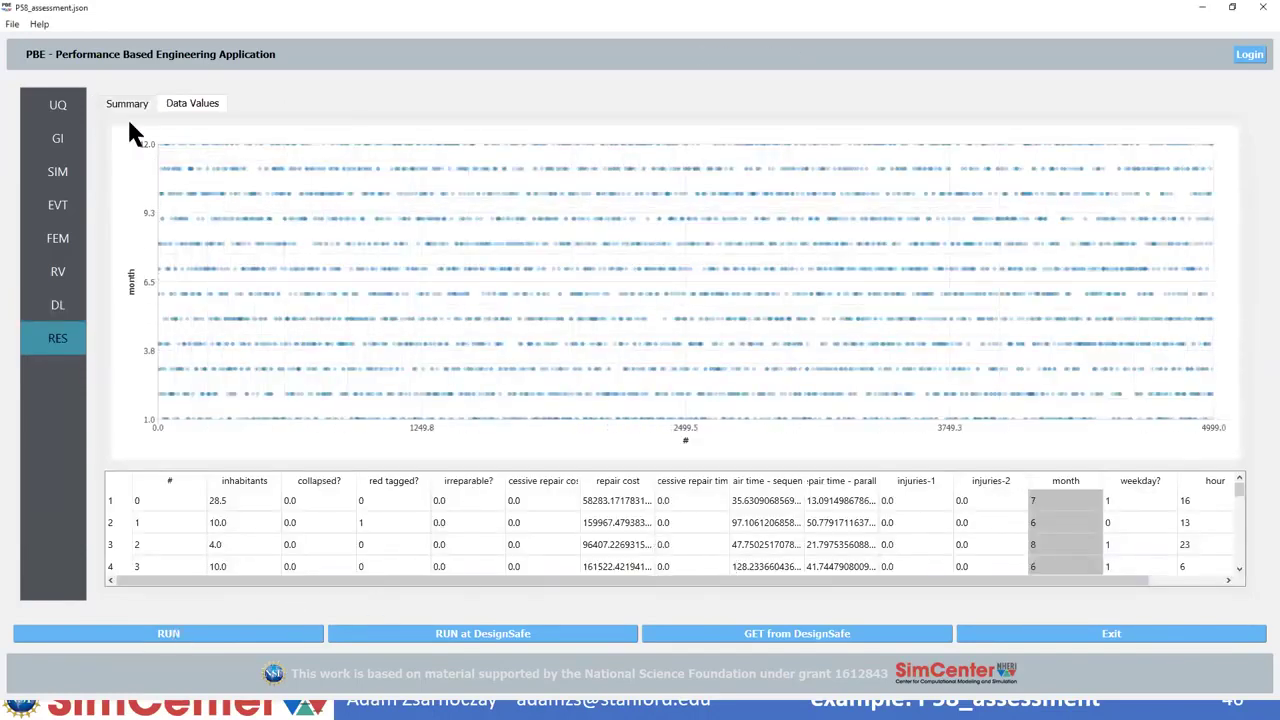
Step: Review the new decision variable summary and plot repair cost against parallel repair time for this run
left_click(121, 103)
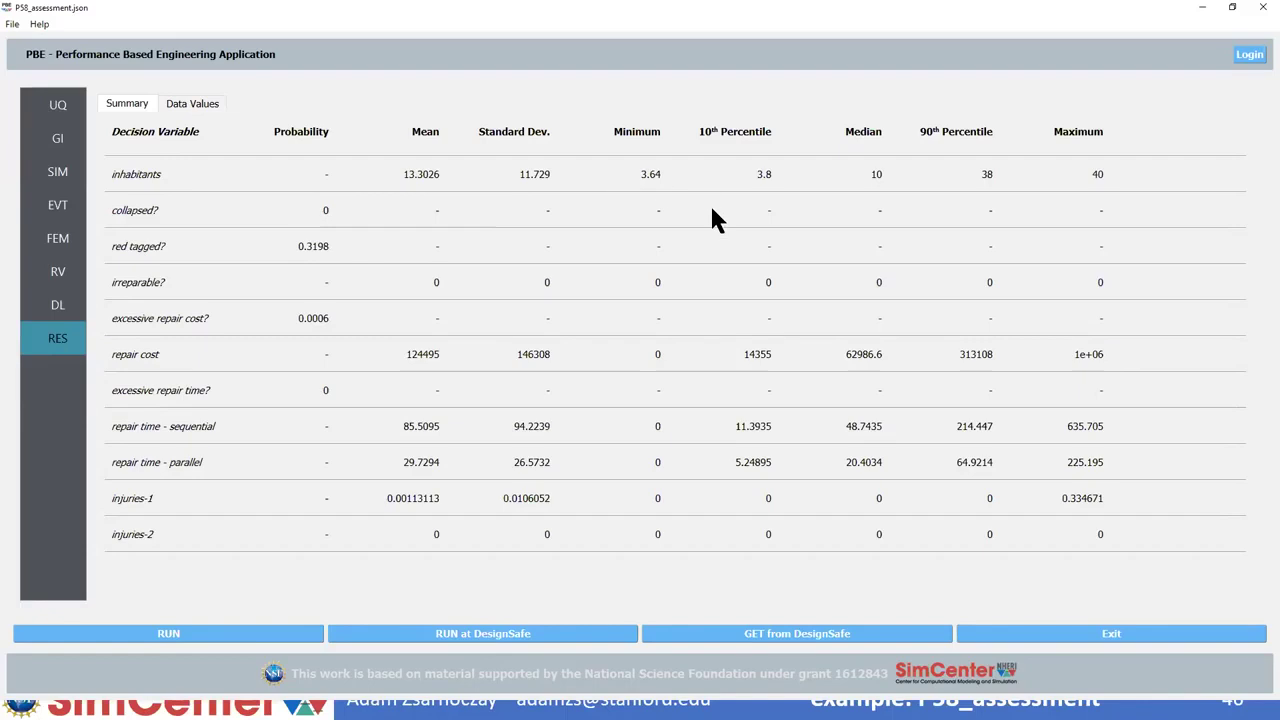
left_click(204, 106)
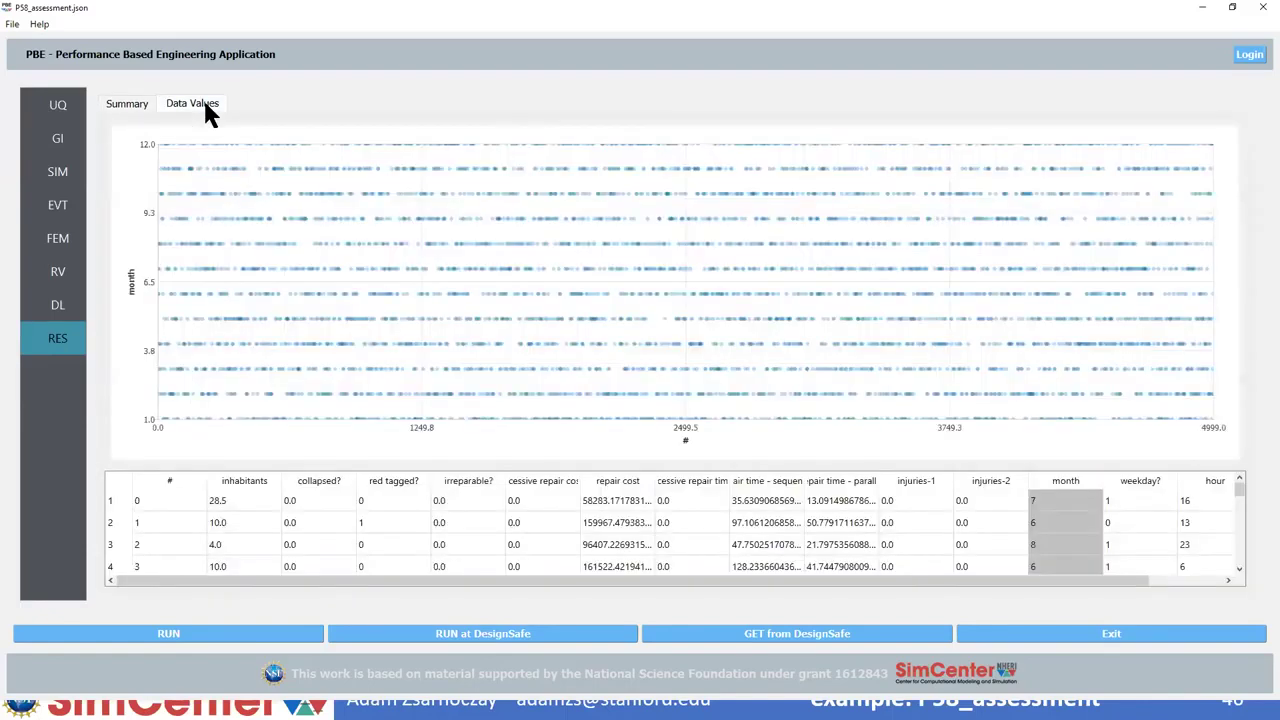
left_click(634, 500)
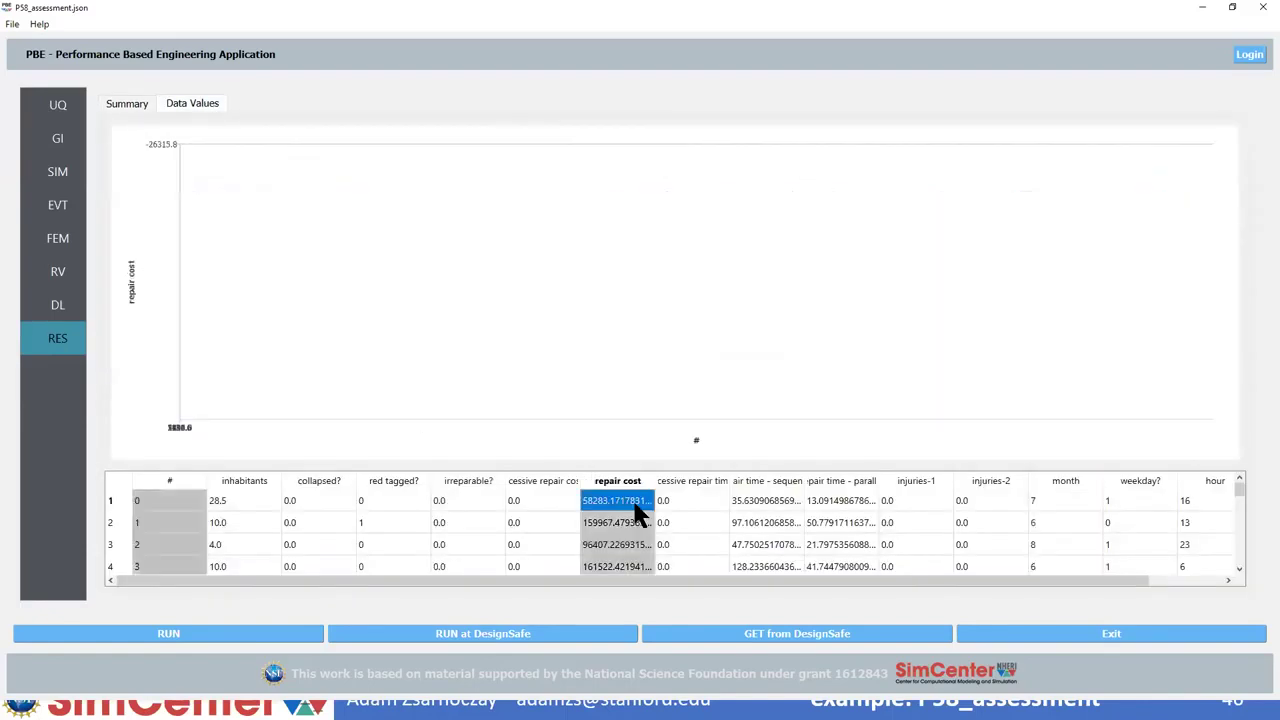
left_click(847, 501)
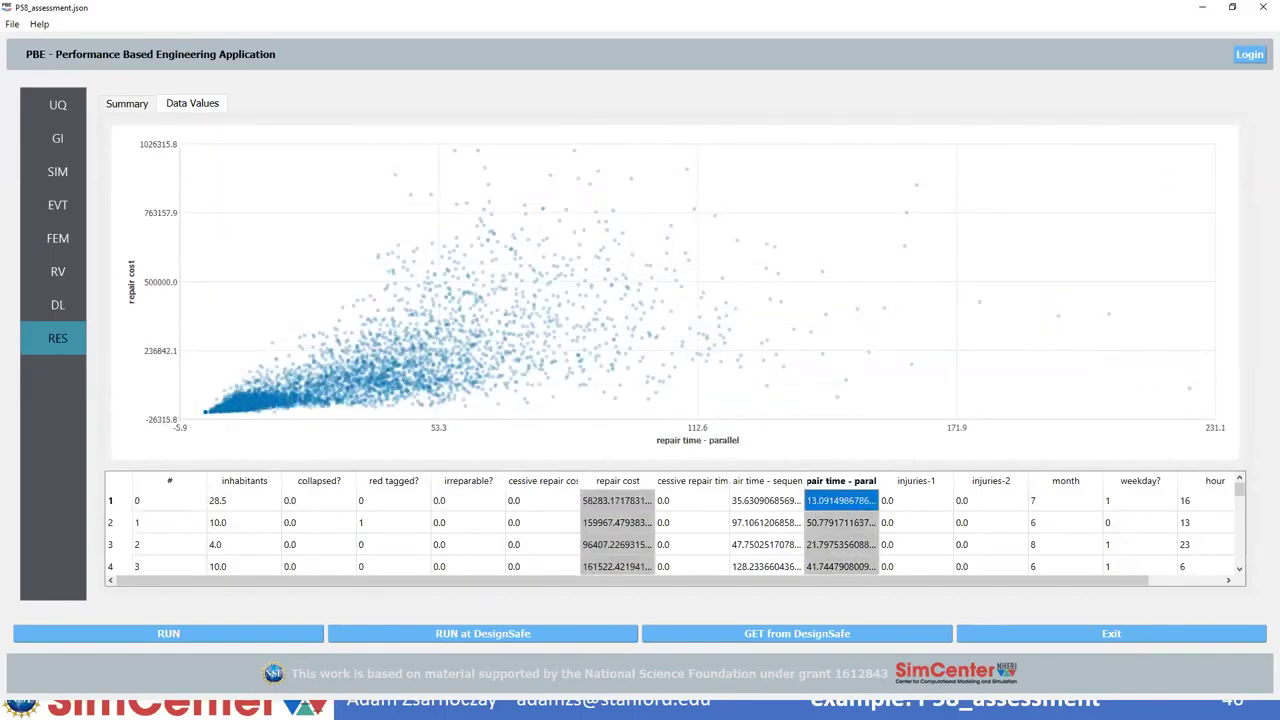
key("alt+Tab")
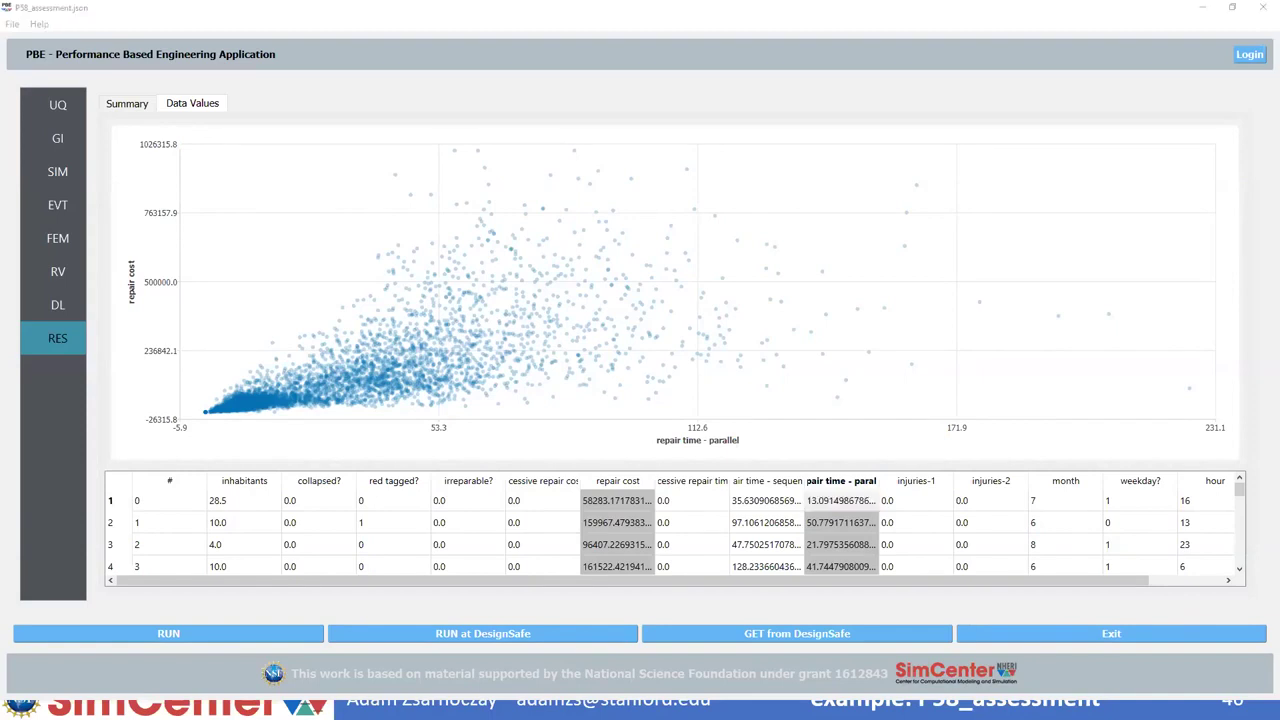
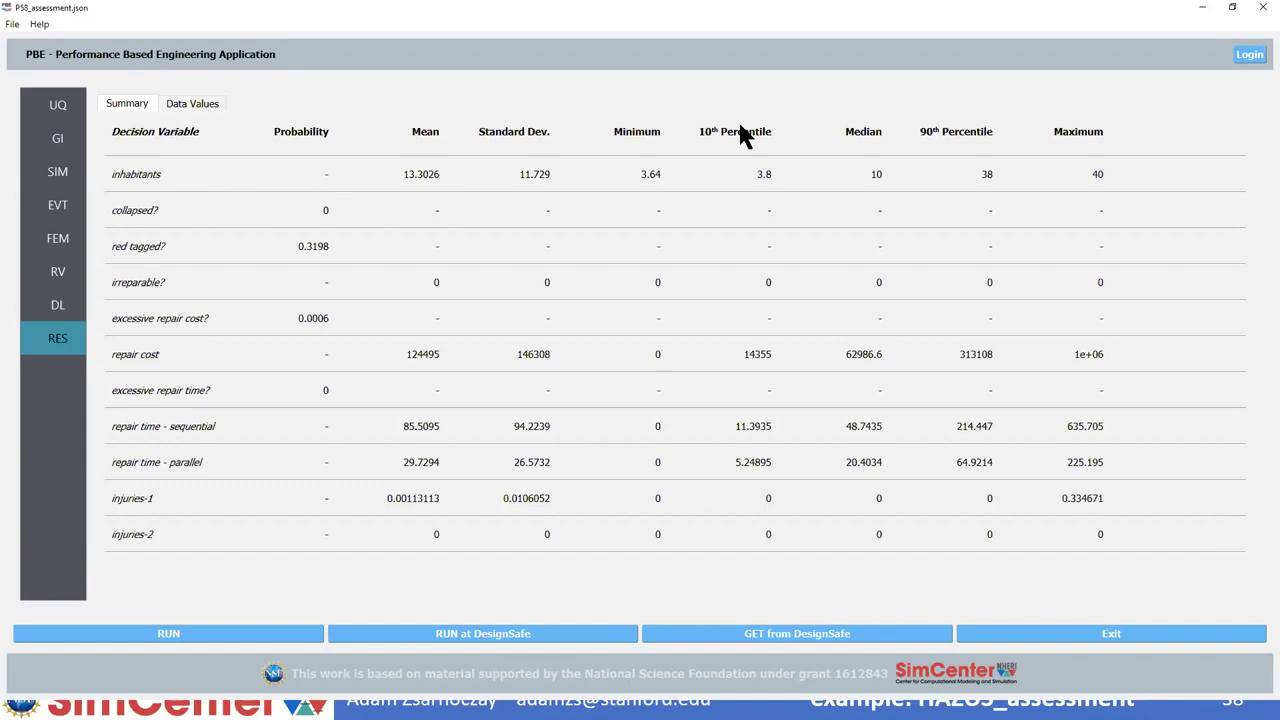
Step: Reopen the P58_assessment.json example from the PBE_D1 folder
left_click(12, 24)
left_click(20, 41)
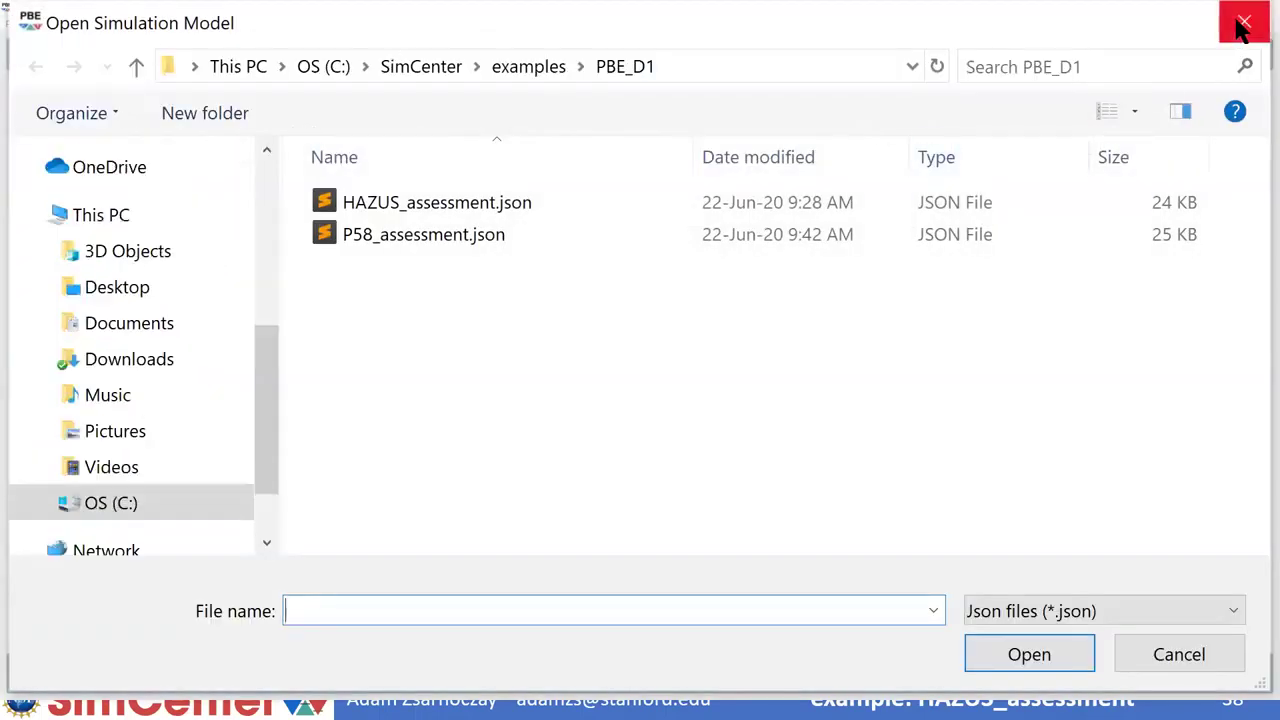
left_click(424, 237)
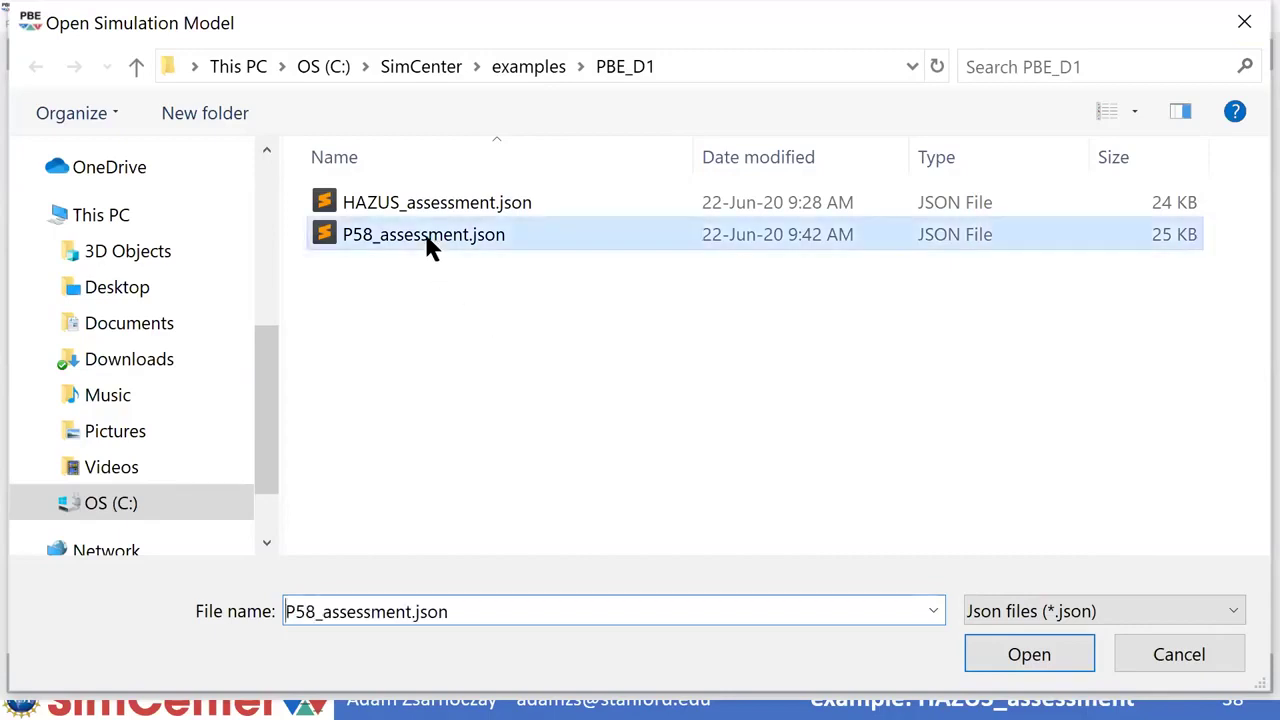
left_click(1003, 643)
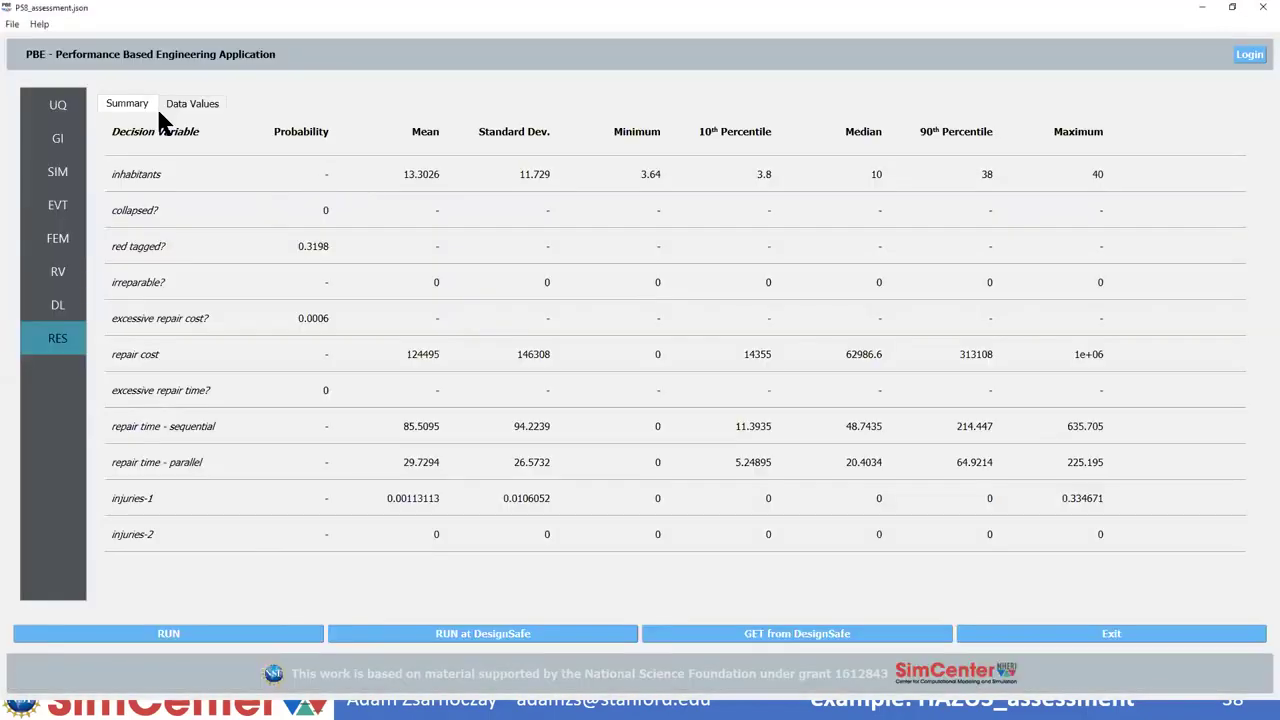
Step: Open the application preferences and examine the Local Jobs Directory path
left_click(12, 24)
left_click(40, 88)
left_click(583, 277)
triple_click(489, 277)
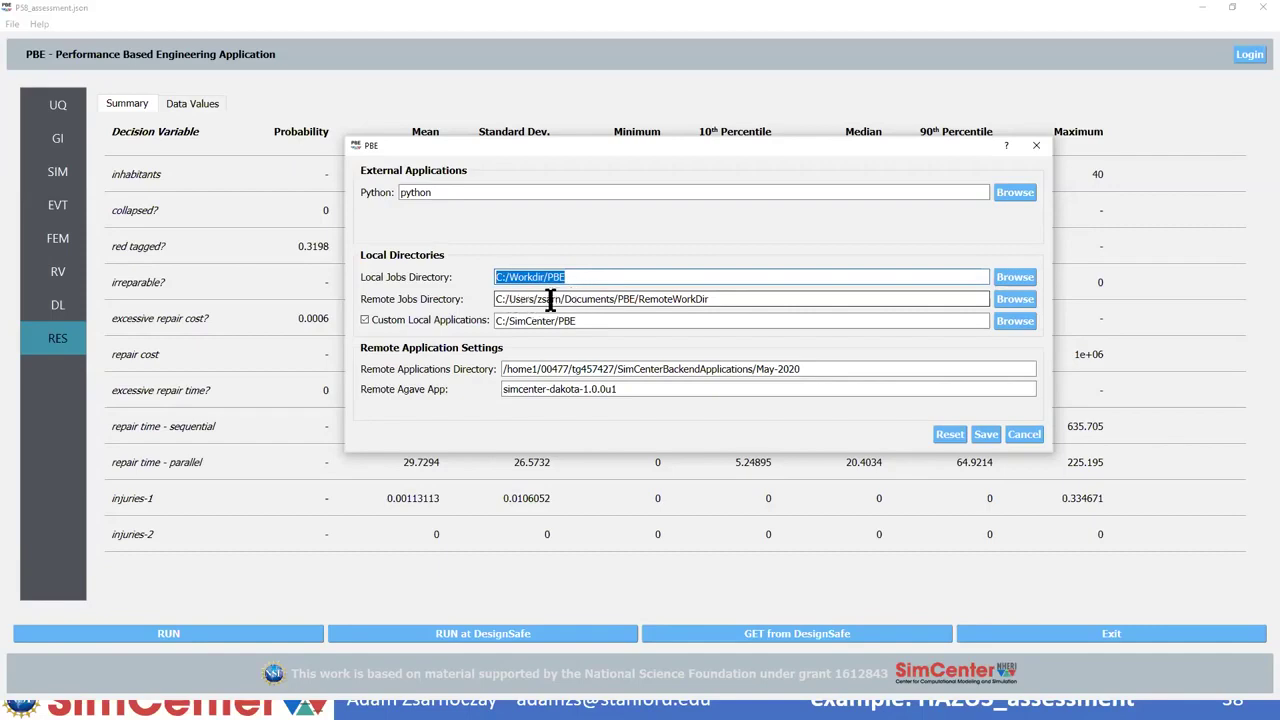
left_click(663, 277)
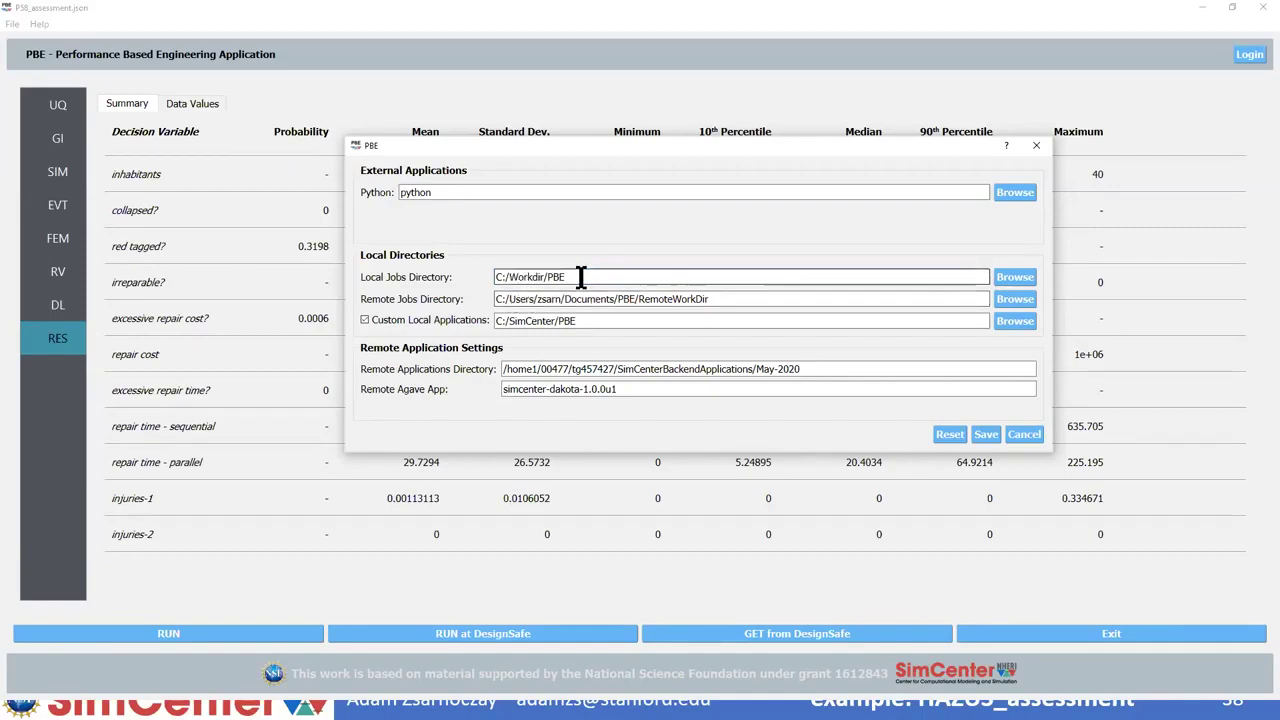
Step: Change the Local Jobs Directory to a LocalWorkDir folder, using the Remote Jobs Directory path as its base
left_click(742, 299)
triple_click(742, 299)
key("ctrl+c")
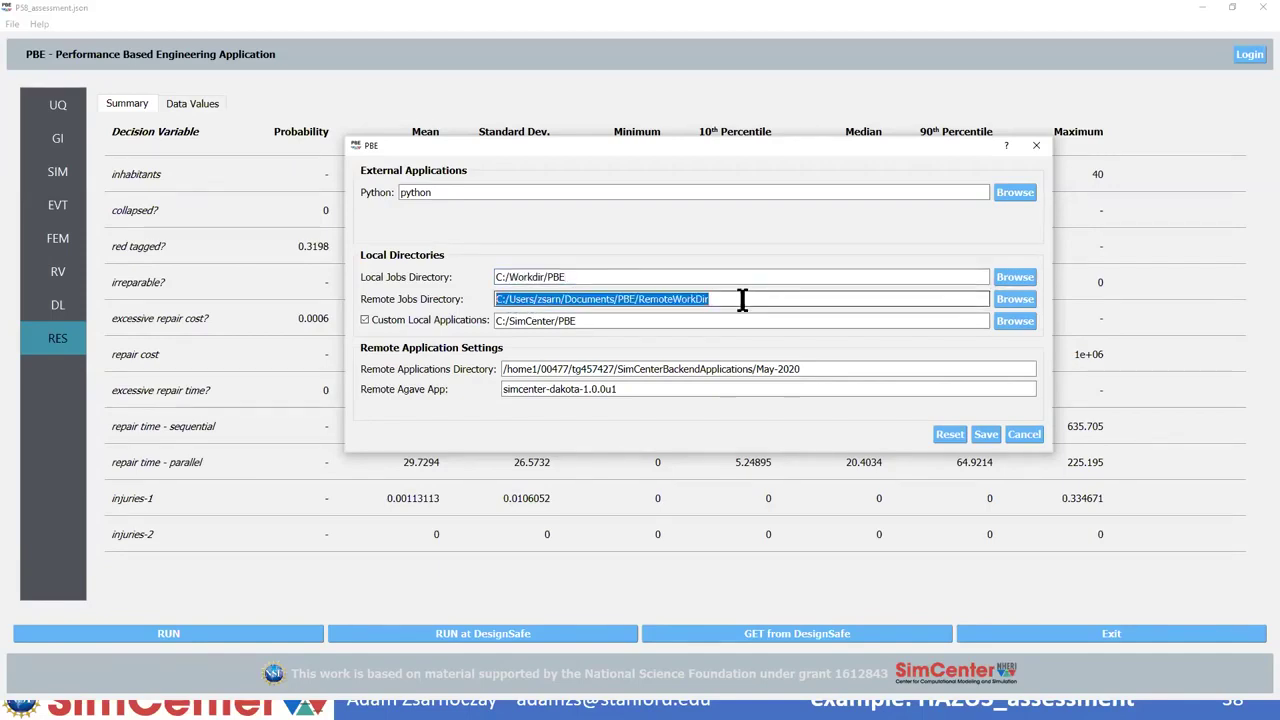
left_click(577, 277)
key("ctrl+a")
key("ctrl+v")
key("BackSpace")
key("BackSpace")
key("BackSpace")
key("BackSpace")
key("BackSpace")
key("BackSpace")
key("BackSpace")
key("BackSpace")
key("BackSpace")
key("BackSpace")
key("BackSpace")
key("BackSpace")
key("BackSpace")
type("LocalWorkDir")
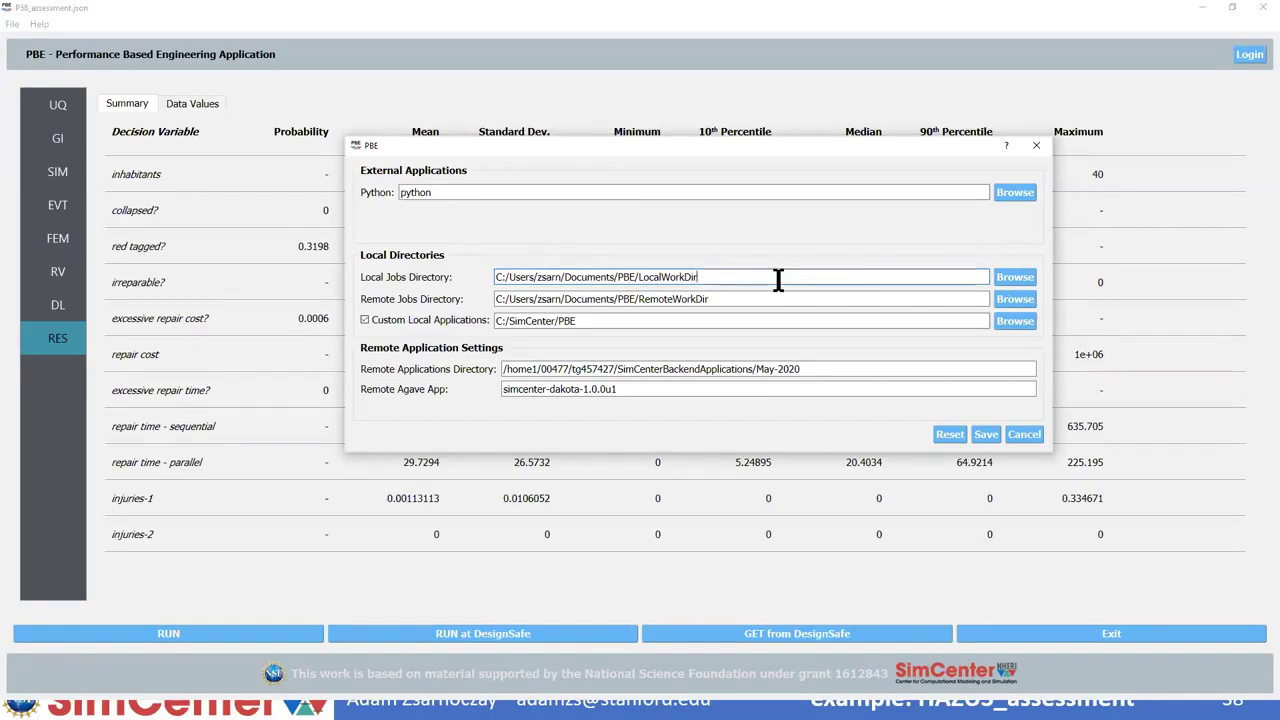
Step: Clear the Local Jobs Directory and cancel the preference changes
triple_click(743, 280)
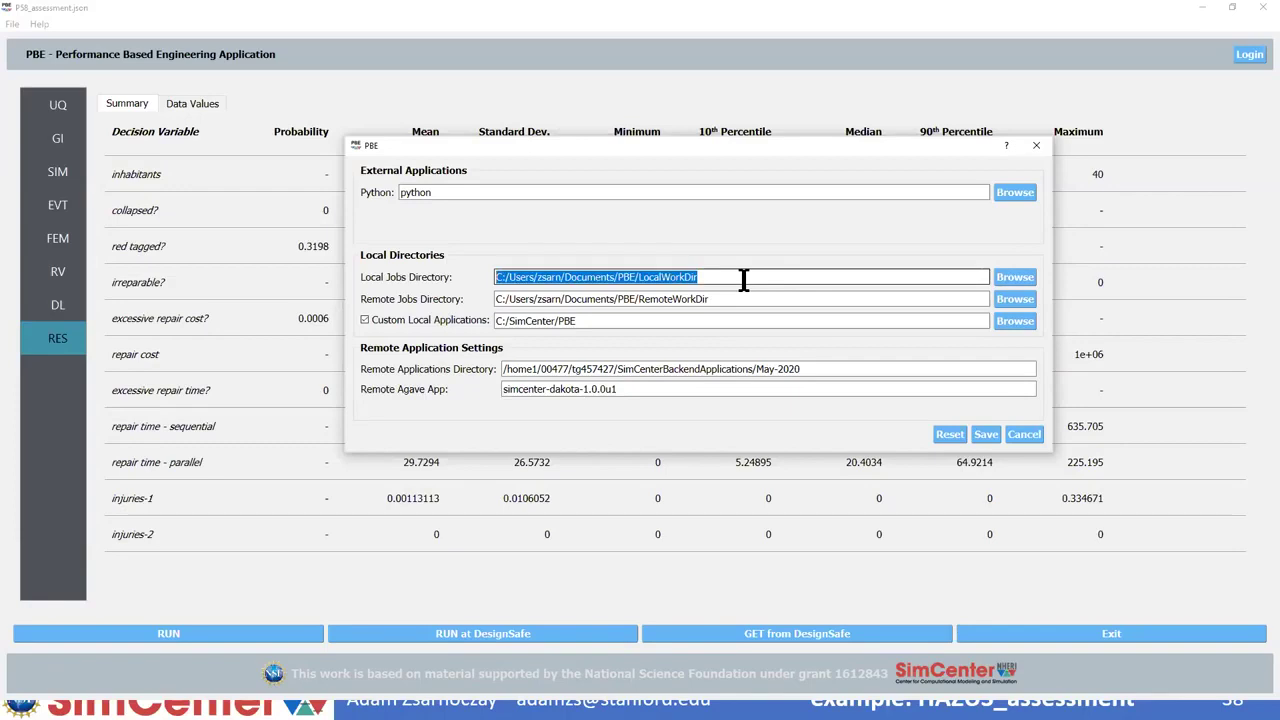
key("BackSpace")
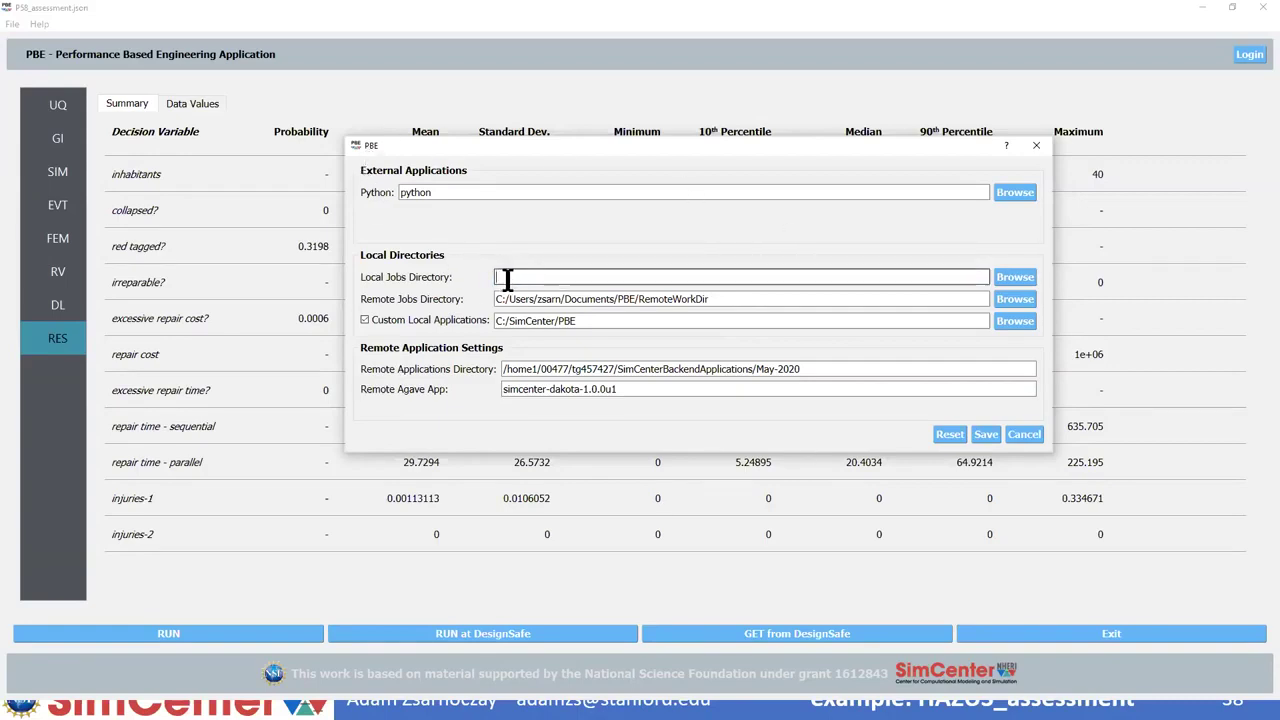
left_click(1030, 436)
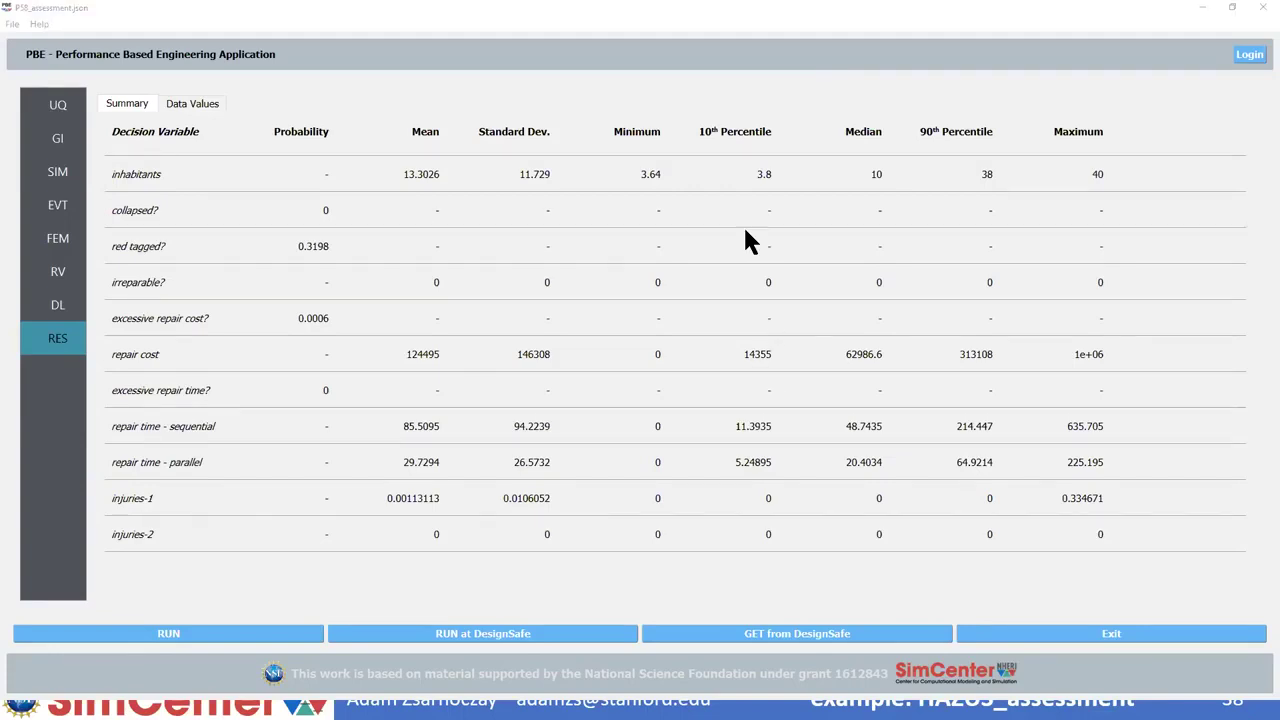
Step: Examine the FEMA P58 damage and loss settings and the selected components of the performance model
left_click(60, 298)
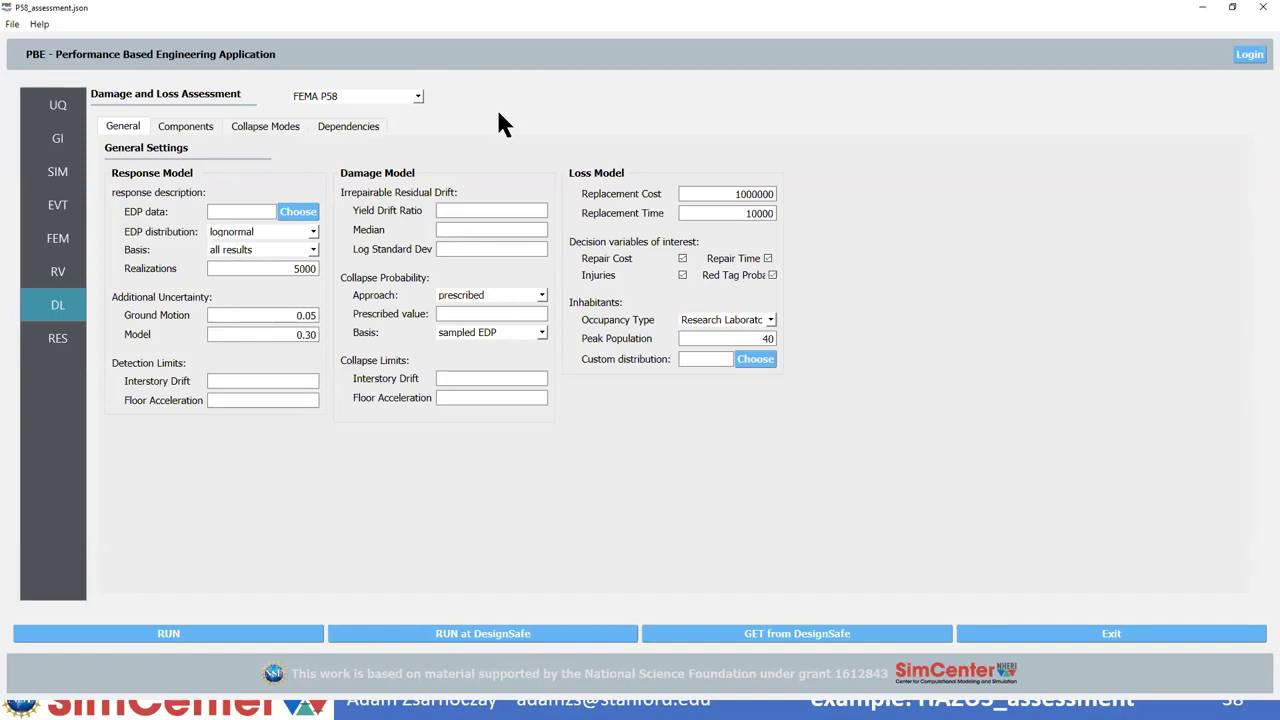
left_click(187, 122)
left_click(308, 247)
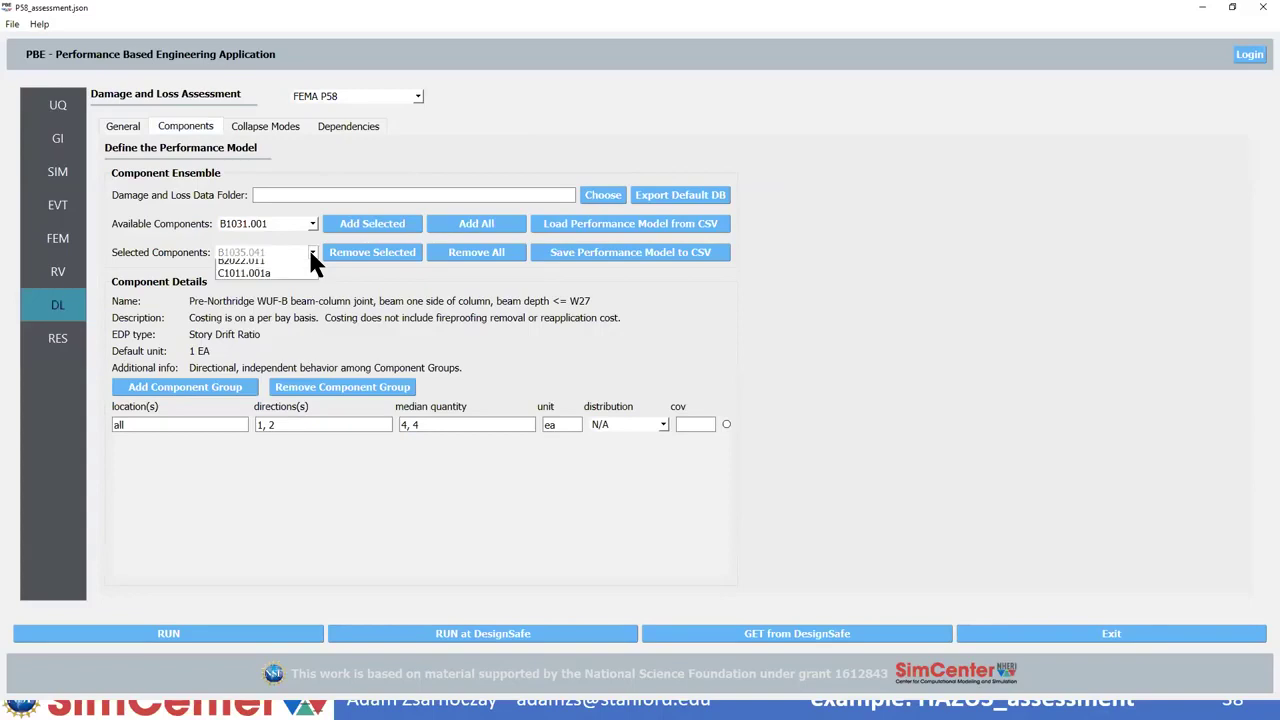
left_click(308, 247)
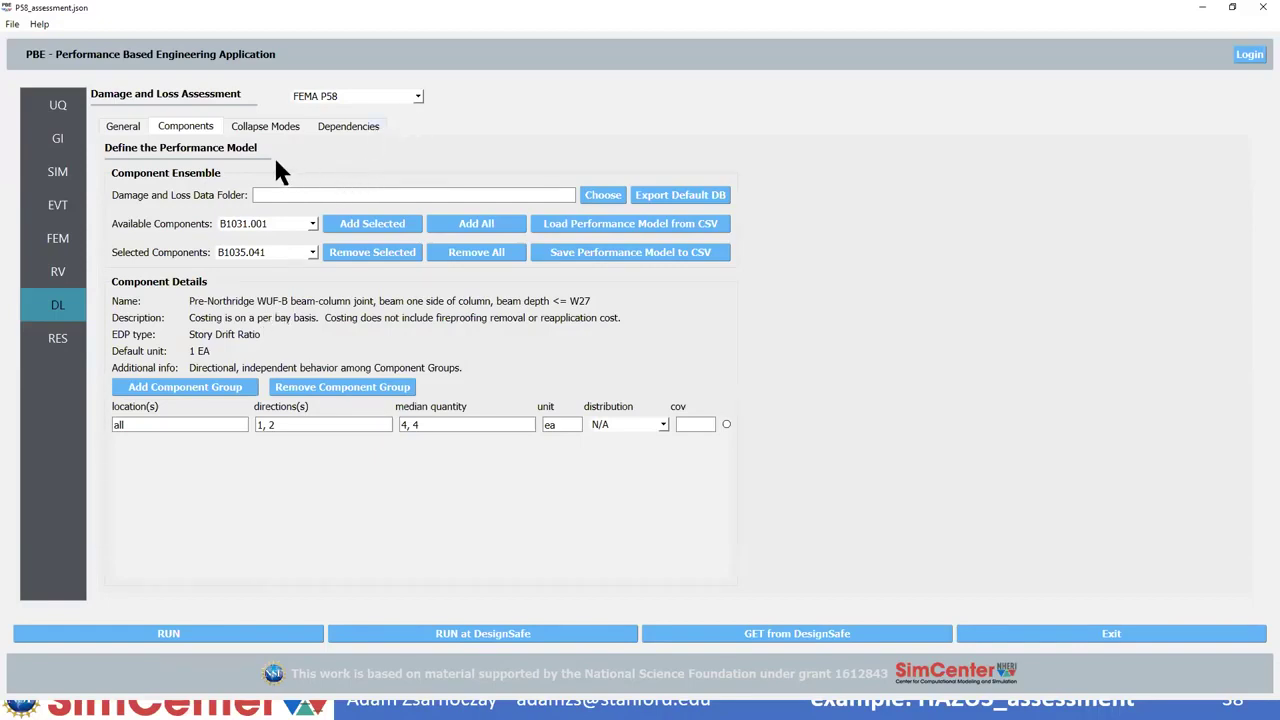
Step: Return to the general FEMA P58 settings and switch the damage and loss assessment method to HAZUS MH
left_click(124, 130)
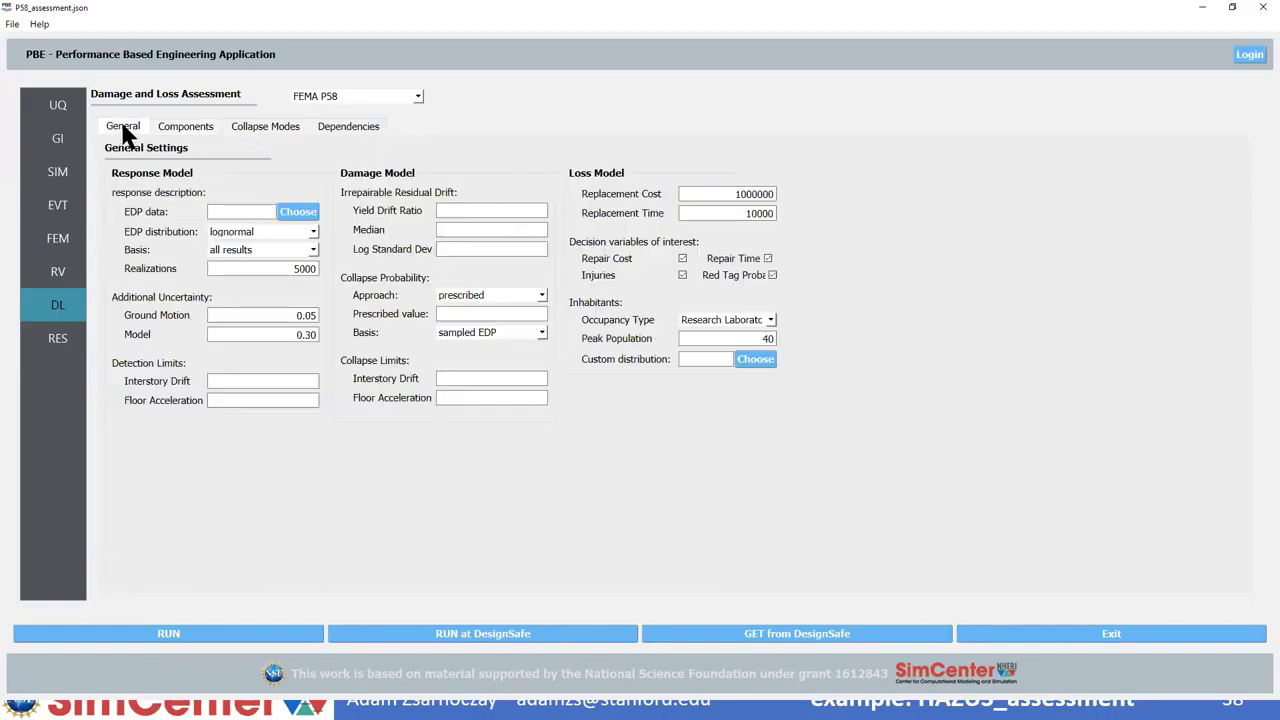
left_click(345, 96)
left_click(333, 112)
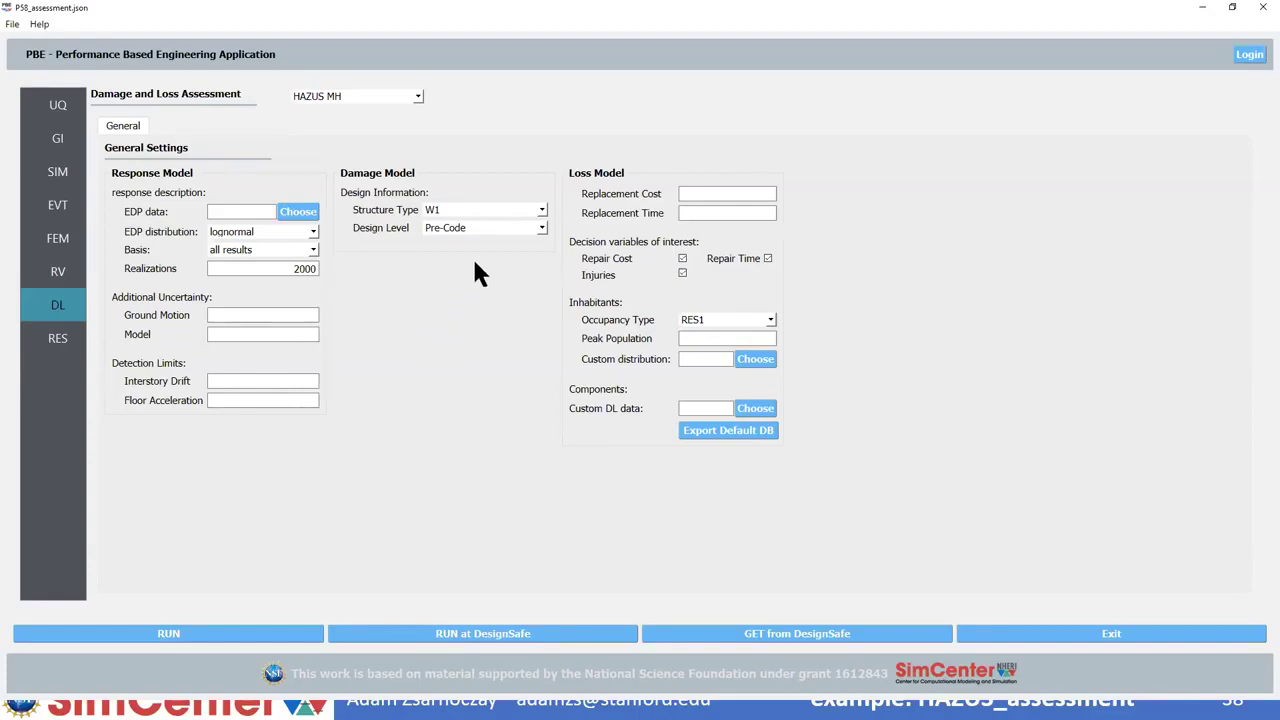
Step: Look through the HAZUS structure types, set the type to S1L, and check the available design levels
left_click(535, 211)
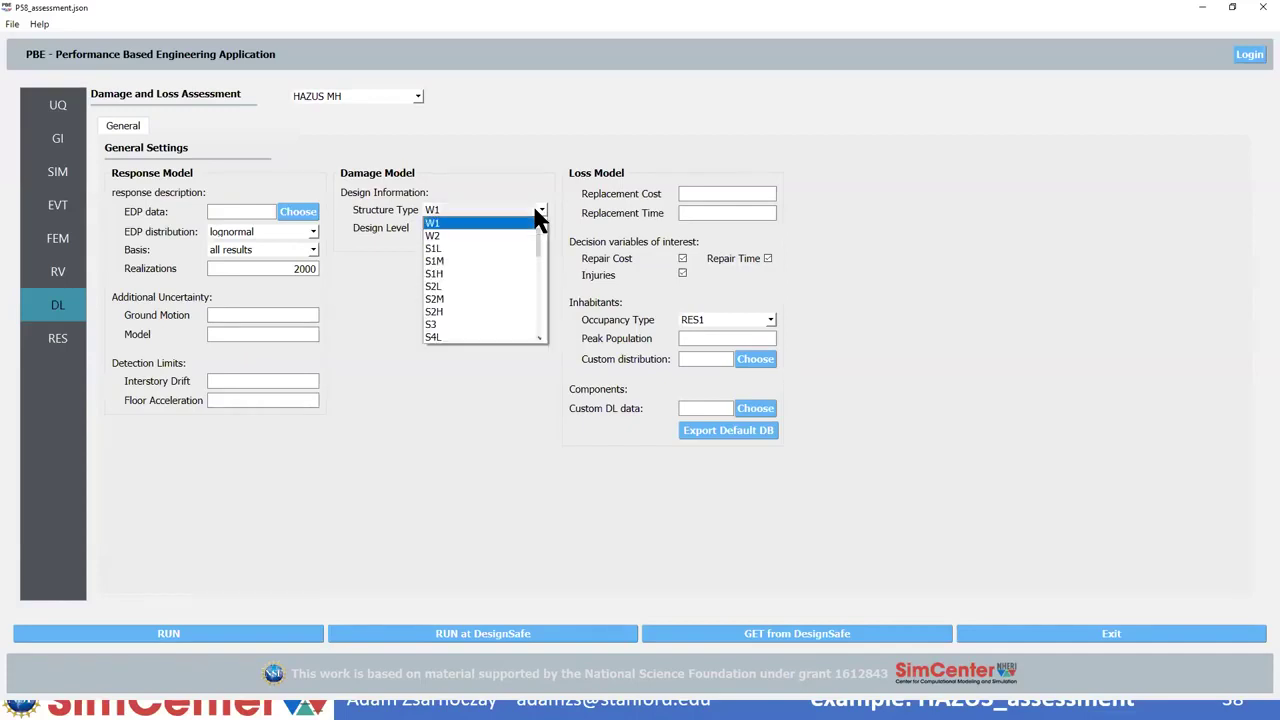
scroll(489, 302, "down", 3)
scroll(489, 300, "down", 5)
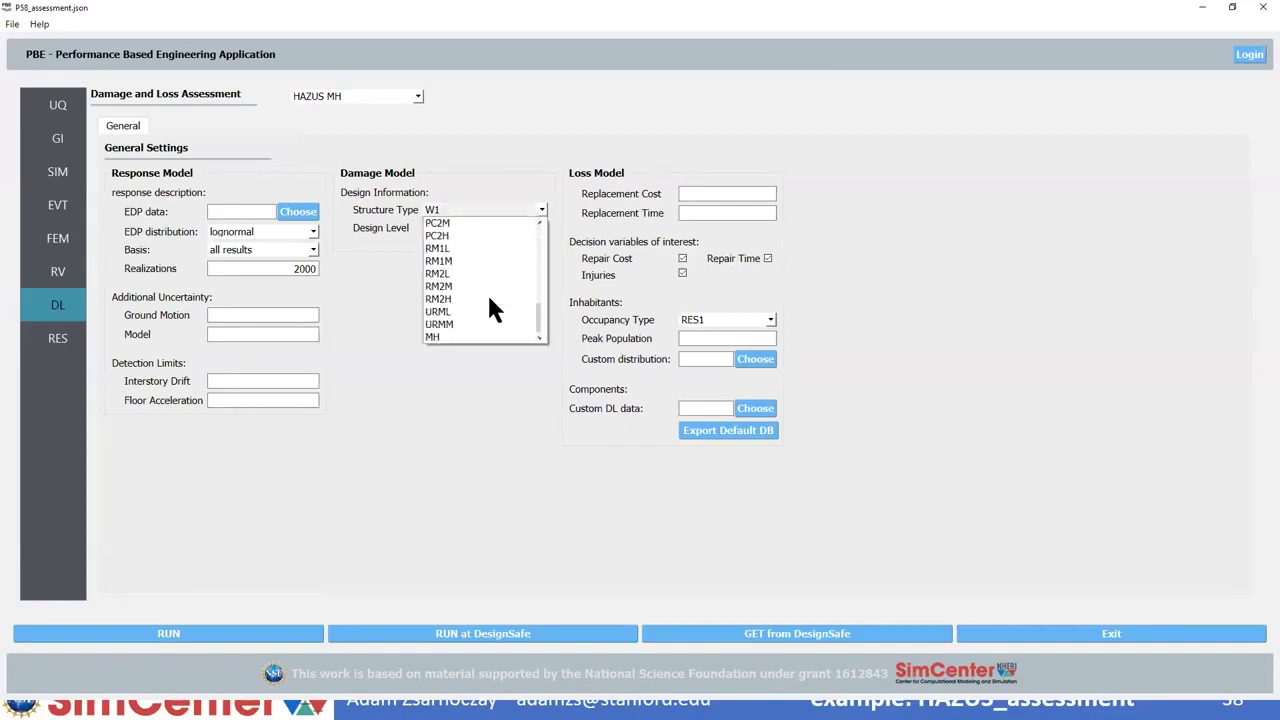
scroll(489, 300, "up", 2)
scroll(489, 300, "up", 5)
scroll(489, 300, "up", 1)
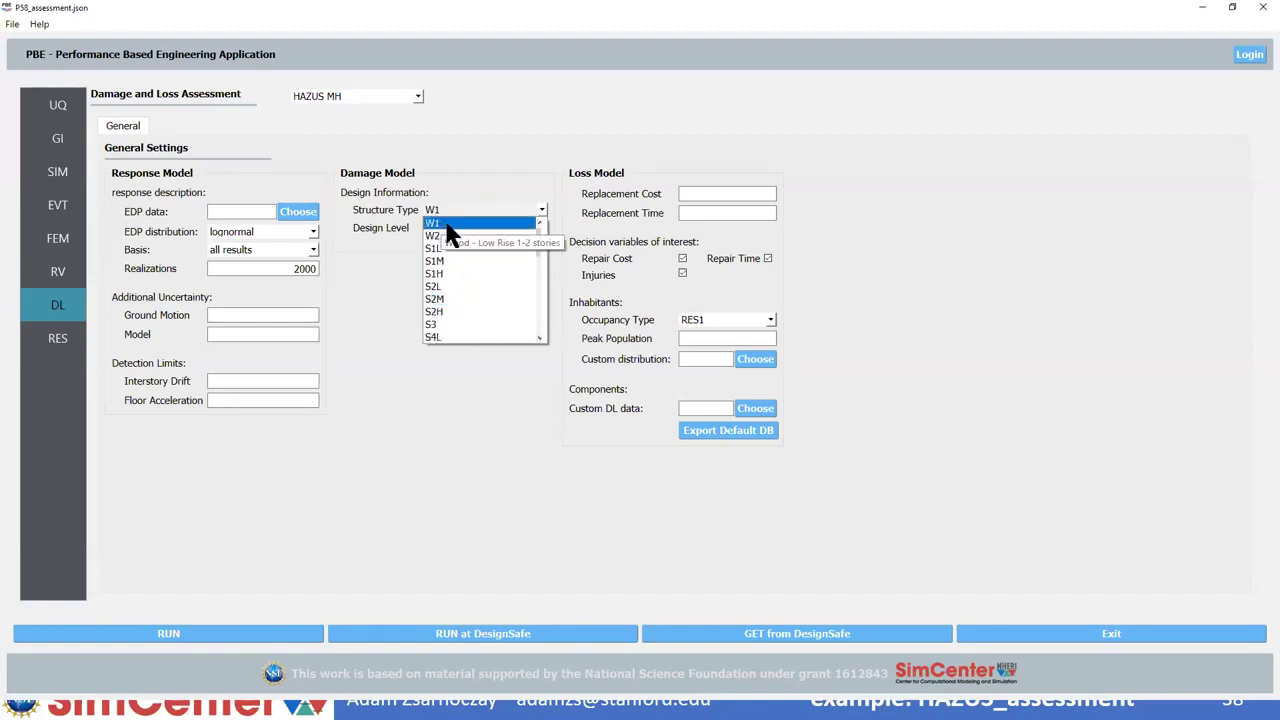
scroll(454, 318, "down", 5)
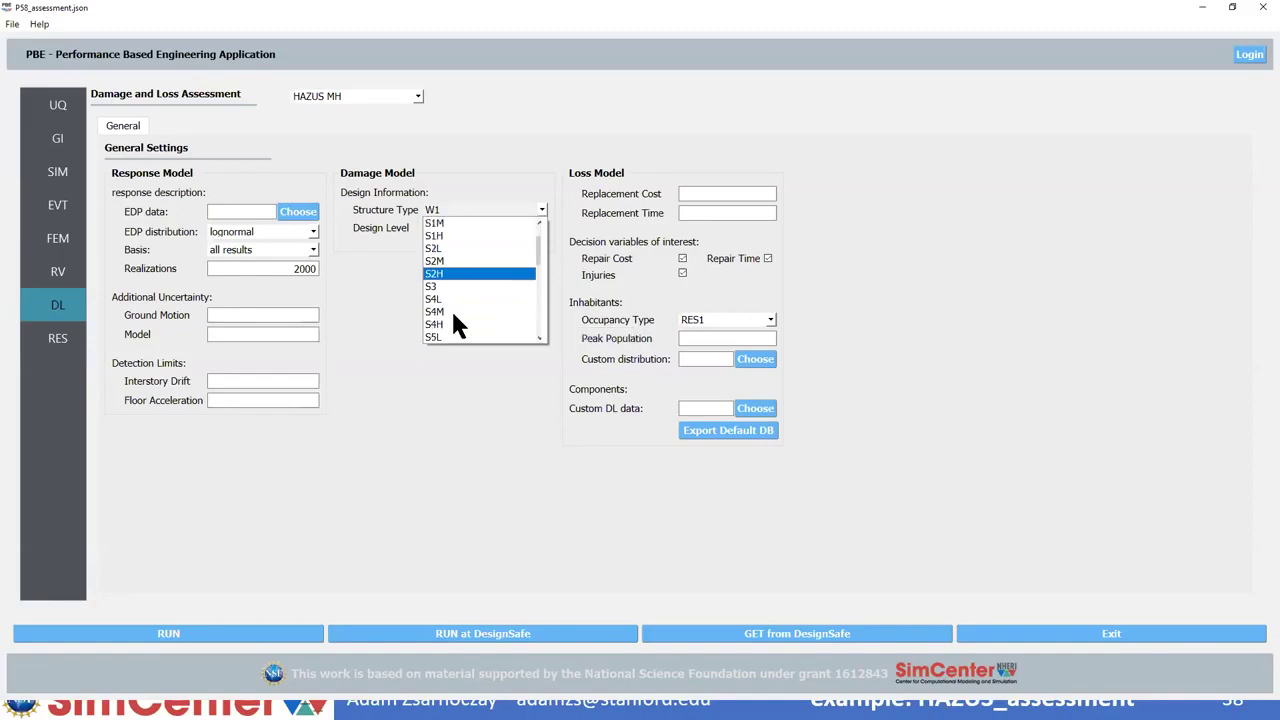
scroll(451, 308, "down", 4)
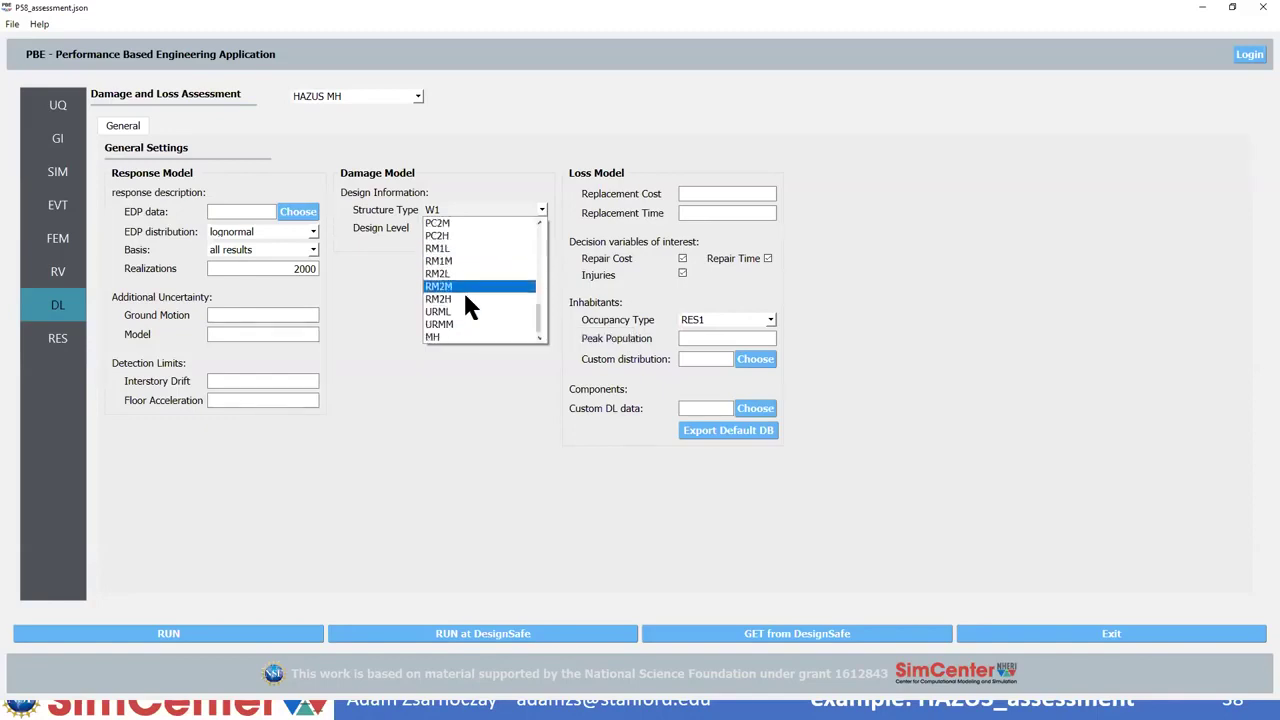
scroll(470, 270, "up", 9)
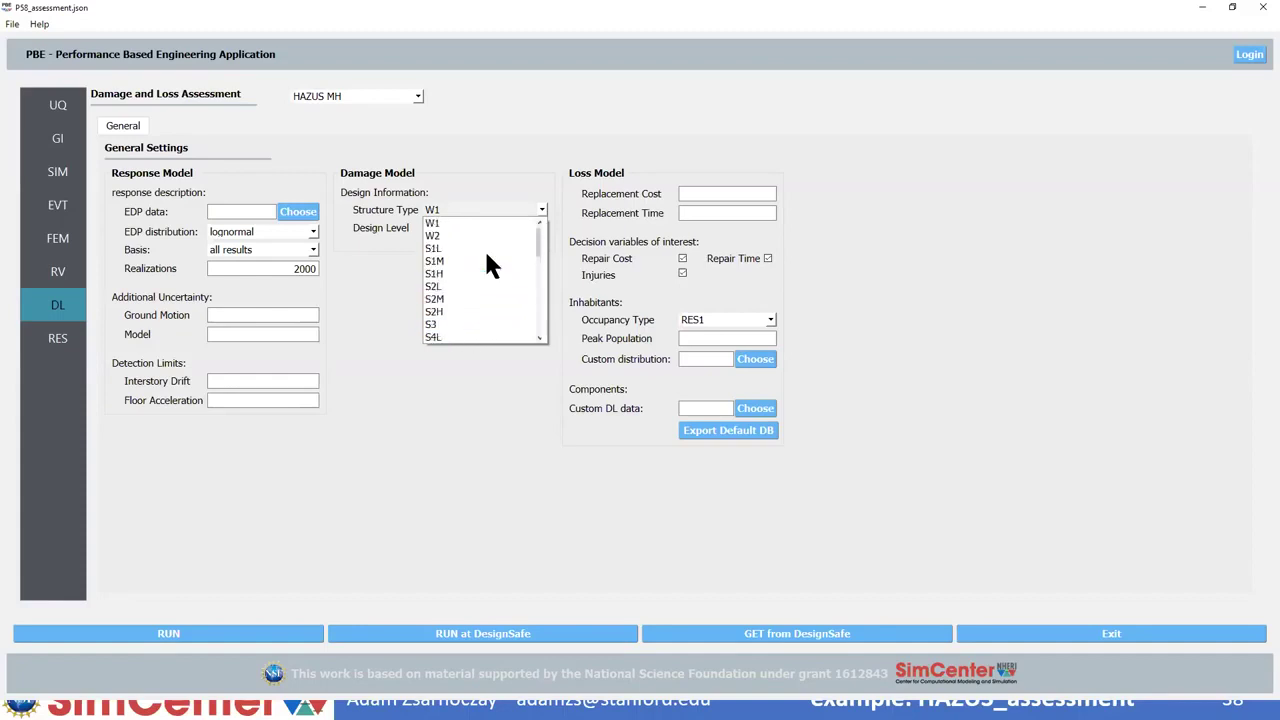
left_click(458, 250)
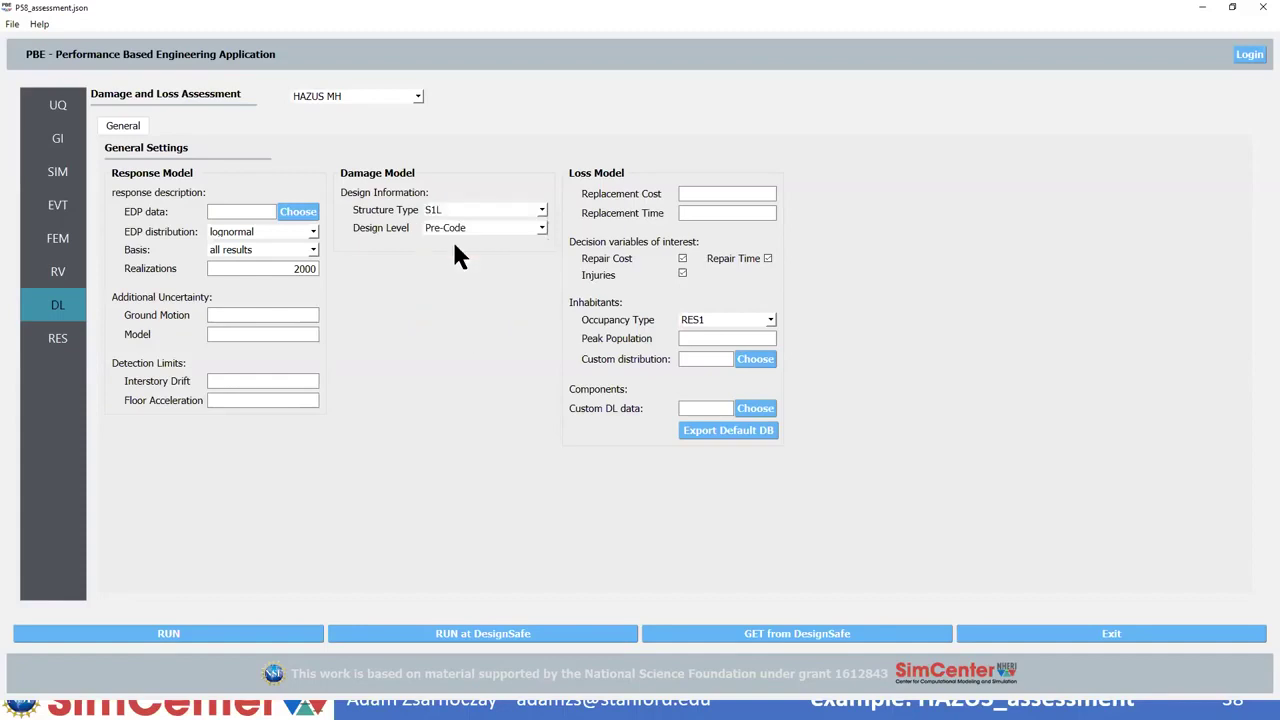
left_click(485, 228)
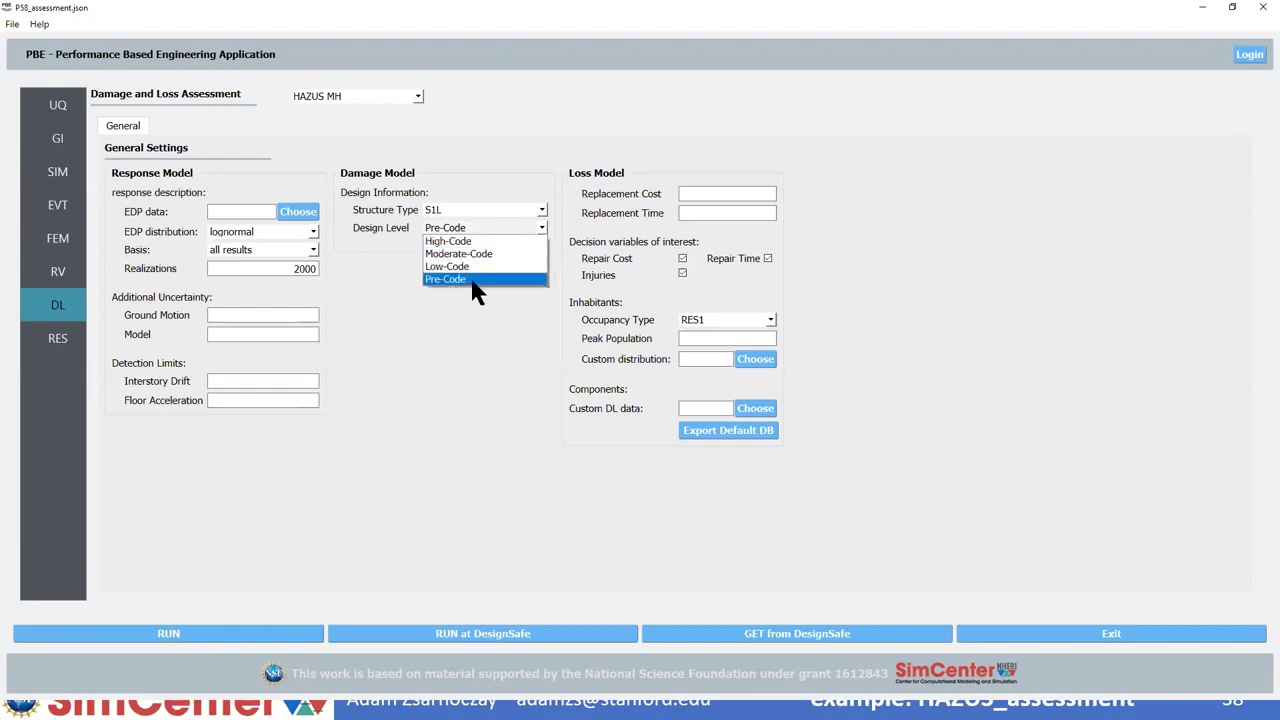
left_click(398, 262)
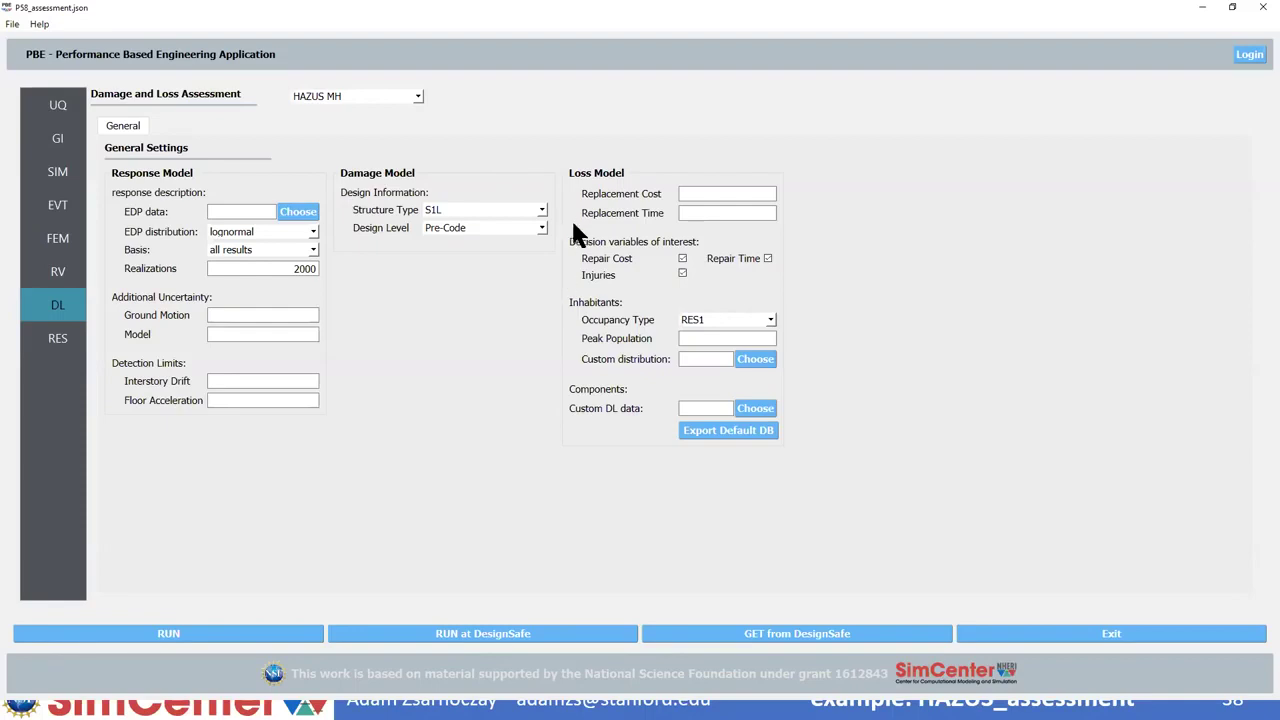
Step: Switch the assessment method back to FEMA P58 and set the EDP distribution to truncated lognormal
left_click(418, 95)
left_click(348, 115)
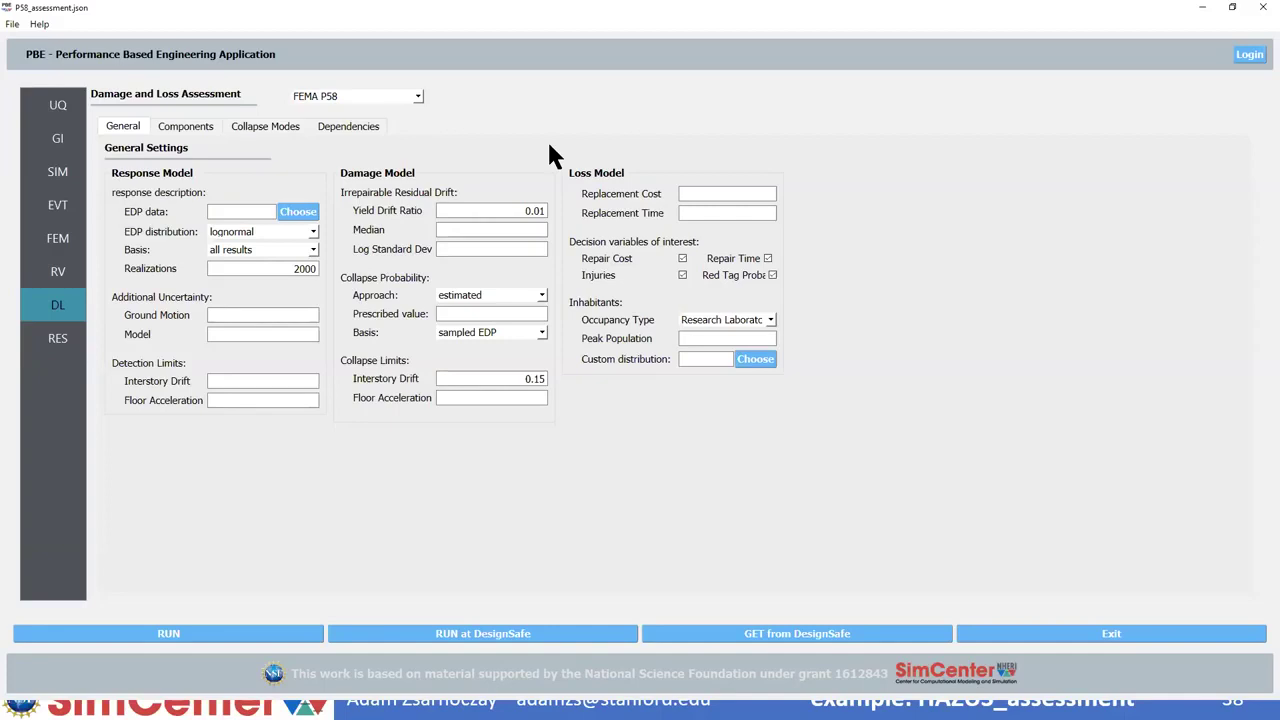
left_click(313, 231)
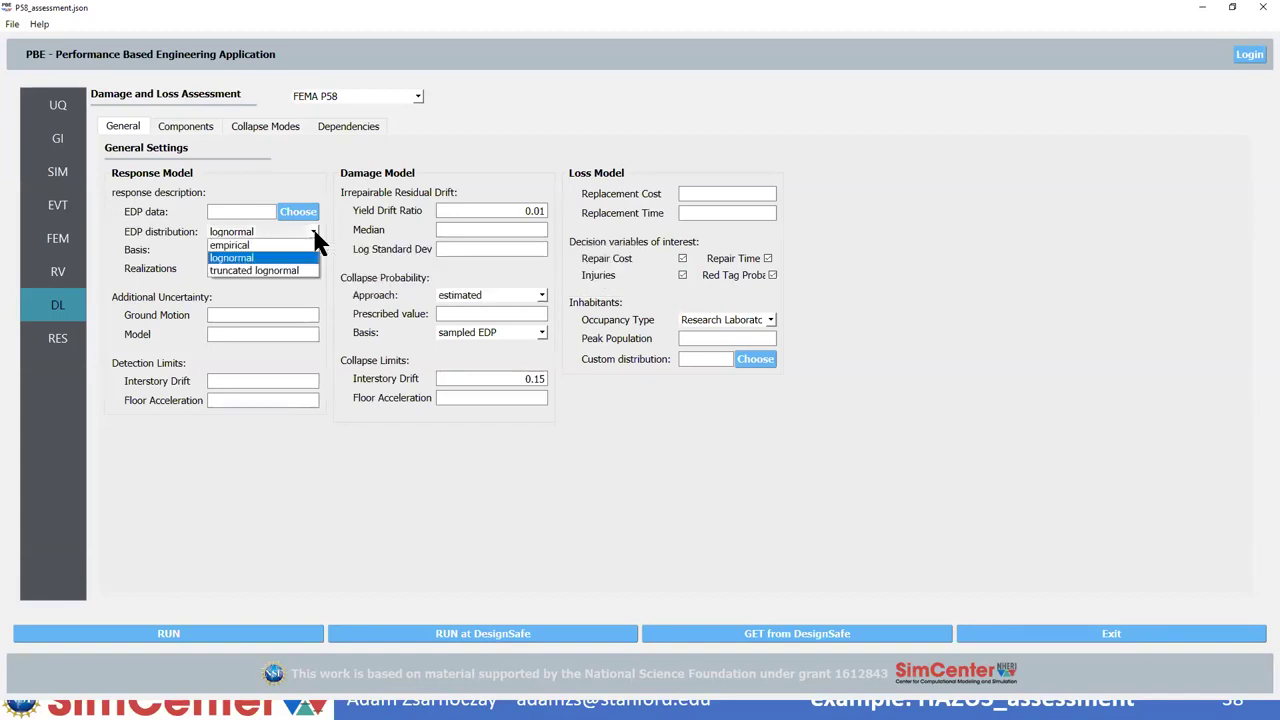
left_click(275, 270)
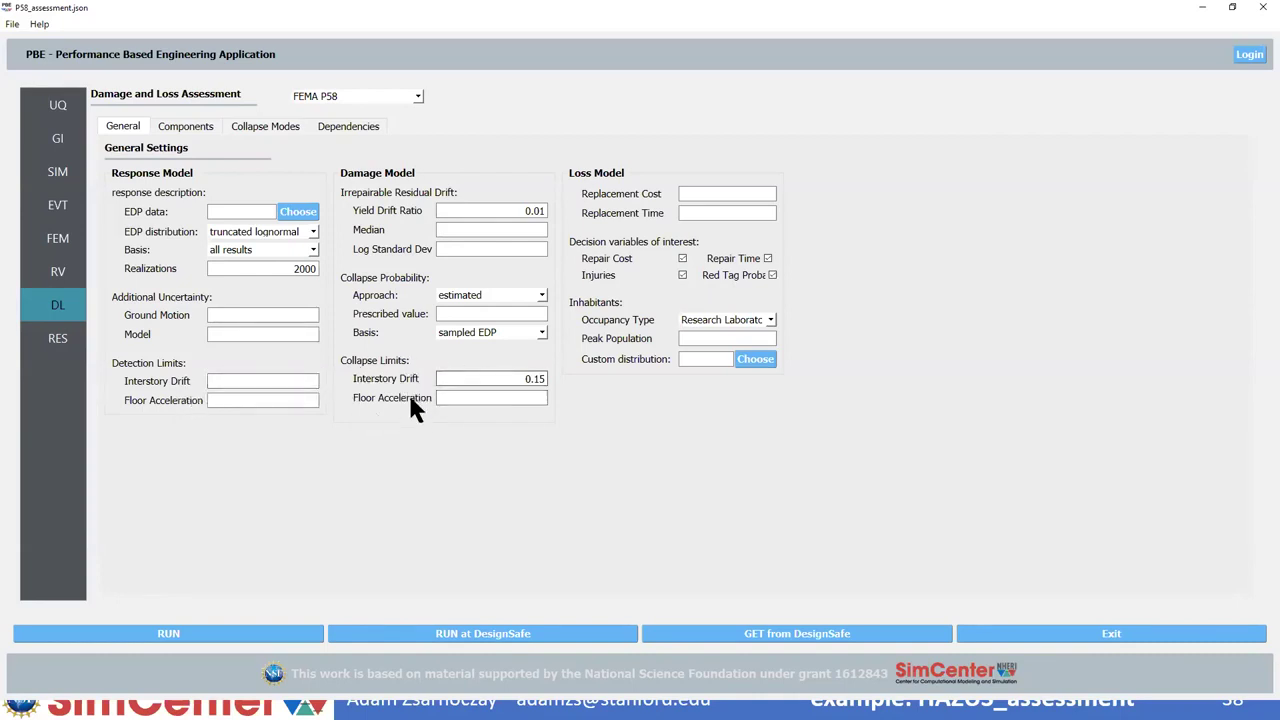
left_click(480, 381)
left_click(246, 383)
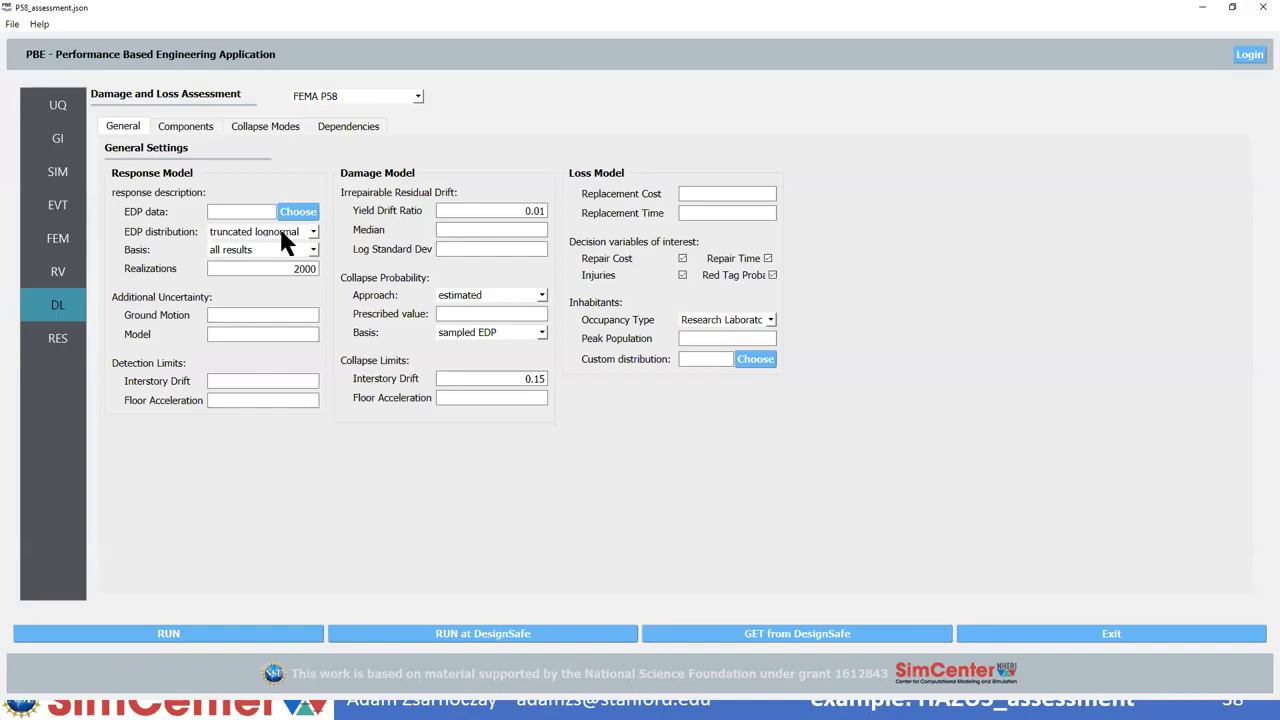
Step: Review the EDP distribution options and set the distribution to lognormal
mouse_move(283, 230)
left_click(313, 231)
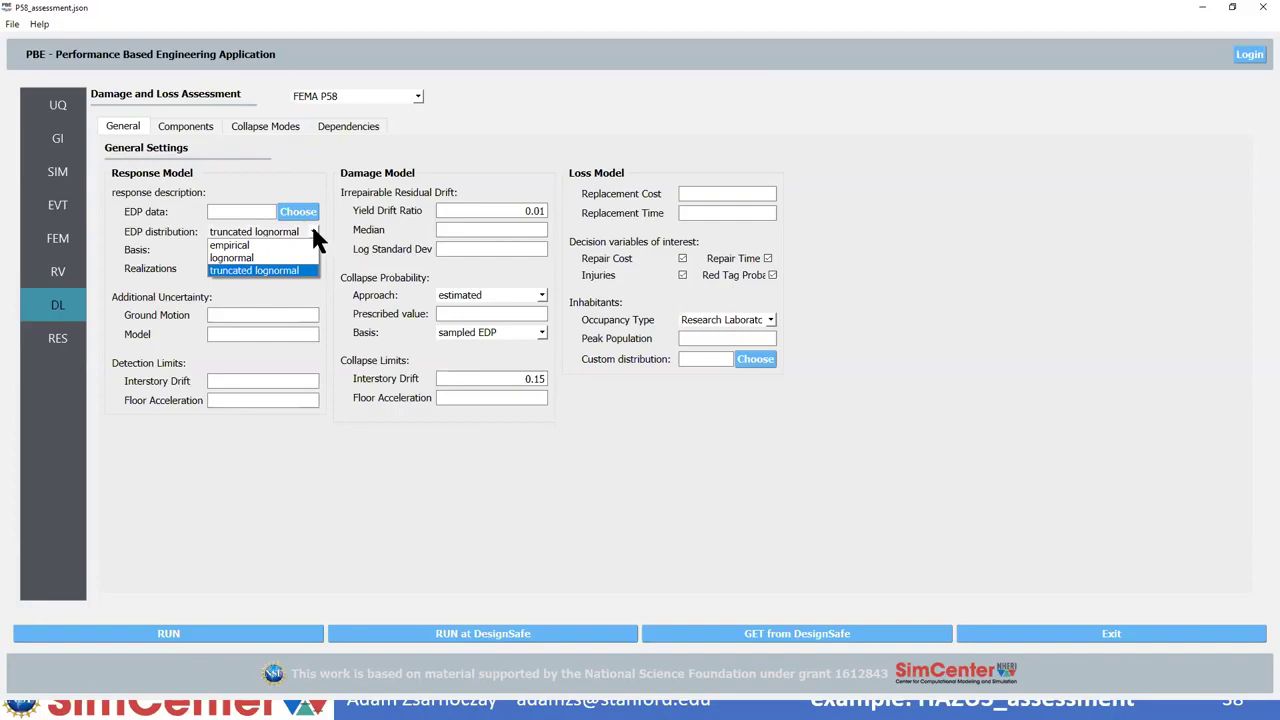
left_click(313, 230)
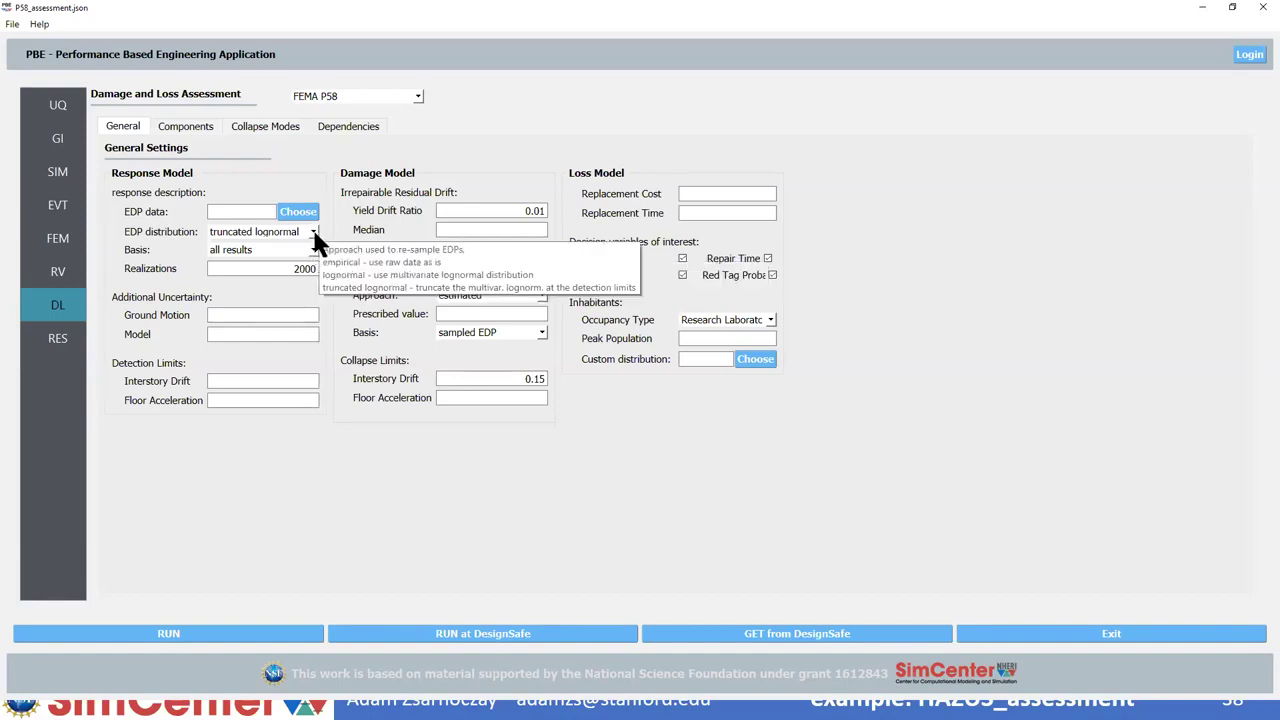
left_click(312, 229)
left_click(240, 258)
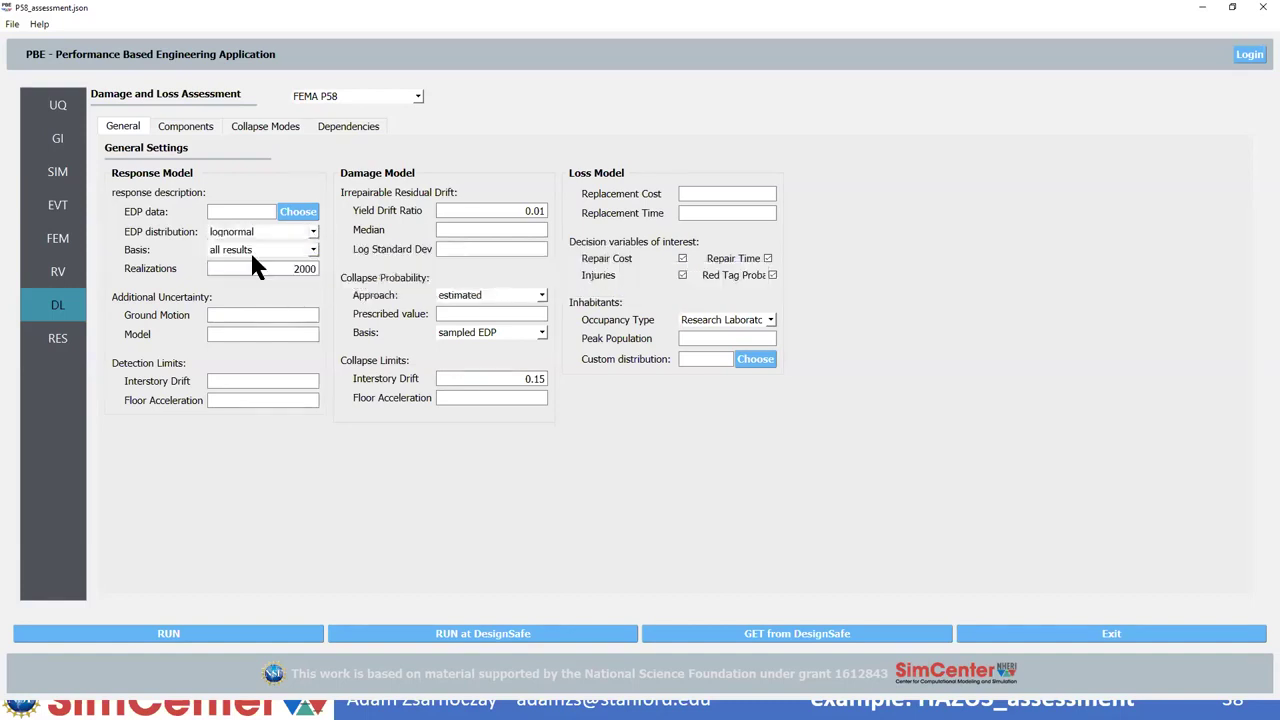
Step: Set the response model's EDP basis to non-collapse results
left_click(311, 247)
left_click(255, 264)
left_click(502, 383)
left_click(308, 246)
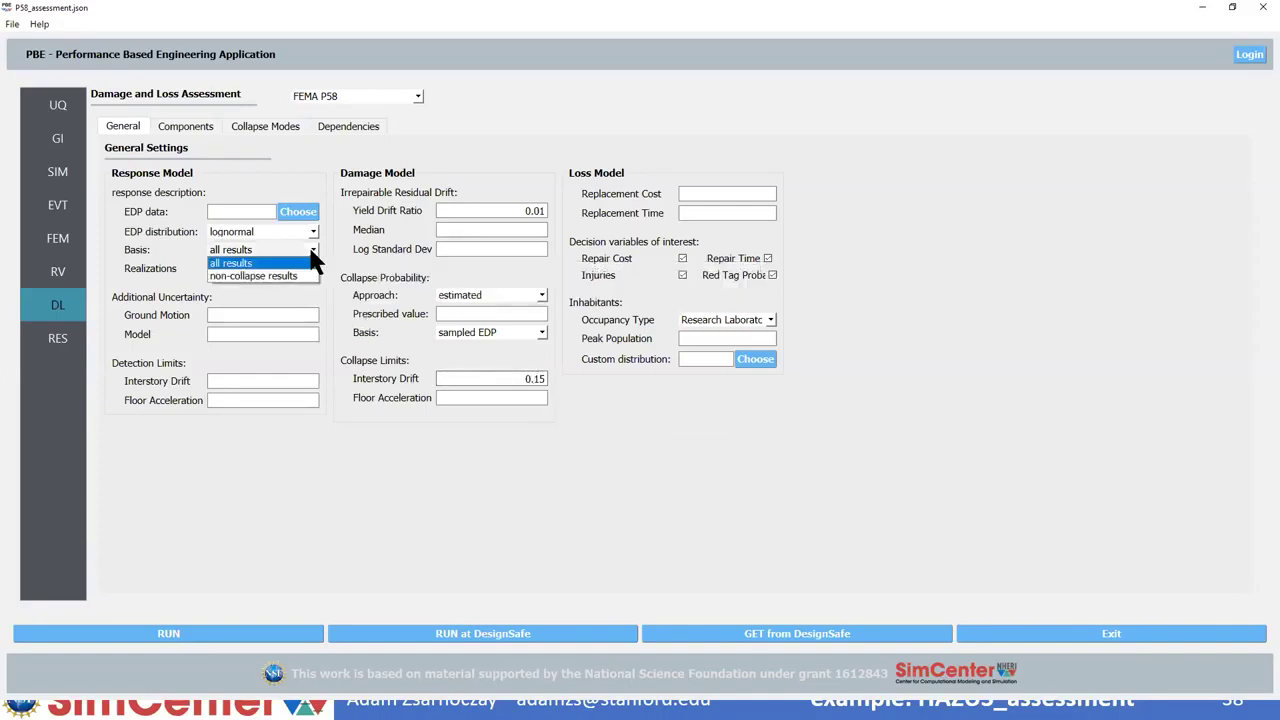
left_click(253, 277)
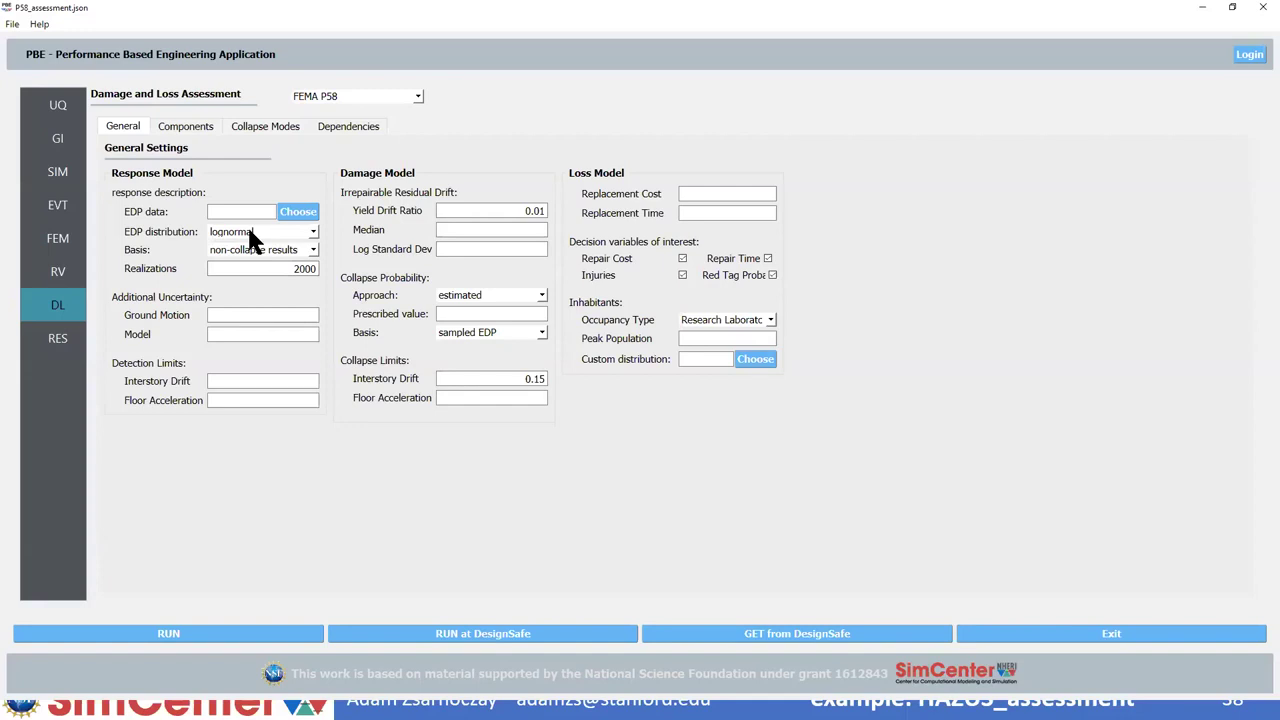
Step: Select the estimated approach for collapse probability and check the description of the additional uncertainty settings
mouse_move(250, 236)
left_click(540, 295)
left_click(455, 308)
mouse_move(438, 300)
mouse_move(244, 293)
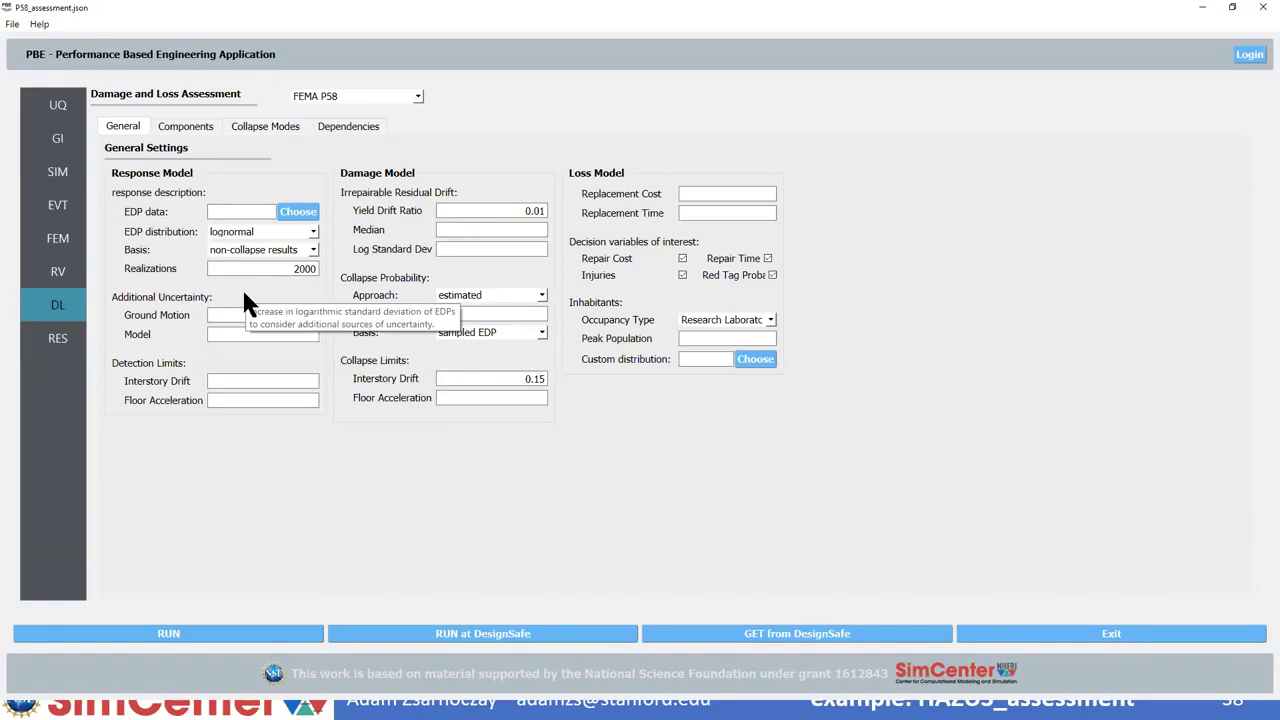